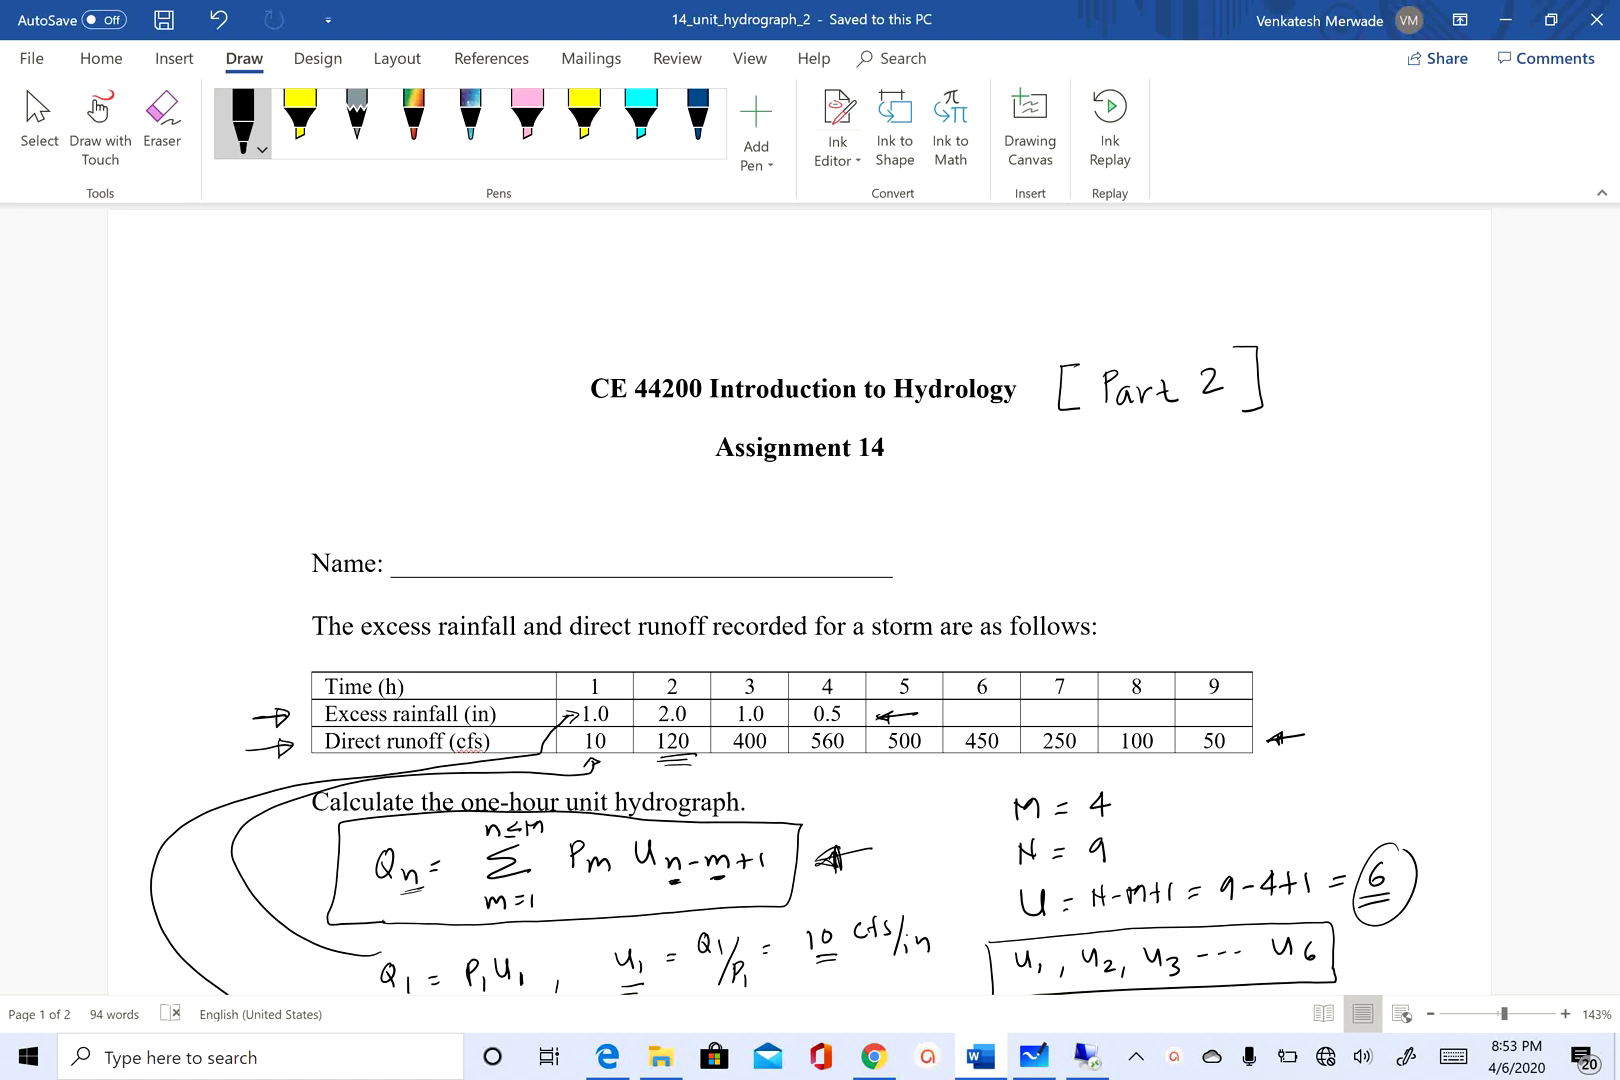
Step: Cover the excess rainfall and direct runoff table with a yellow highlighter stroke
click(299, 120)
mouse_move(370, 695)
mouse_down()
mouse_move(416, 748)
mouse_move(566, 692)
mouse_move(741, 715)
mouse_move(1222, 712)
mouse_up()
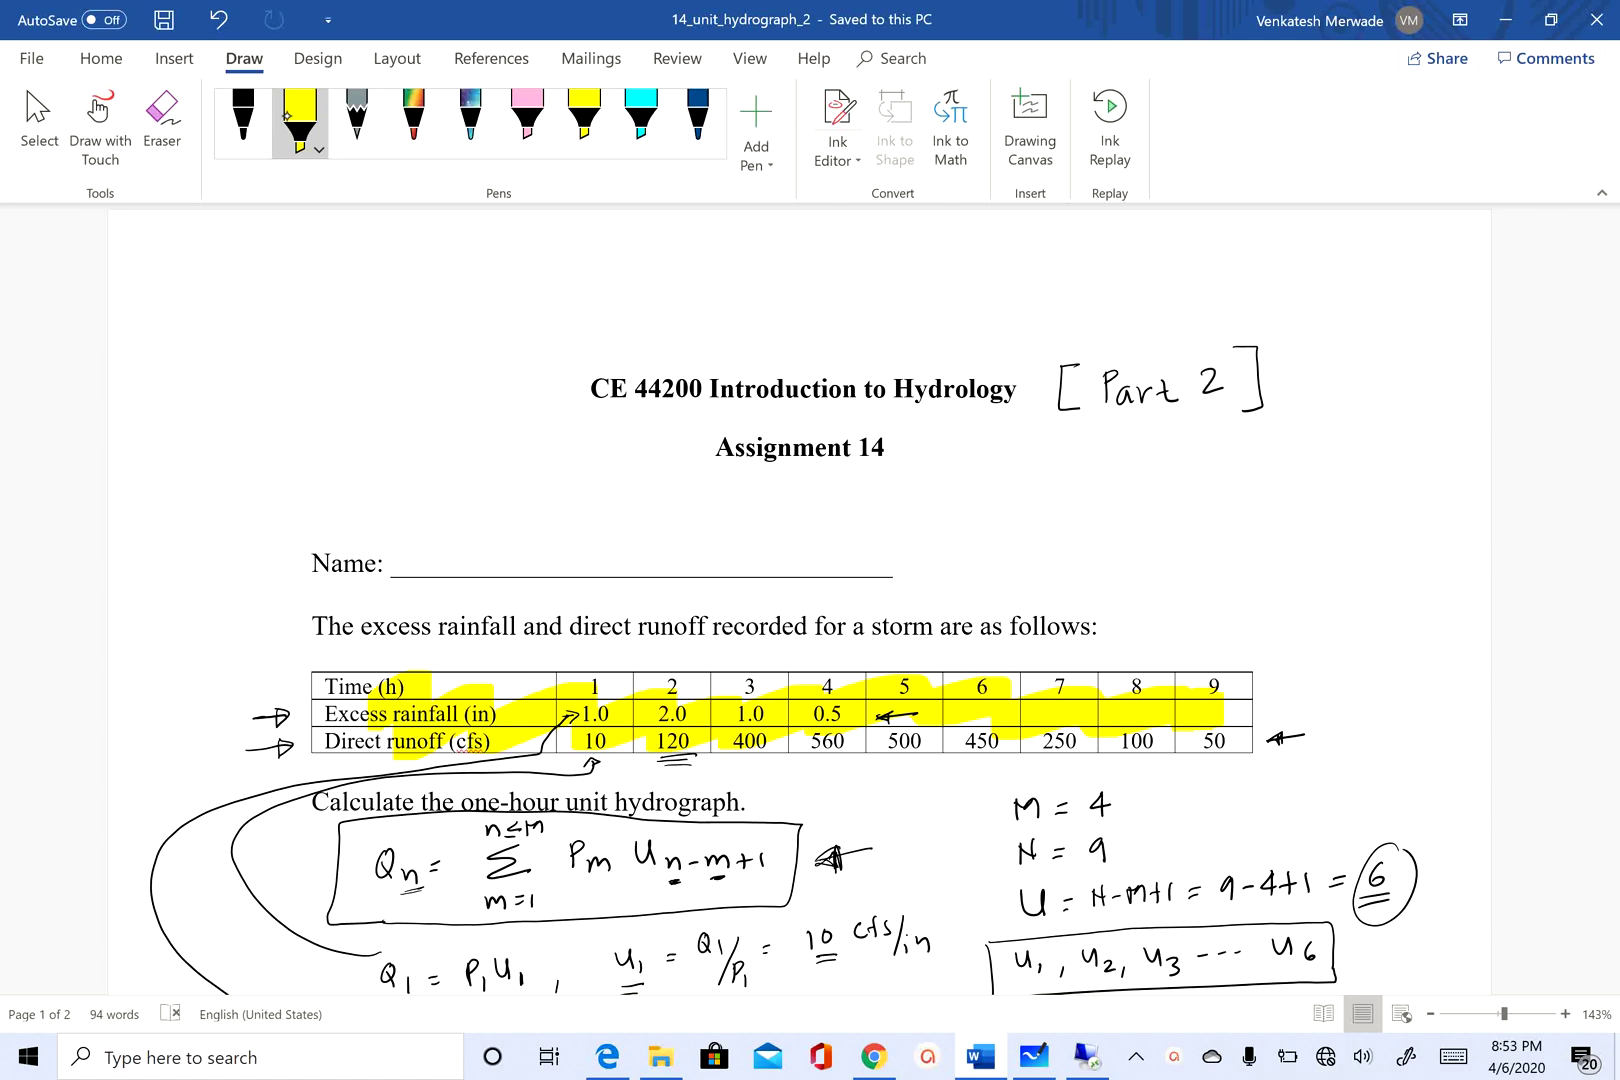
Step: Review the worked notes, then highlight 'one-hour' in the unit hydrograph question in yellow
scroll(800, 600, down, 10)
scroll(800, 600, down, 3)
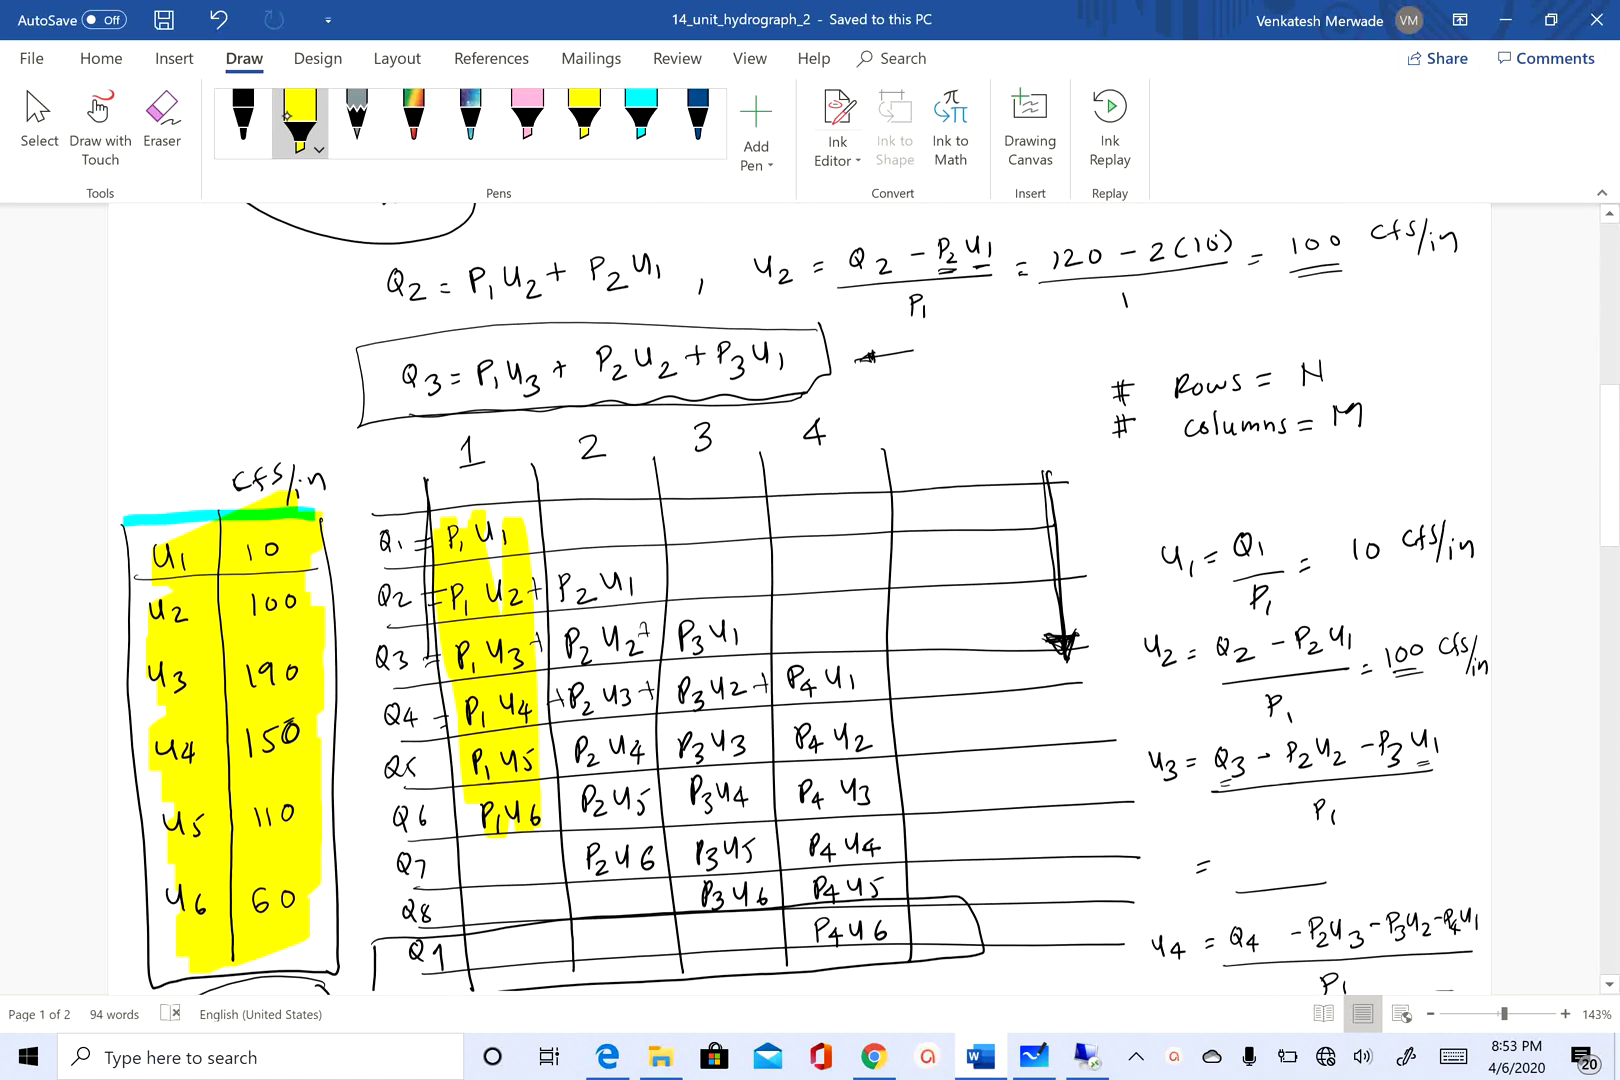
scroll(800, 600, up, 1)
scroll(800, 600, up, 6)
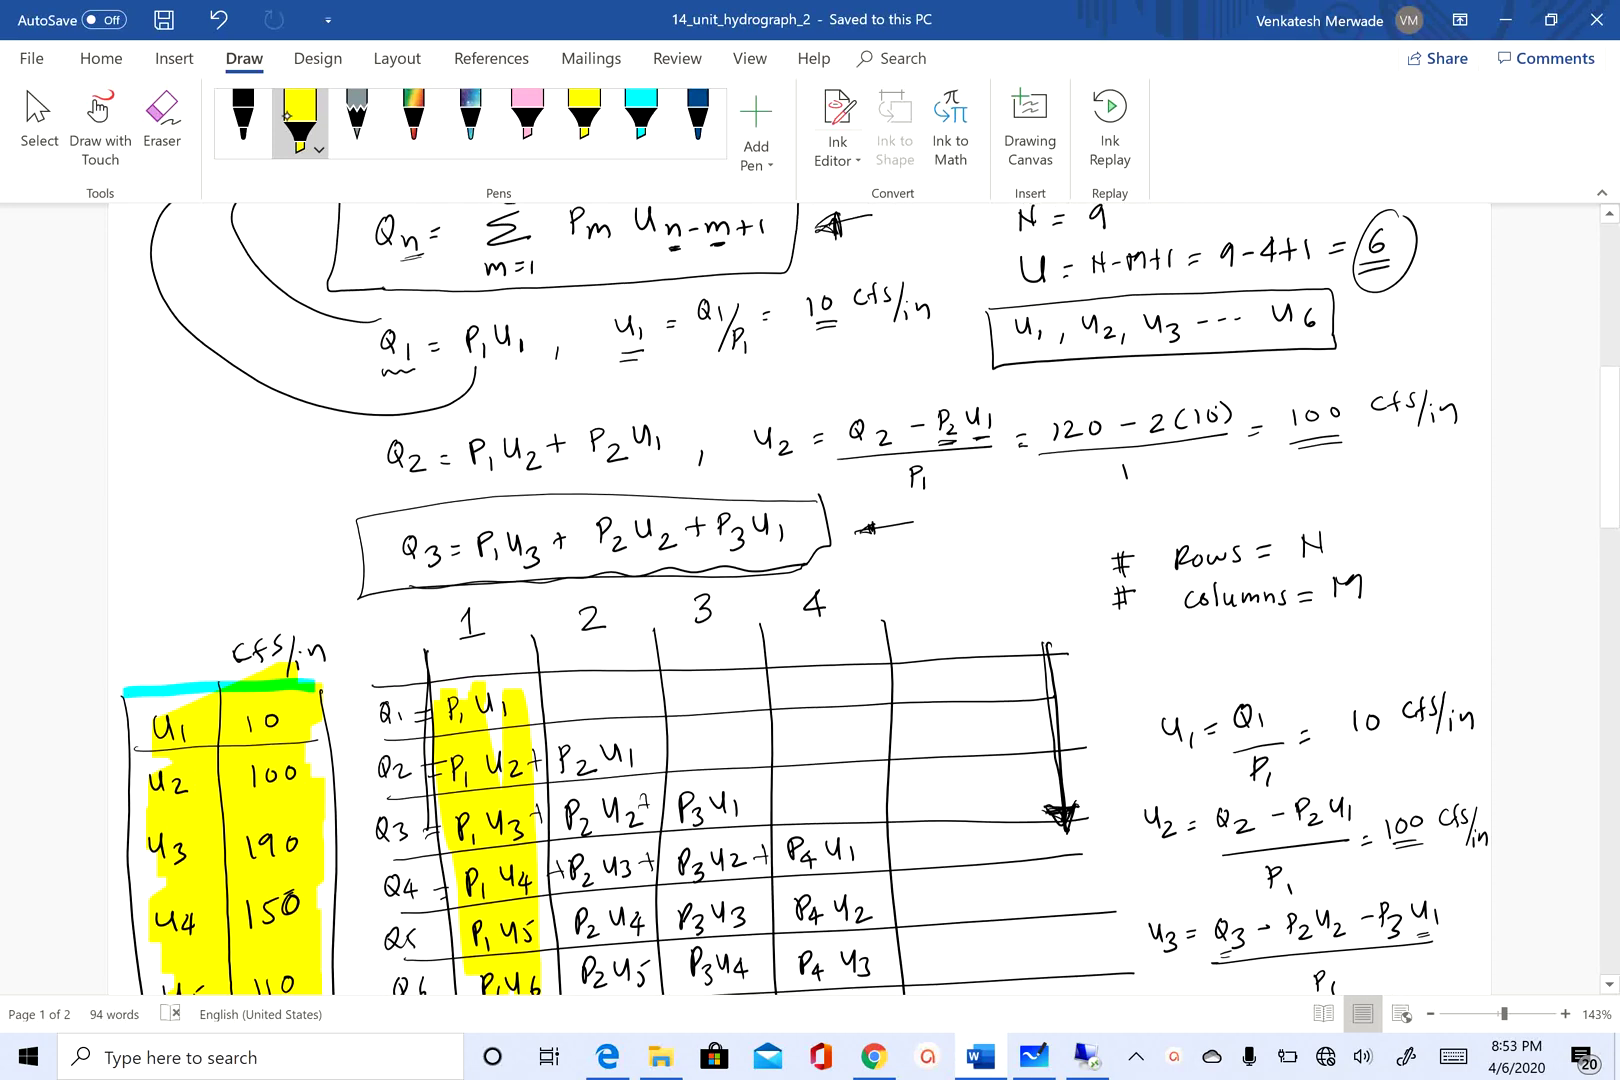
drag(460, 388, 550, 363)
scroll(800, 600, up, 3)
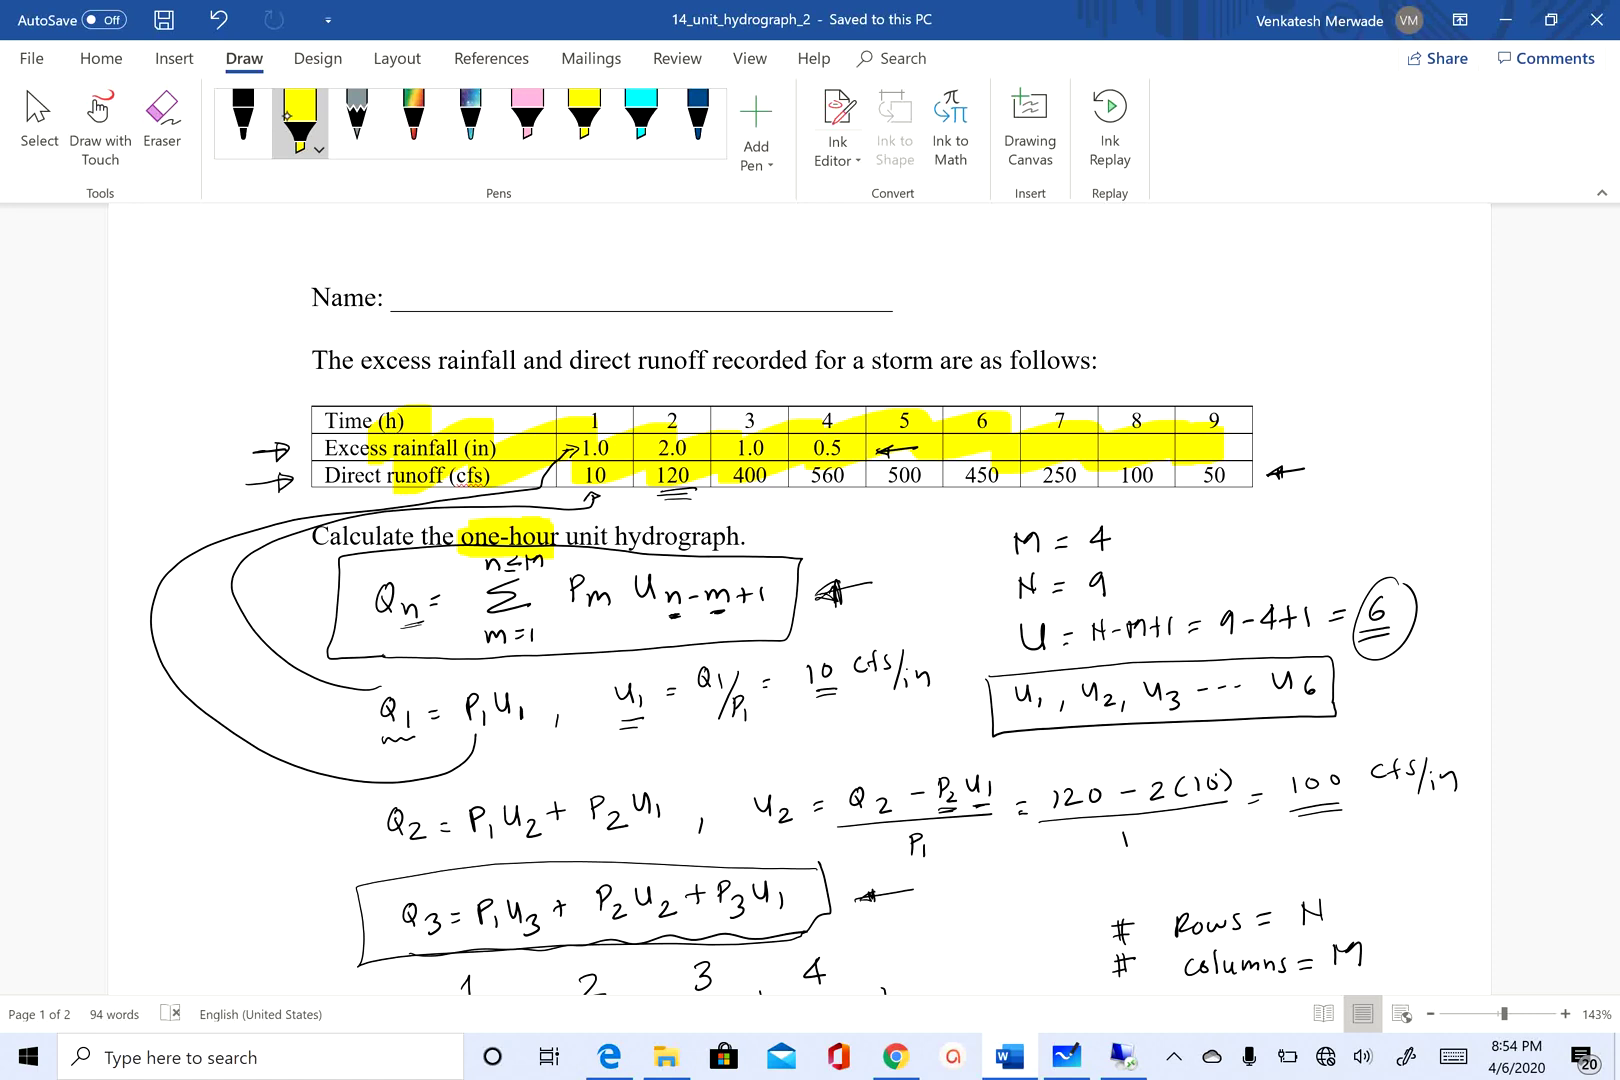
Step: Add a broader yellow stroke so 'one-hour' is fully highlighted
mouse_move(550, 512)
mouse_down()
mouse_move(469, 508)
mouse_move(474, 561)
mouse_move(550, 562)
mouse_up()
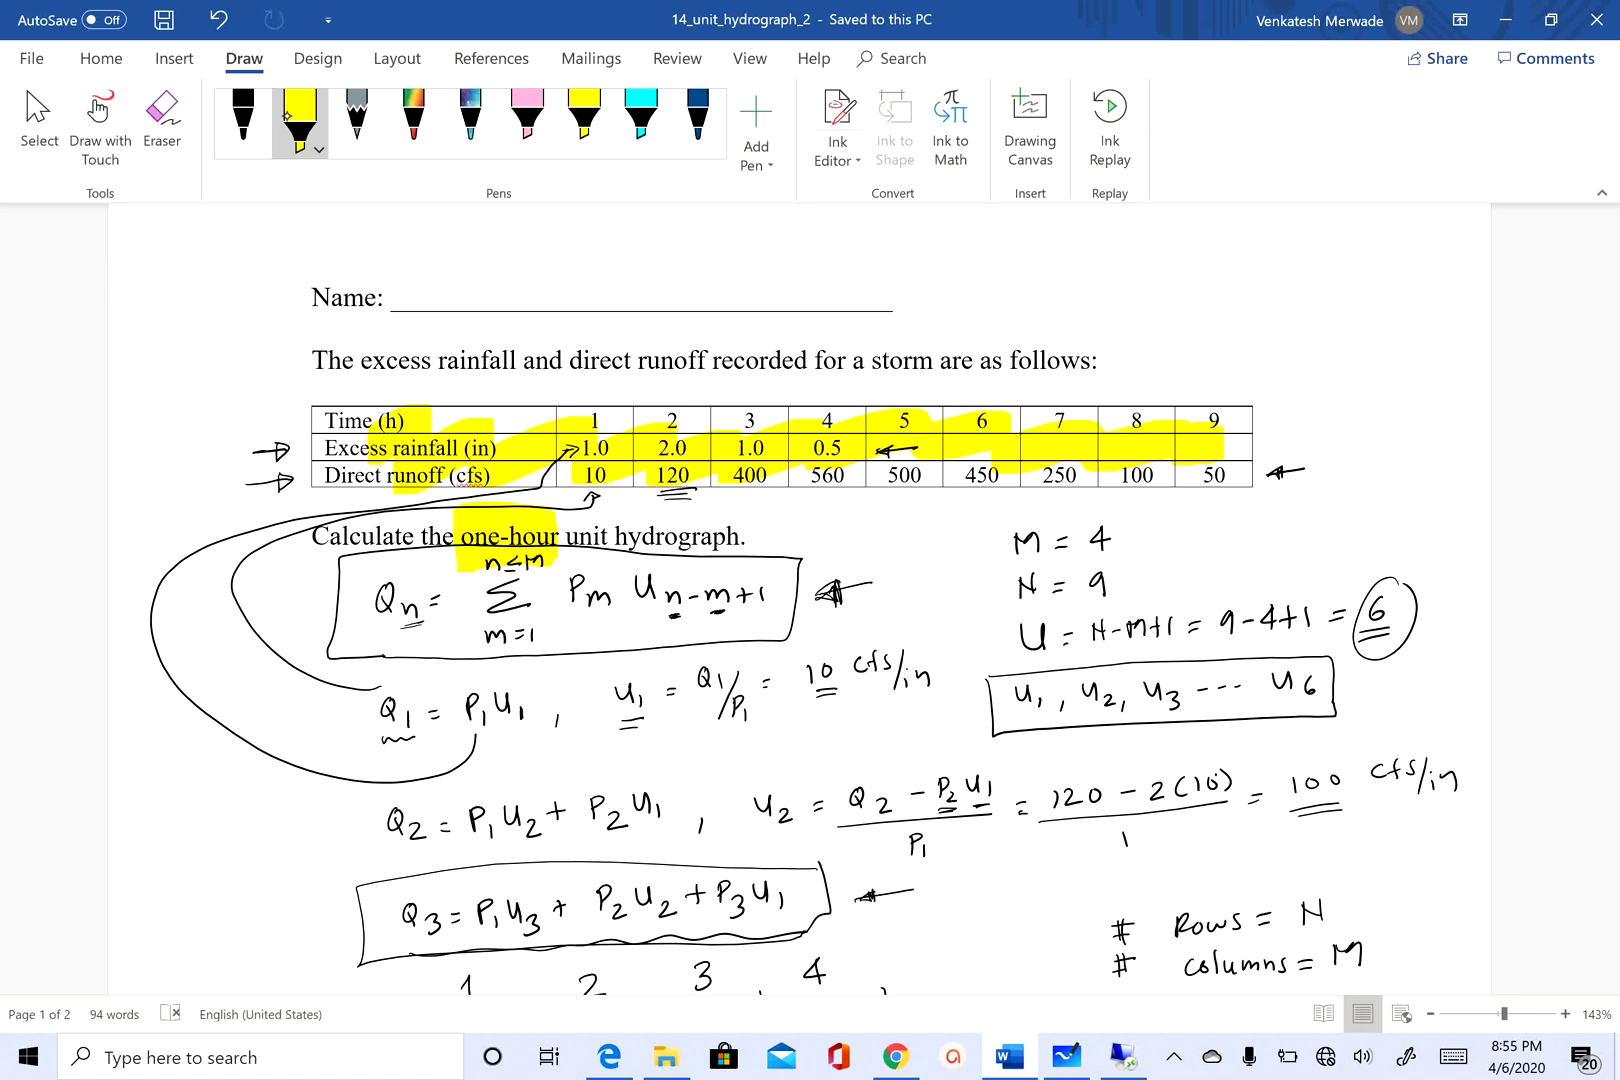
Step: On page 2, place a small yellow mark beside the three-hour storm rainfall table
scroll(800, 600, down, 10)
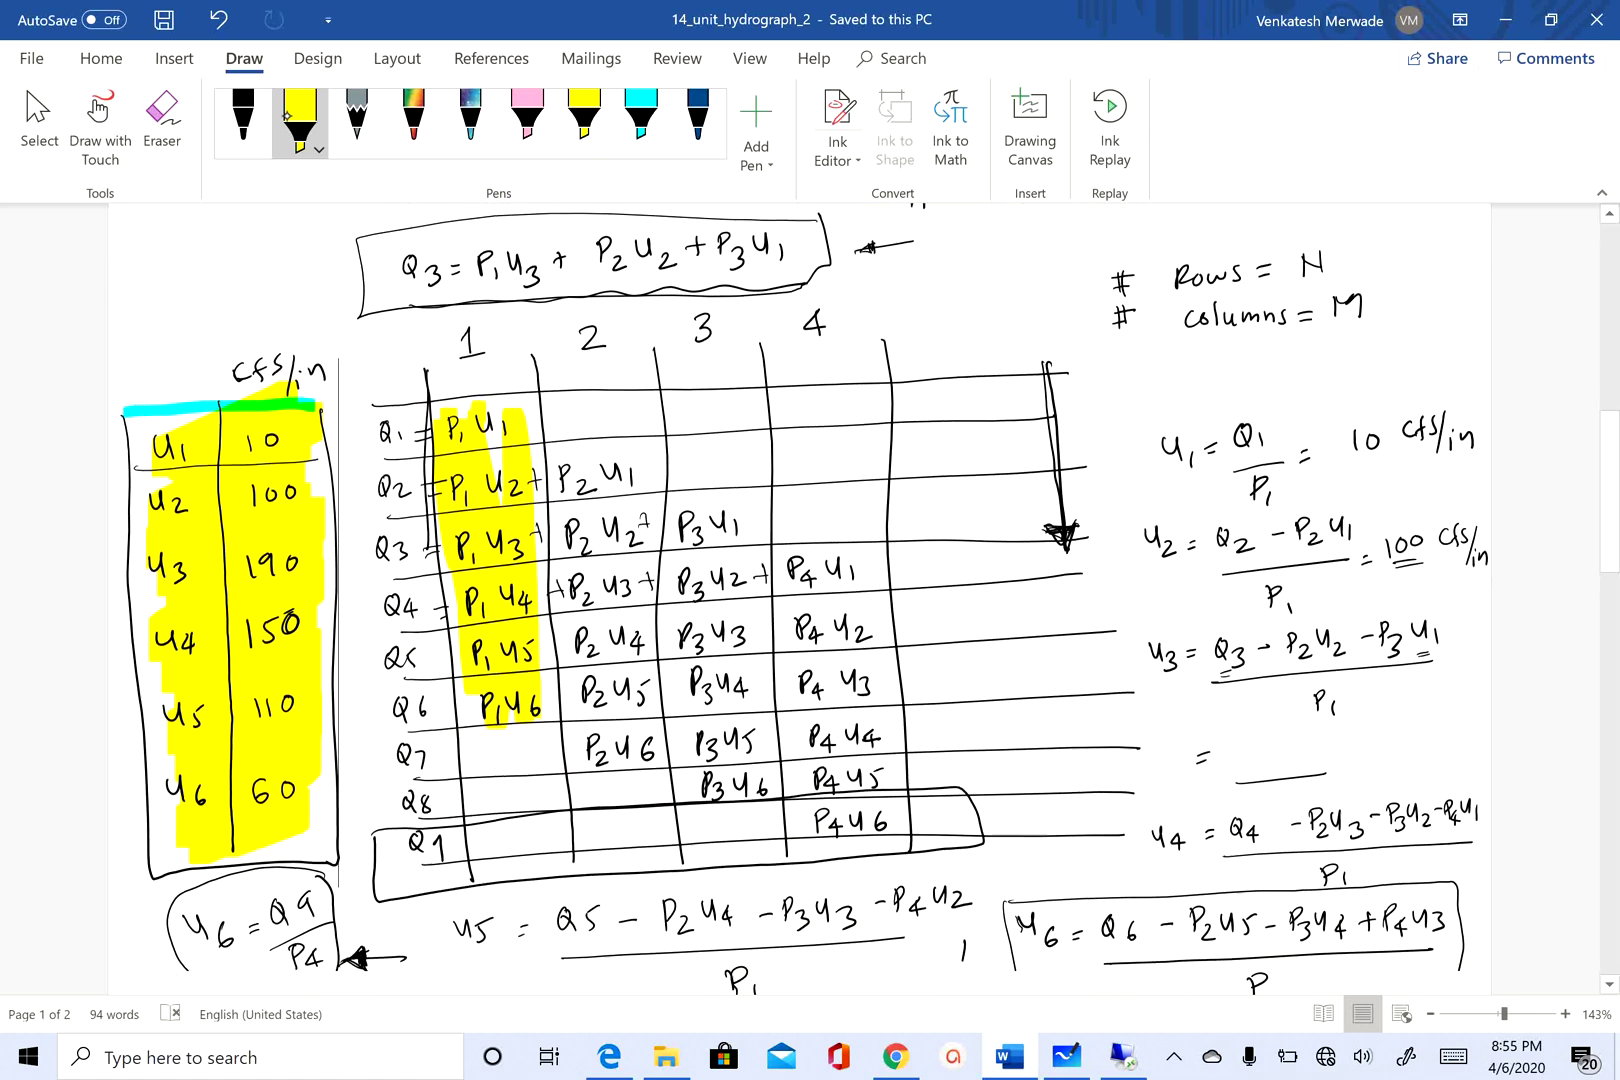
scroll(800, 600, down, 9)
scroll(800, 600, down, 3)
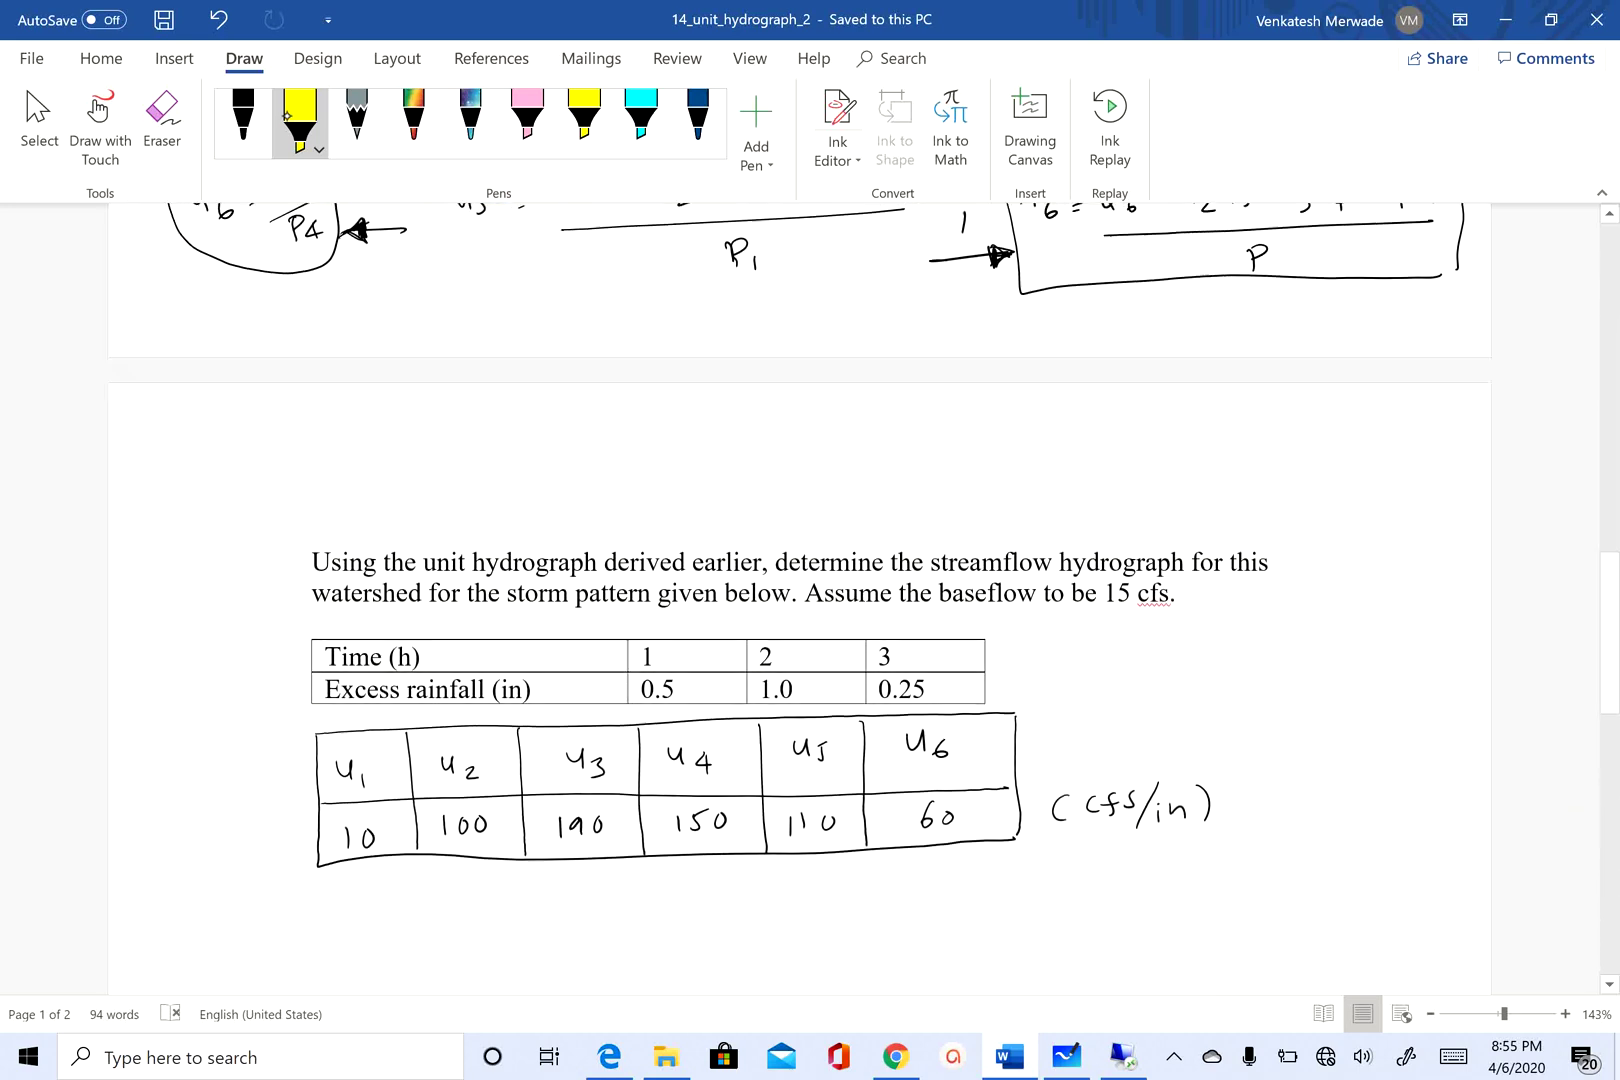
scroll(800, 600, down, 3)
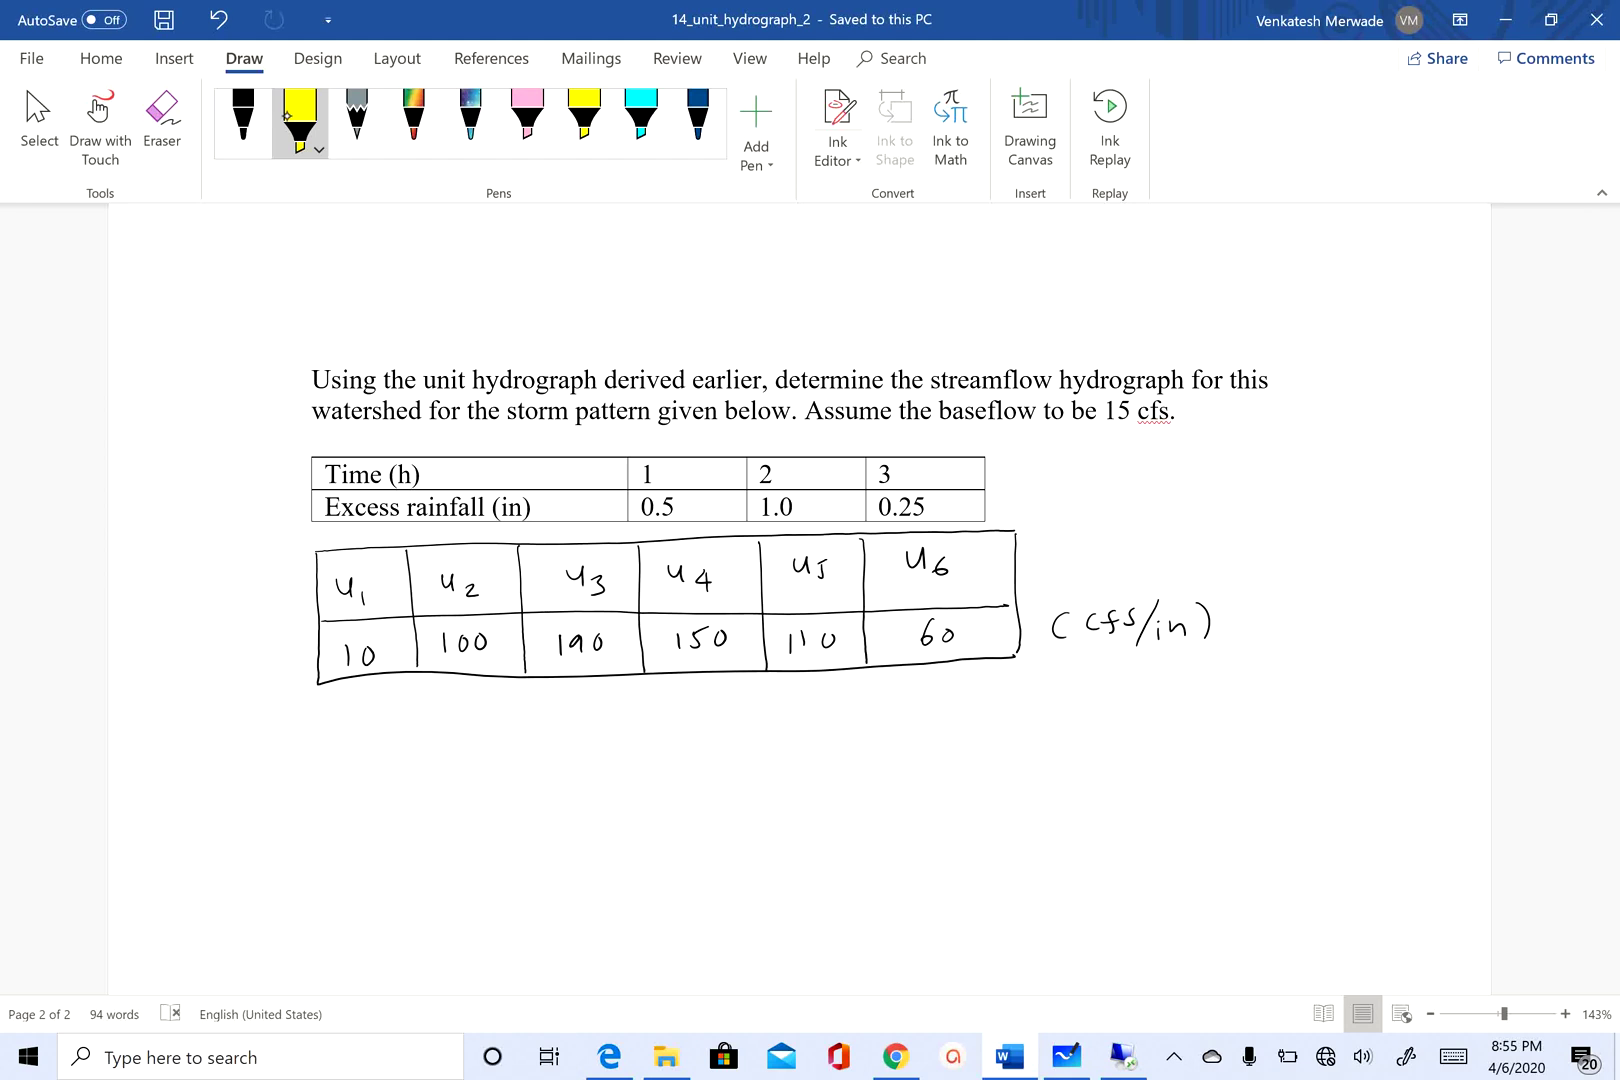
mouse_move(1015, 465)
mouse_down()
mouse_move(1015, 488)
mouse_move(996, 484)
mouse_move(1018, 487)
mouse_up()
click(243, 120)
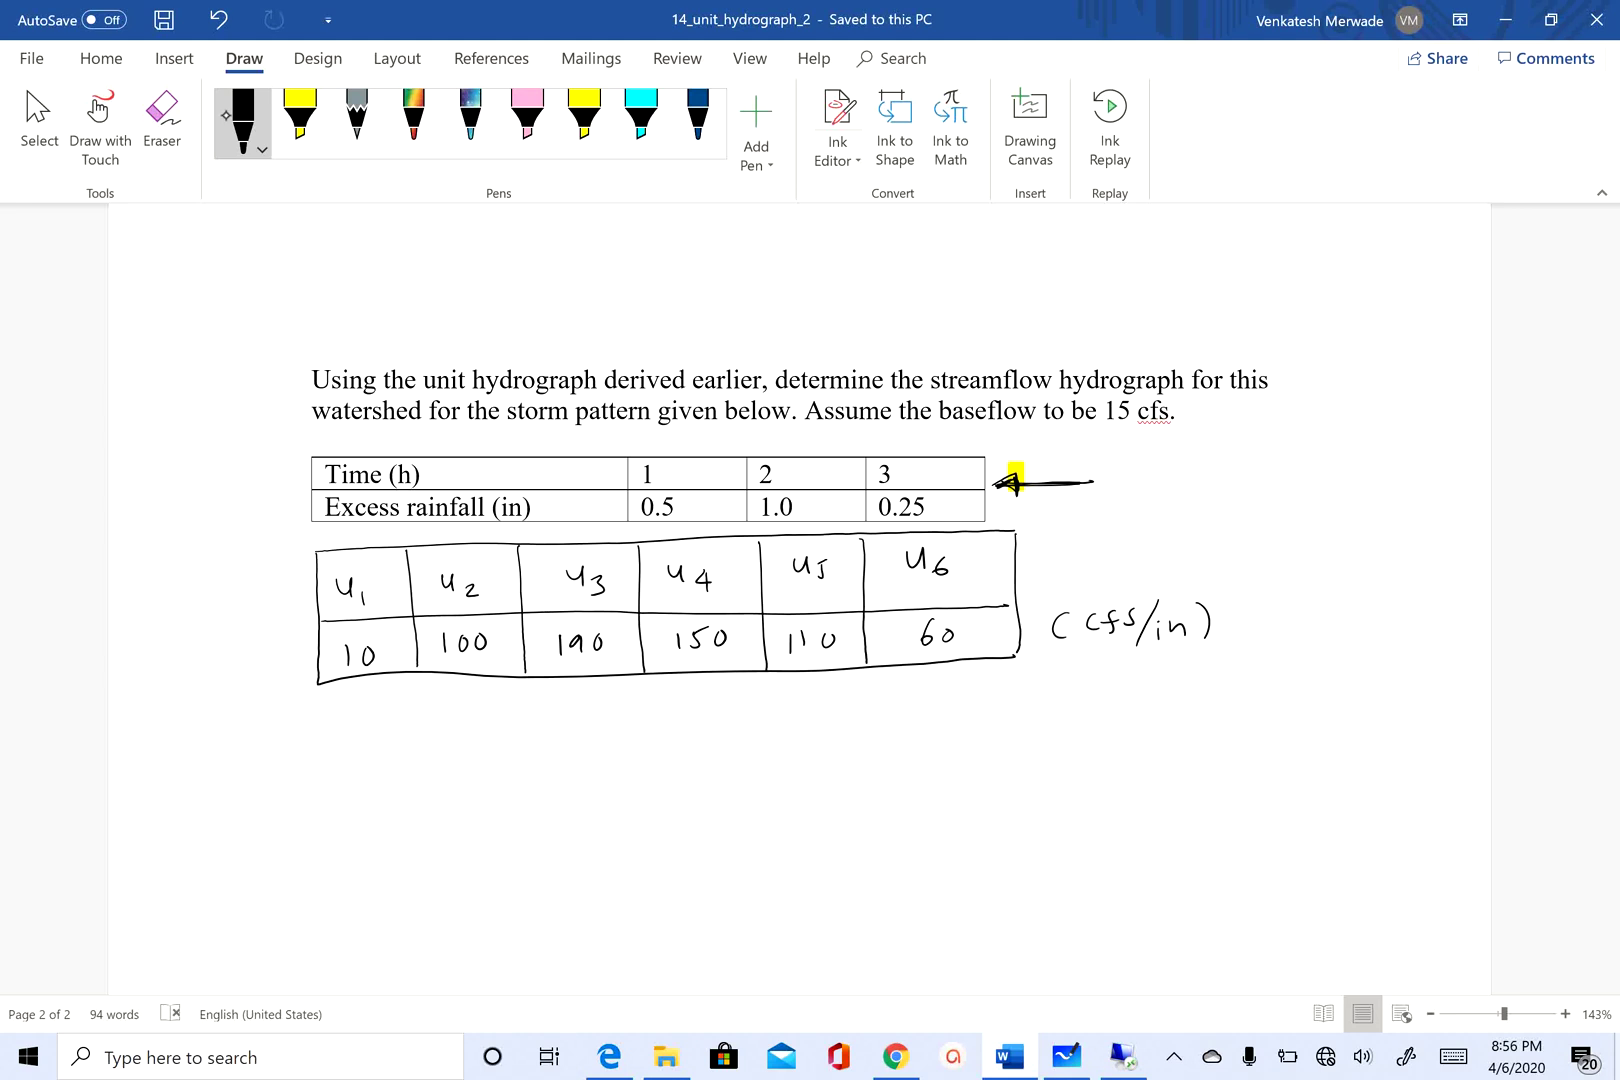
Step: Draw black ink arrows at the Time, rainfall, u1–u6 and value rows of both tables
drag(218, 495, 305, 484)
mouse_move(283, 498)
mouse_down()
mouse_move(305, 485)
mouse_move(282, 478)
mouse_up()
mouse_move(203, 523)
mouse_down()
mouse_move(303, 505)
mouse_move(276, 522)
mouse_up()
drag(208, 593, 300, 578)
drag(222, 650, 306, 640)
drag(285, 632, 306, 640)
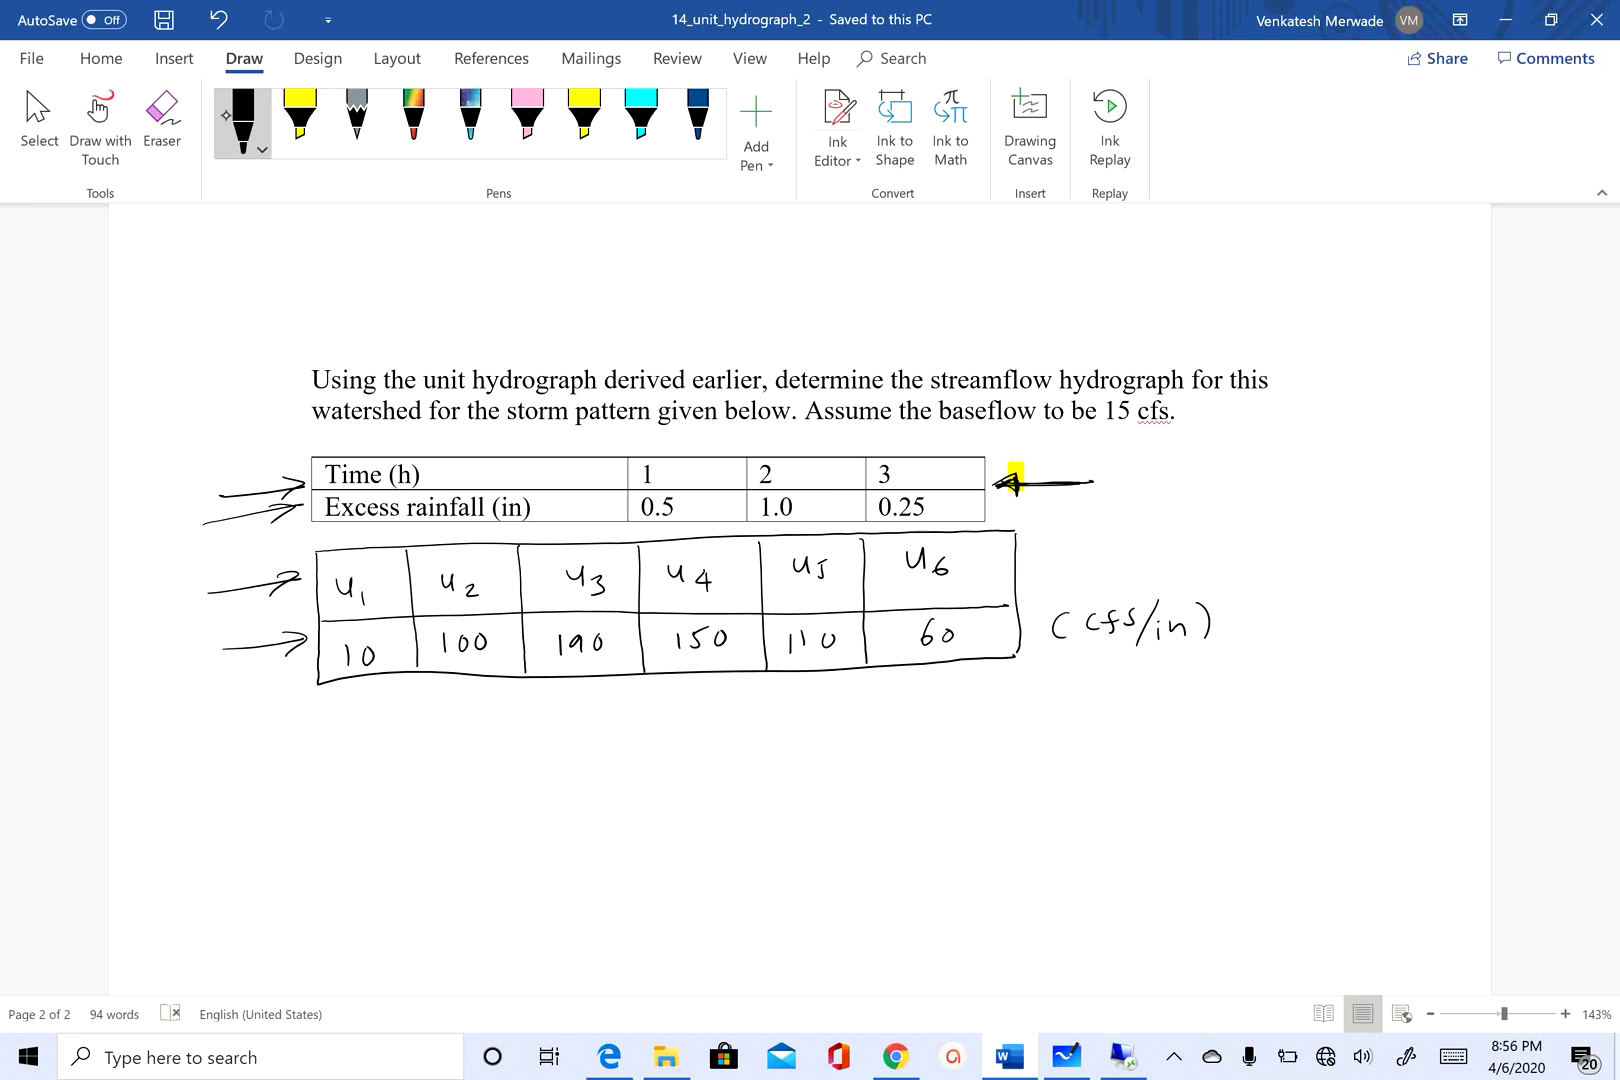
Step: Write M = 3 beside the rainfall table and U = 6 beside the ordinates table
scroll(999, 484, down, 1)
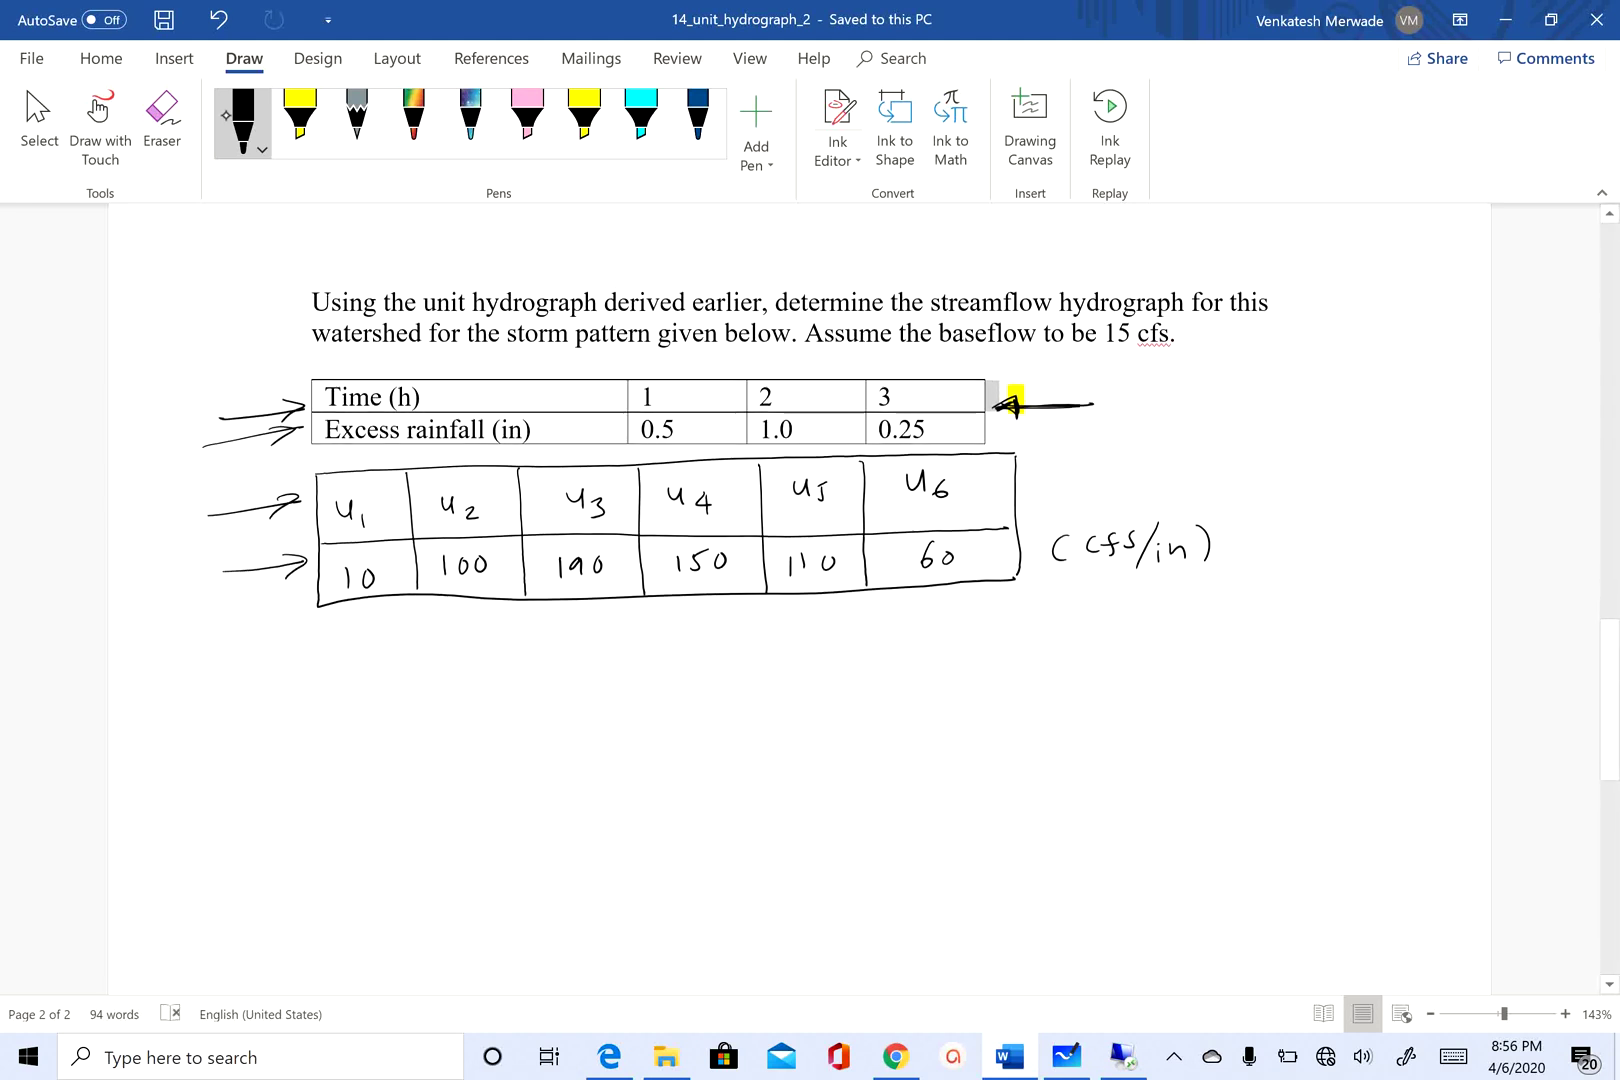
click(999, 413)
click(312, 505)
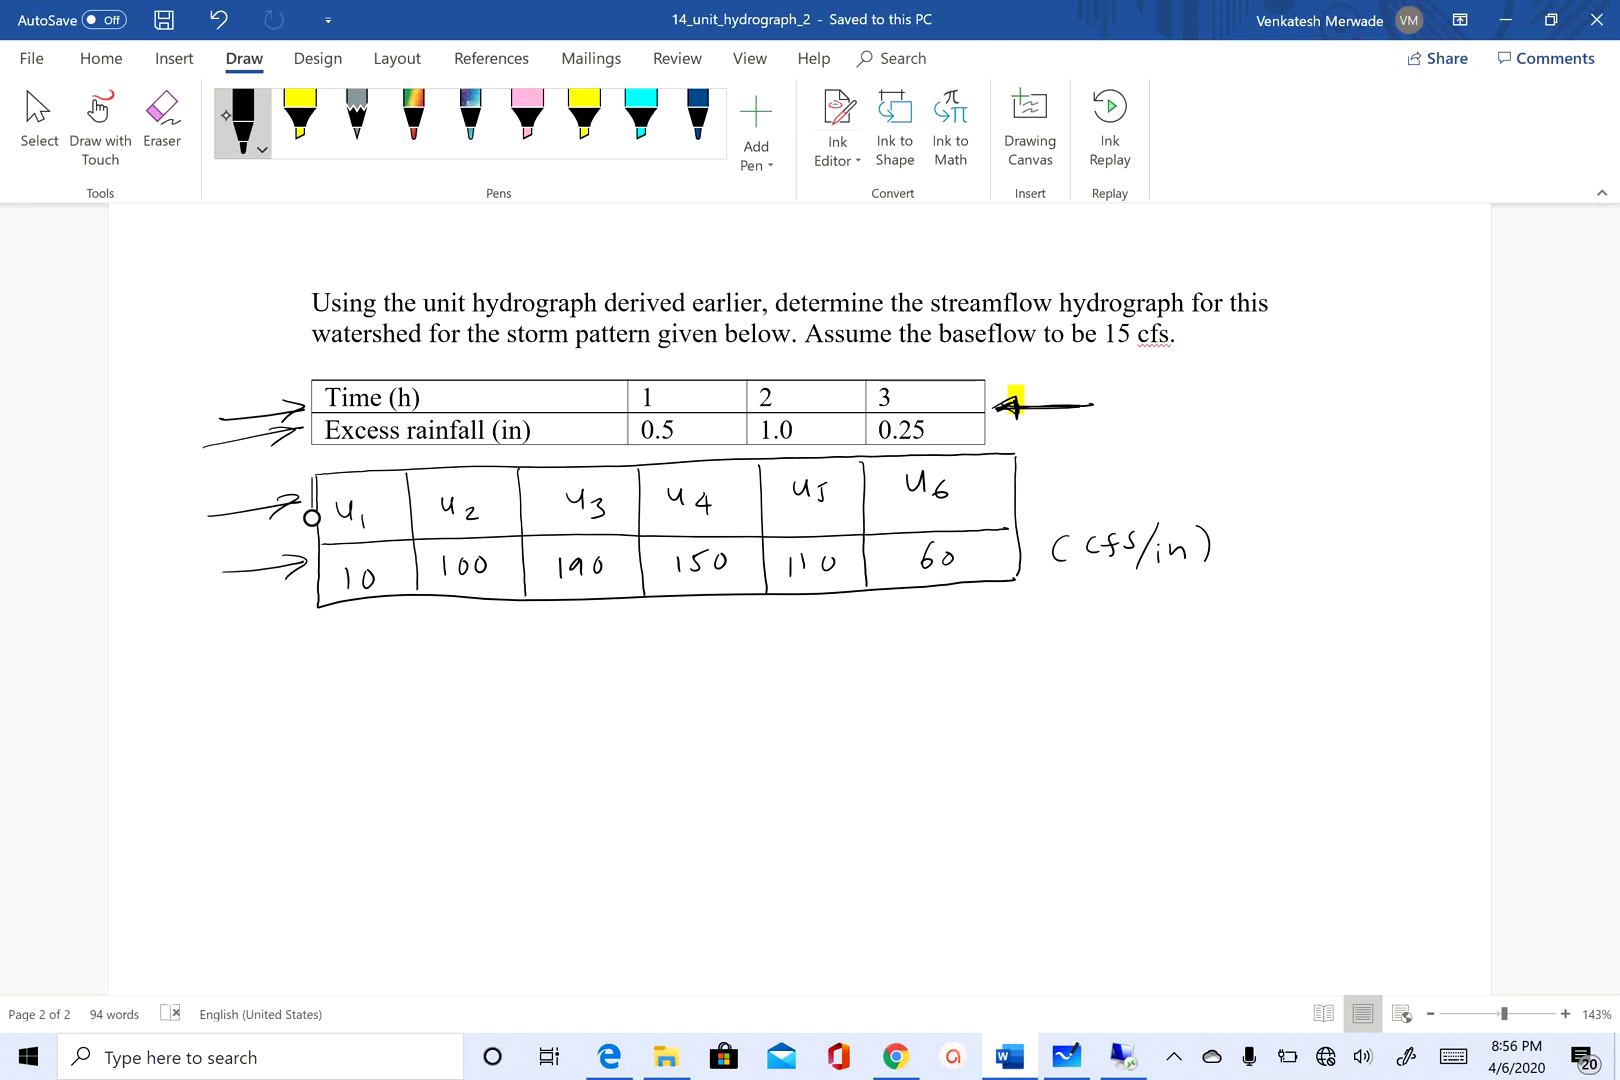
mouse_move(1162, 396)
mouse_down()
mouse_move(1163, 417)
mouse_move(1180, 400)
mouse_move(1185, 416)
mouse_up()
mouse_move(1207, 400)
mouse_down()
mouse_move(1255, 389)
mouse_move(1240, 422)
mouse_up()
mouse_move(1265, 516)
mouse_down()
mouse_move(1335, 537)
mouse_move(1366, 522)
mouse_up()
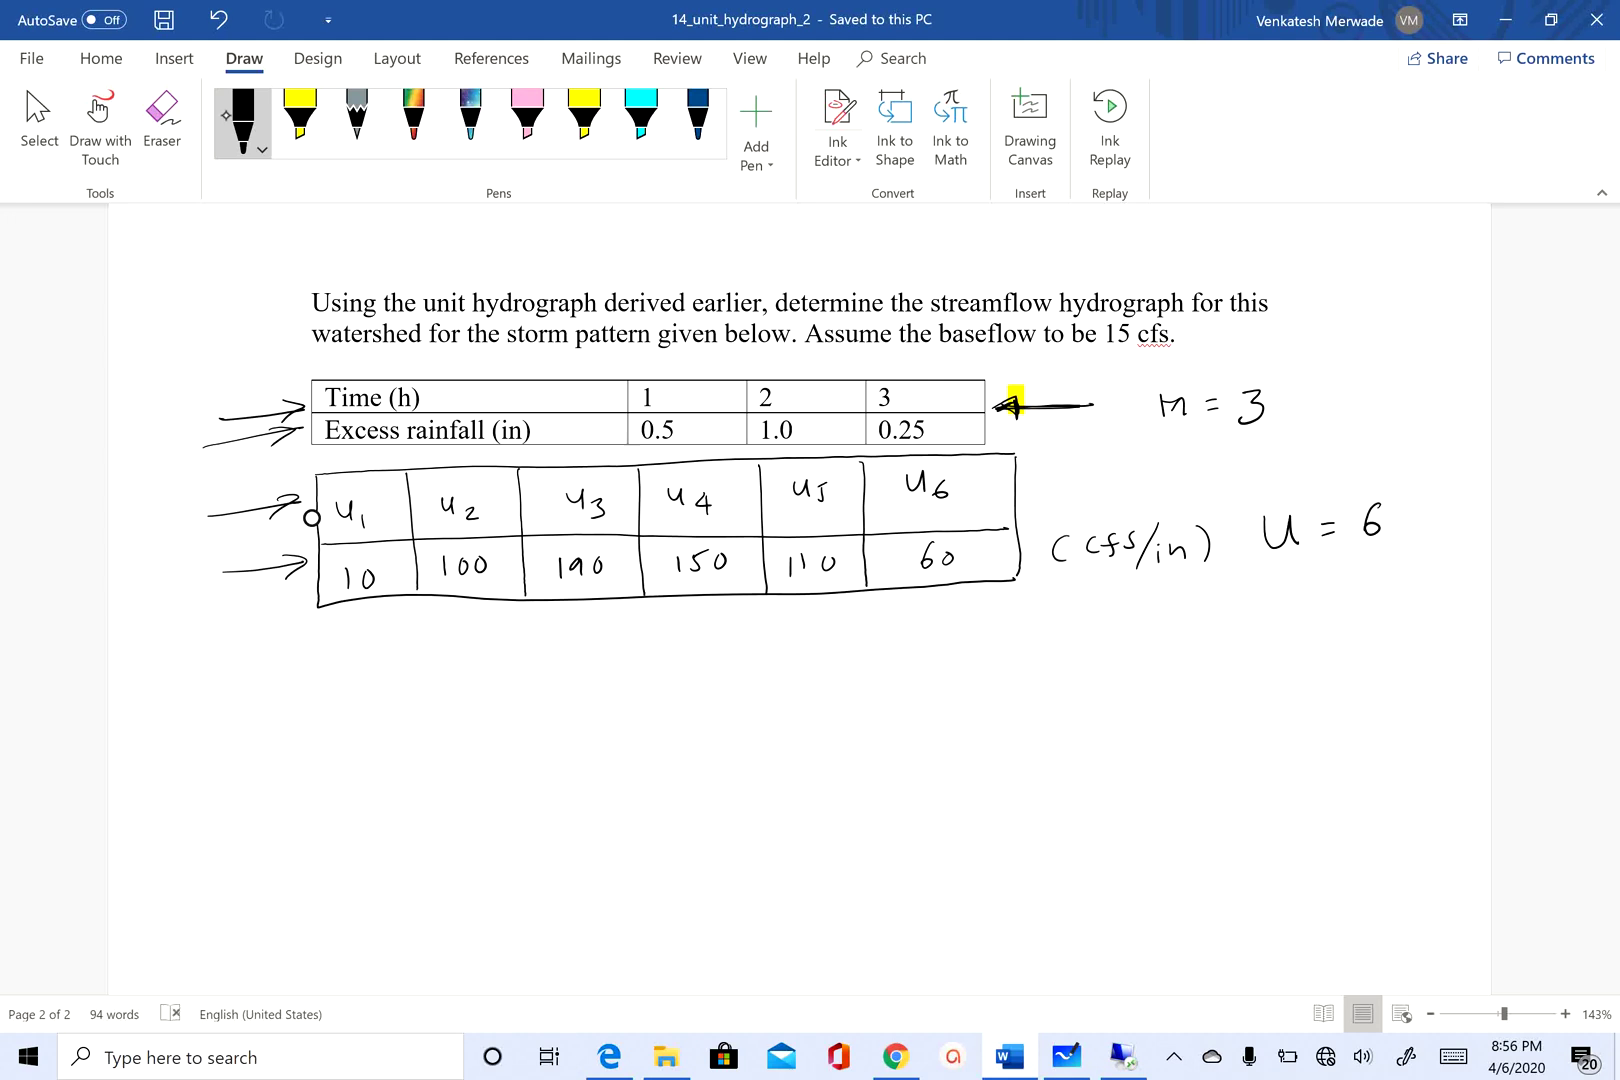
Step: Write U = N-M+1 below the ordinates table, start N =, and double-underline U and M
mouse_move(415, 657)
mouse_down()
mouse_move(441, 639)
mouse_move(474, 661)
mouse_up()
mouse_move(461, 670)
mouse_down()
mouse_move(517, 642)
mouse_move(517, 670)
mouse_move(537, 644)
mouse_move(614, 660)
mouse_up()
drag(632, 637, 641, 646)
drag(659, 633, 659, 661)
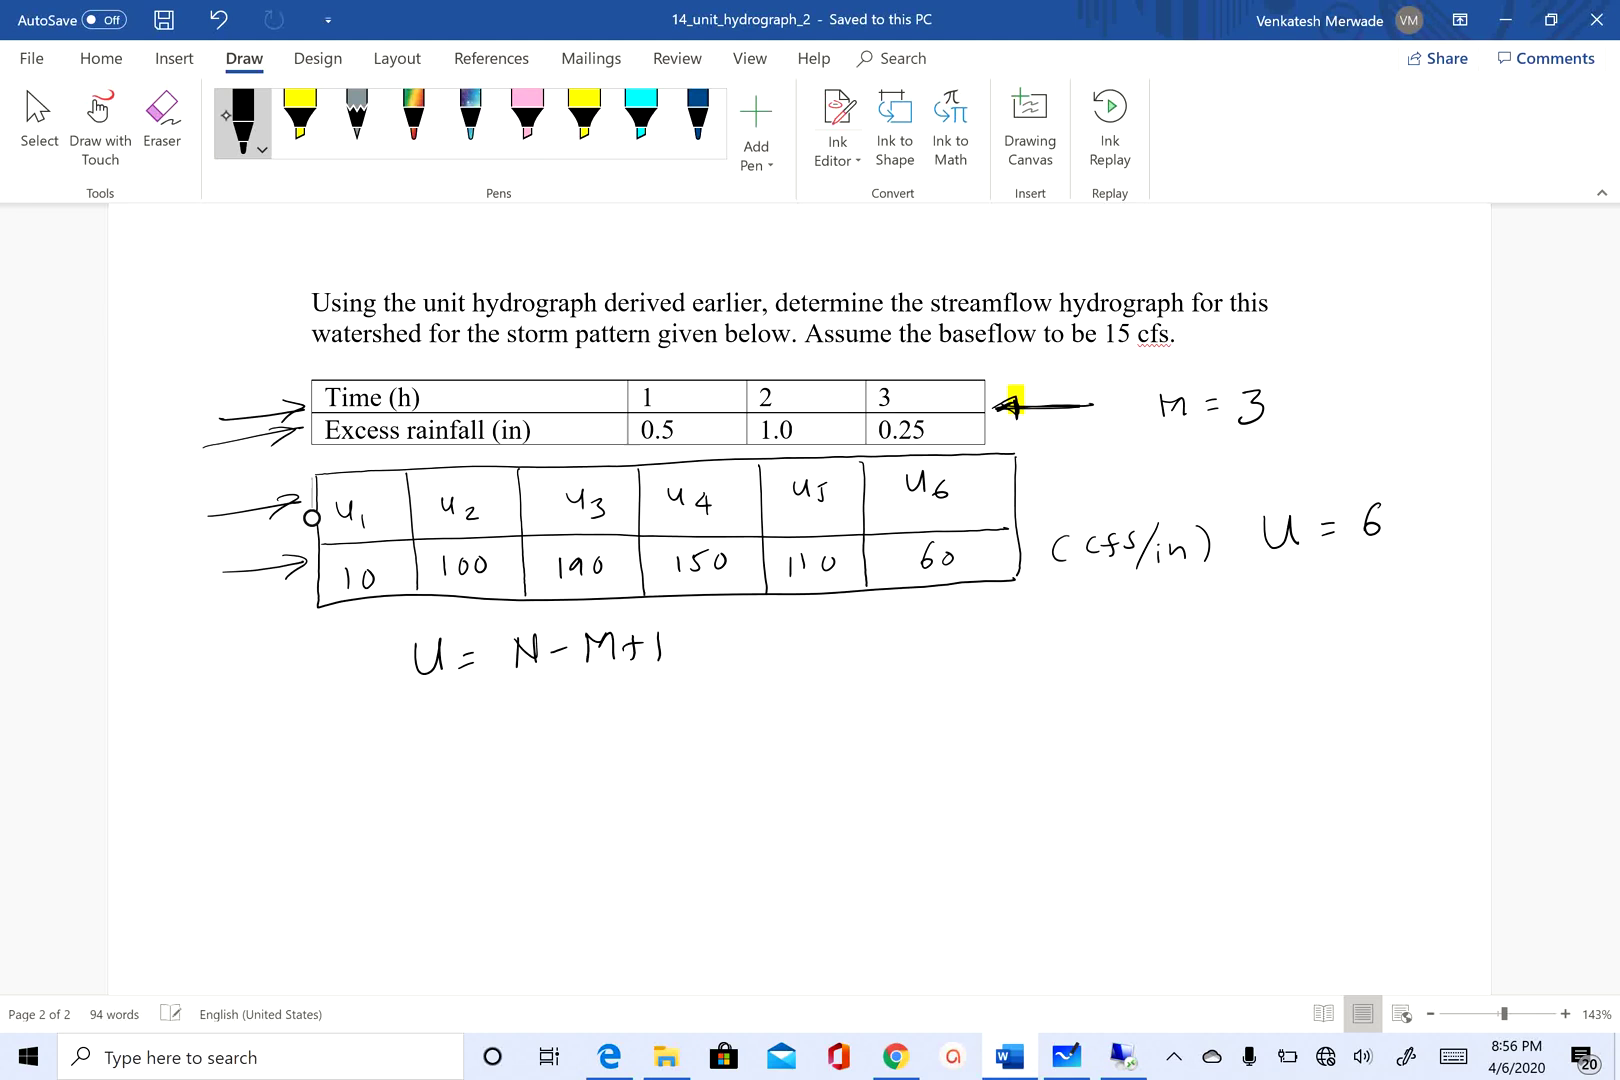
mouse_move(818, 668)
mouse_down()
mouse_move(819, 634)
mouse_move(846, 660)
mouse_move(844, 629)
mouse_up()
drag(874, 641, 890, 638)
drag(413, 690, 443, 687)
drag(409, 695, 440, 692)
drag(582, 679, 608, 679)
Step: Complete the expression N = 6+3-1 = 8 and double-underline the result
mouse_move(931, 621)
mouse_down()
mouse_move(913, 648)
mouse_move(954, 648)
mouse_up()
mouse_move(944, 637)
mouse_down()
mouse_move(979, 648)
mouse_move(1033, 630)
mouse_move(1043, 645)
mouse_move(1160, 609)
mouse_move(1166, 636)
mouse_up()
drag(1136, 650, 1166, 645)
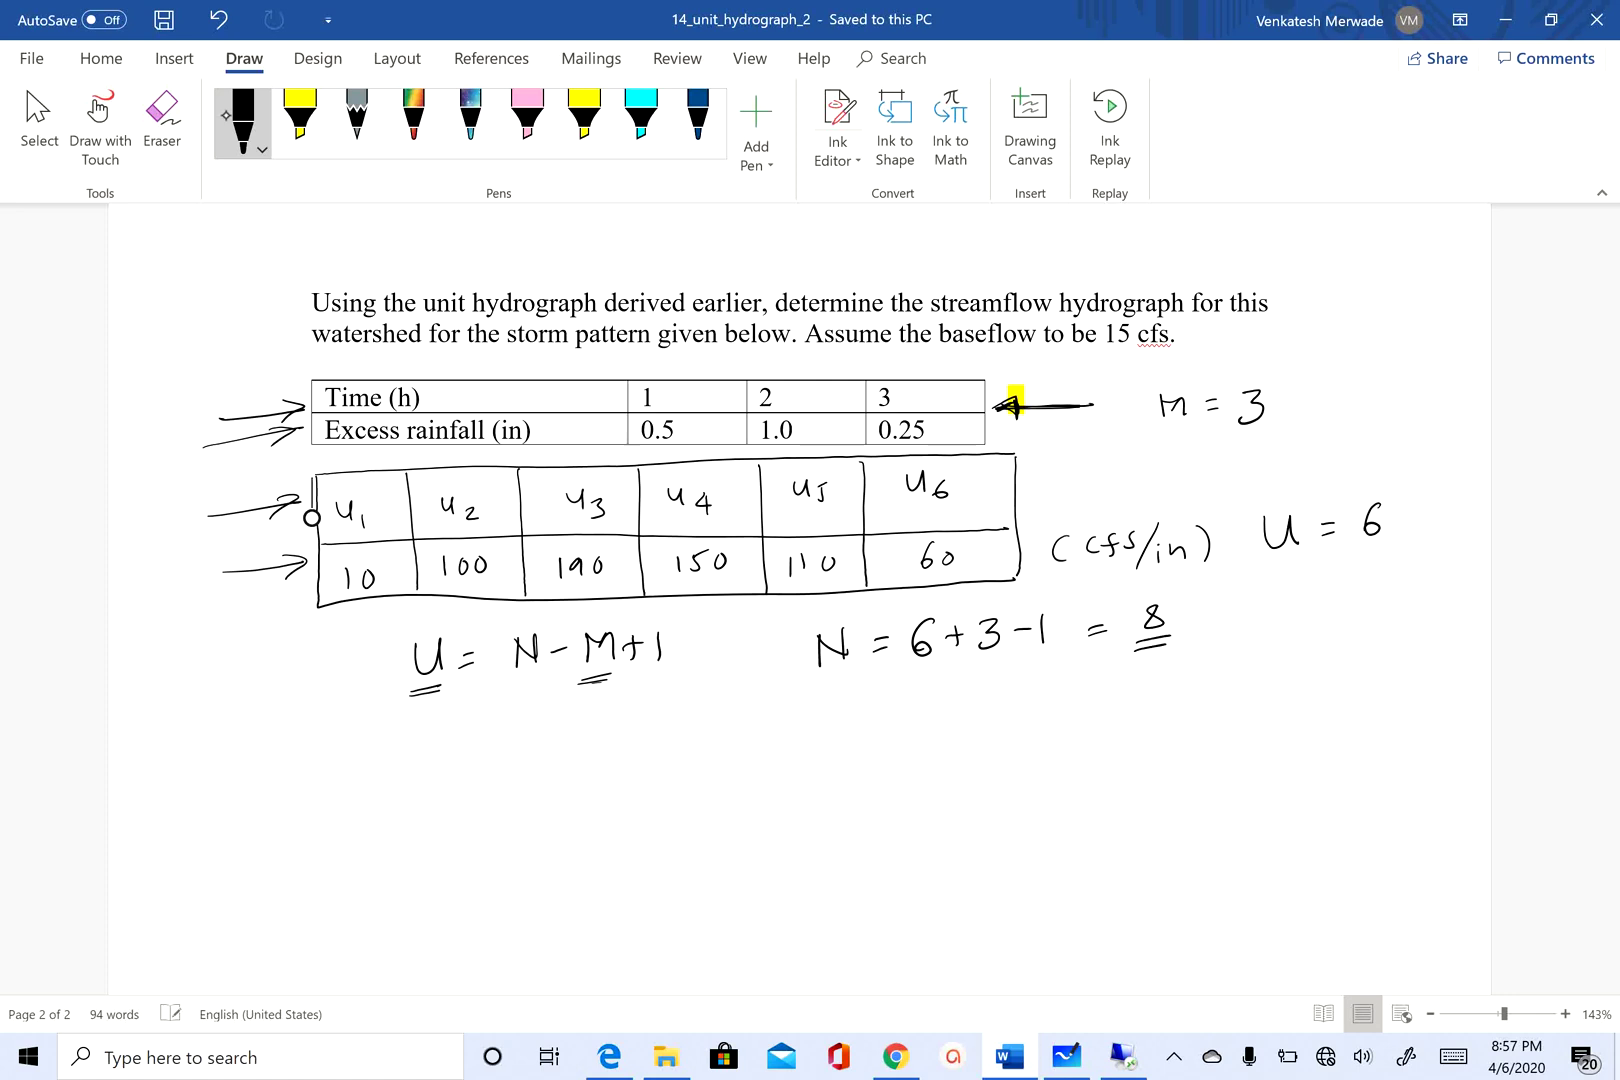
Step: Handwrite the runoff ordinate list Q1, Q2 through Q6 below the derivation
scroll(811, 590, down, 3)
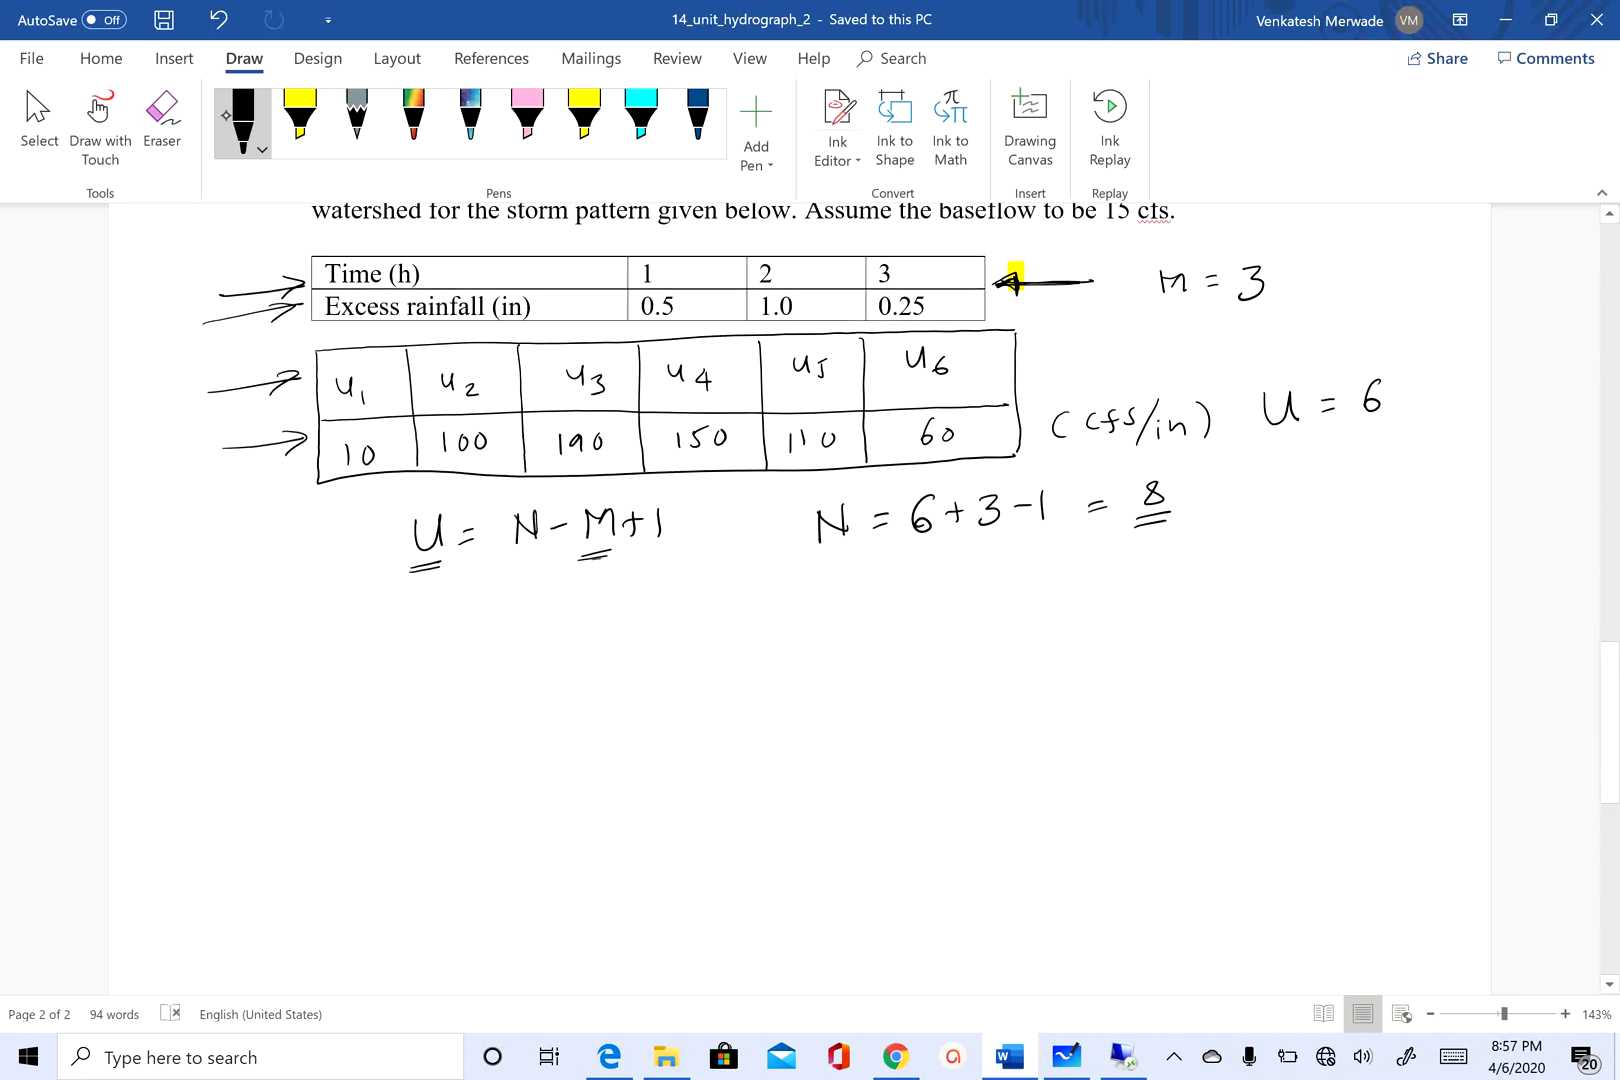
drag(884, 567, 891, 590)
mouse_move(906, 584)
mouse_down()
mouse_move(958, 573)
mouse_move(987, 594)
mouse_up()
mouse_move(998, 588)
mouse_down()
mouse_move(994, 604)
mouse_move(1046, 597)
mouse_move(1094, 570)
mouse_up()
drag(1111, 572, 1131, 568)
drag(1152, 571, 1257, 566)
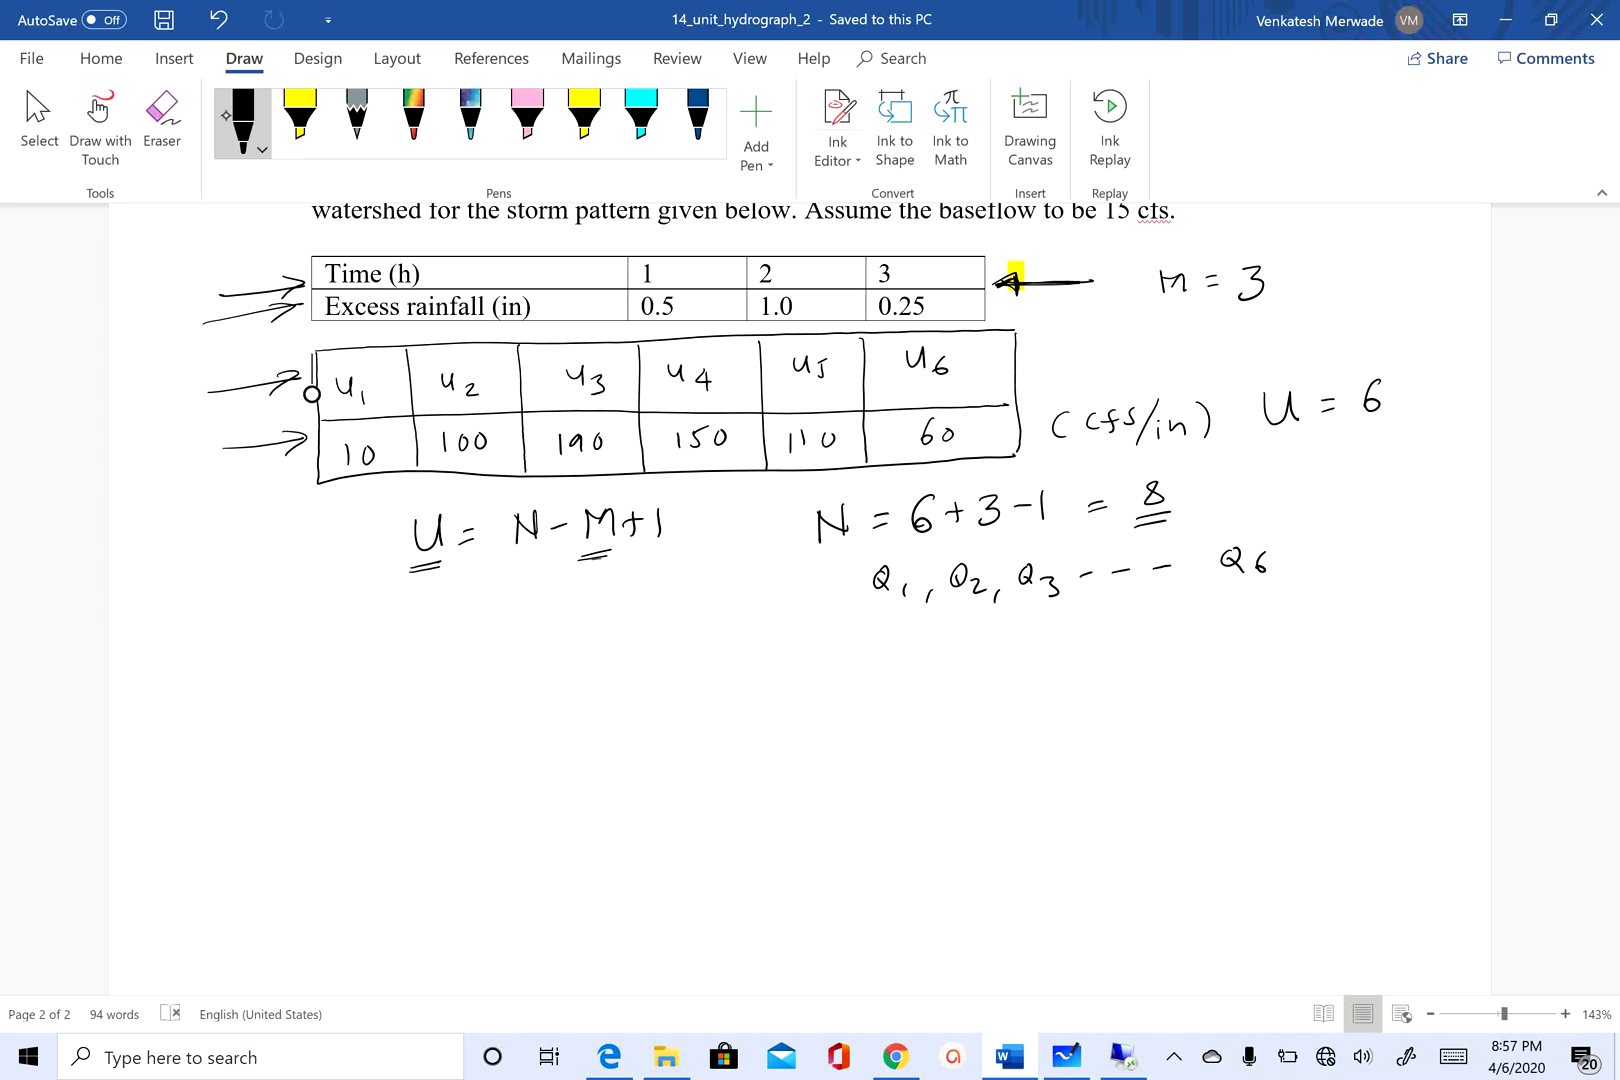
scroll(312, 393, down, 5)
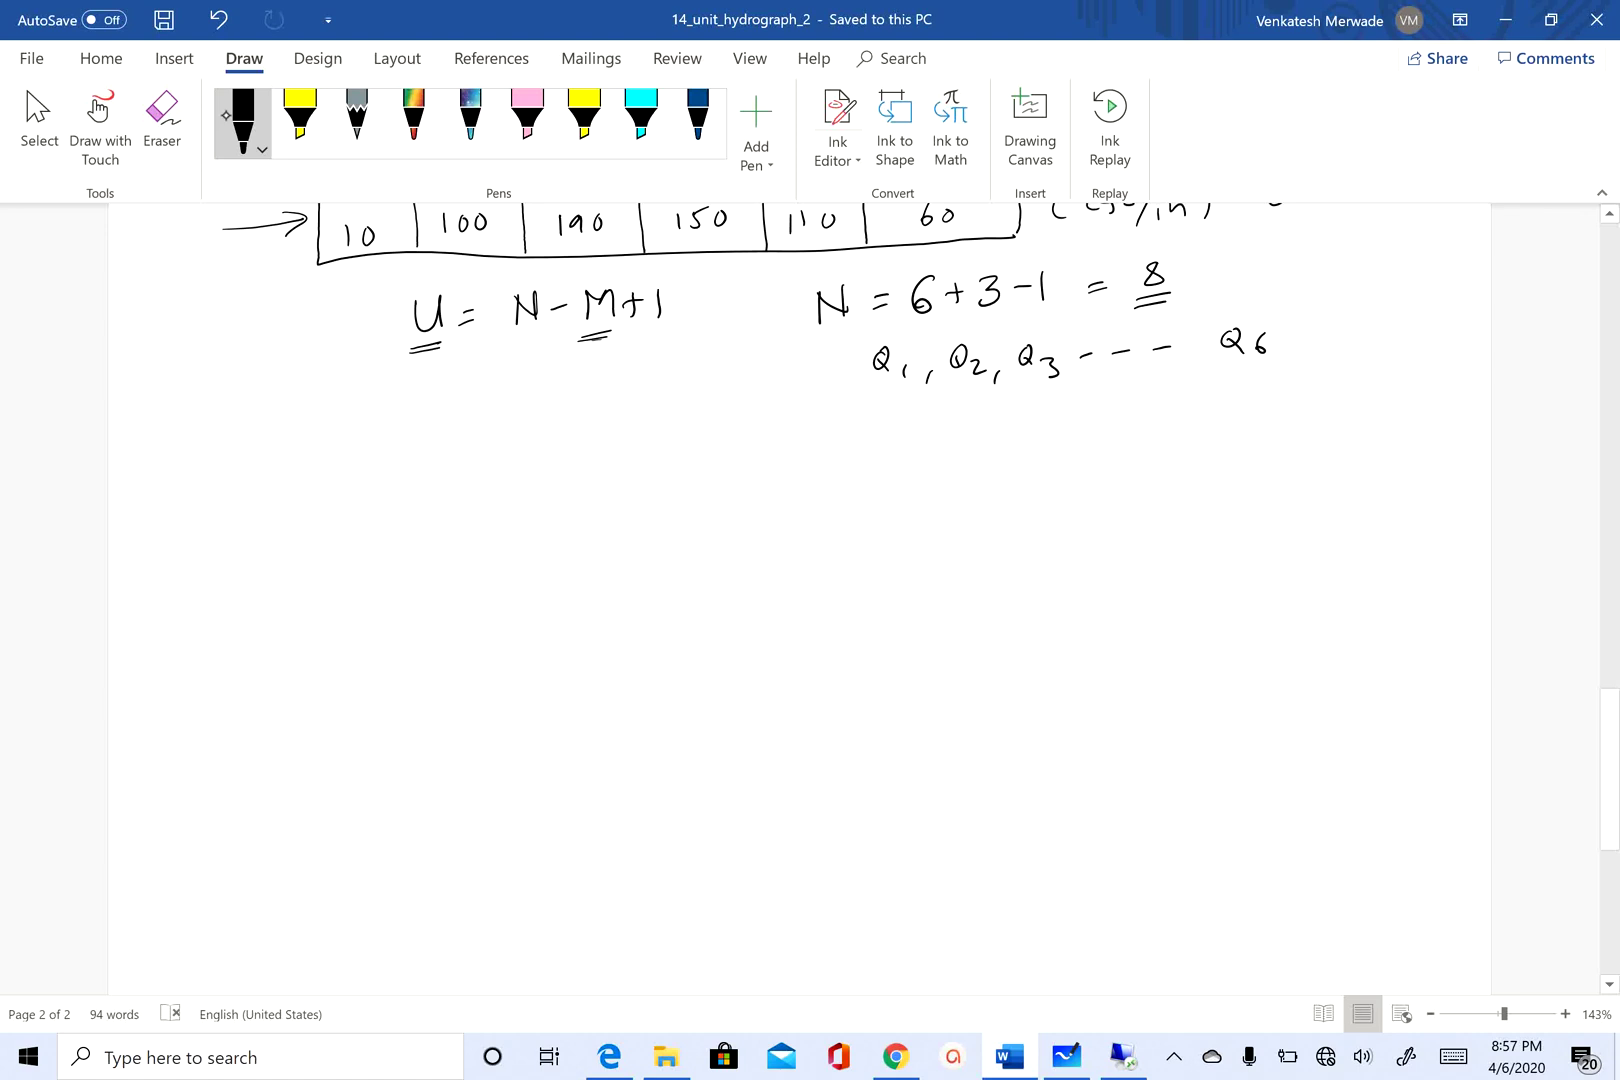
Step: Rule nine horizontal grid lines below the notes and double-underline Q1
drag(299, 526, 1063, 488)
drag(304, 580, 1042, 538)
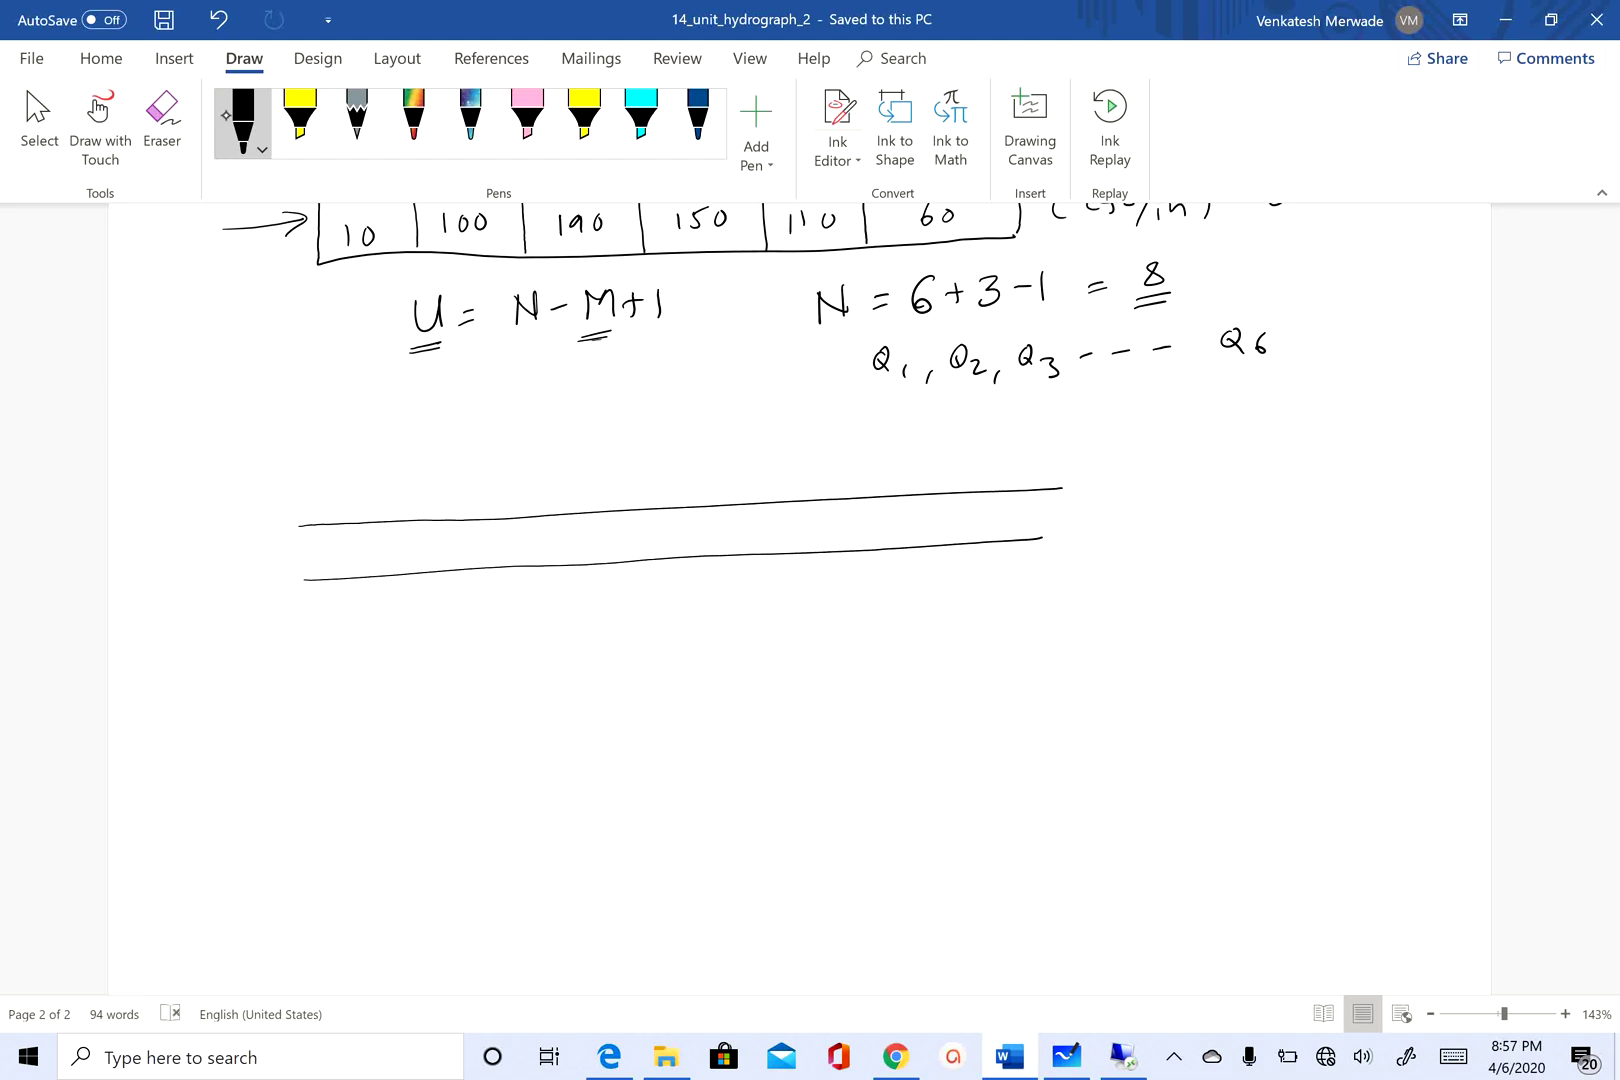
drag(870, 385, 895, 382)
drag(872, 392, 896, 389)
drag(309, 632, 1018, 590)
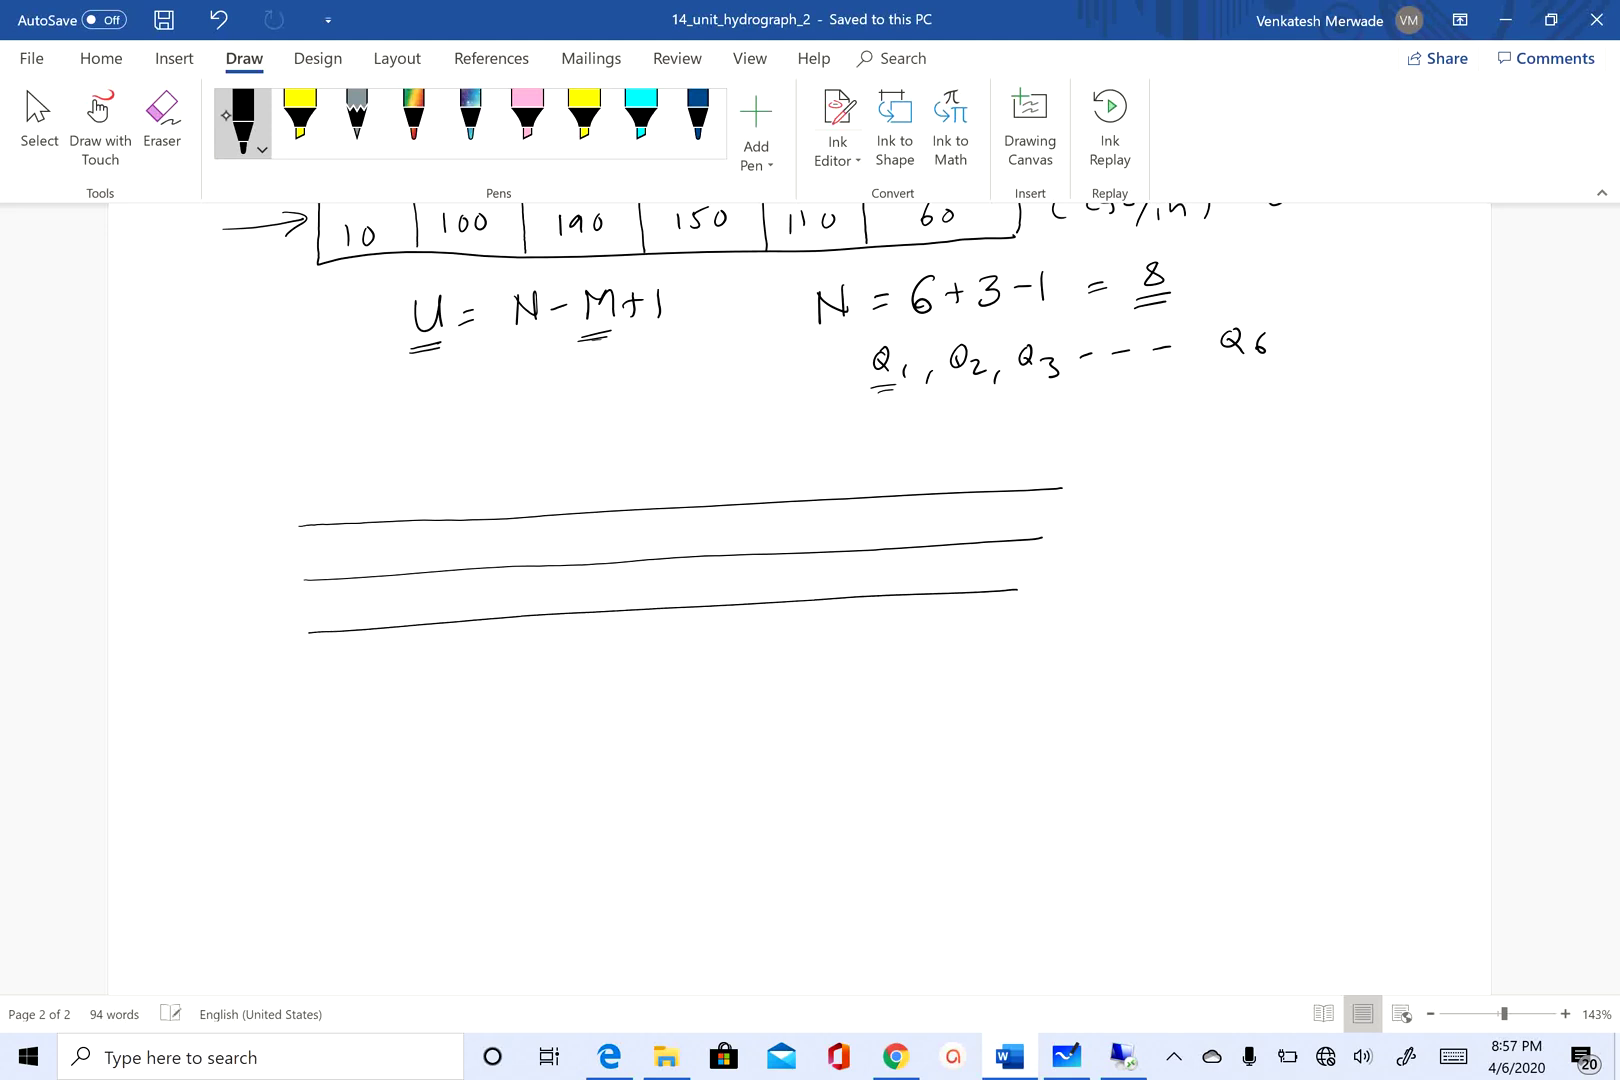
drag(318, 677, 1000, 651)
drag(316, 733, 1020, 705)
drag(319, 780, 1020, 750)
drag(325, 825, 1028, 807)
drag(339, 871, 1035, 856)
drag(344, 932, 1040, 911)
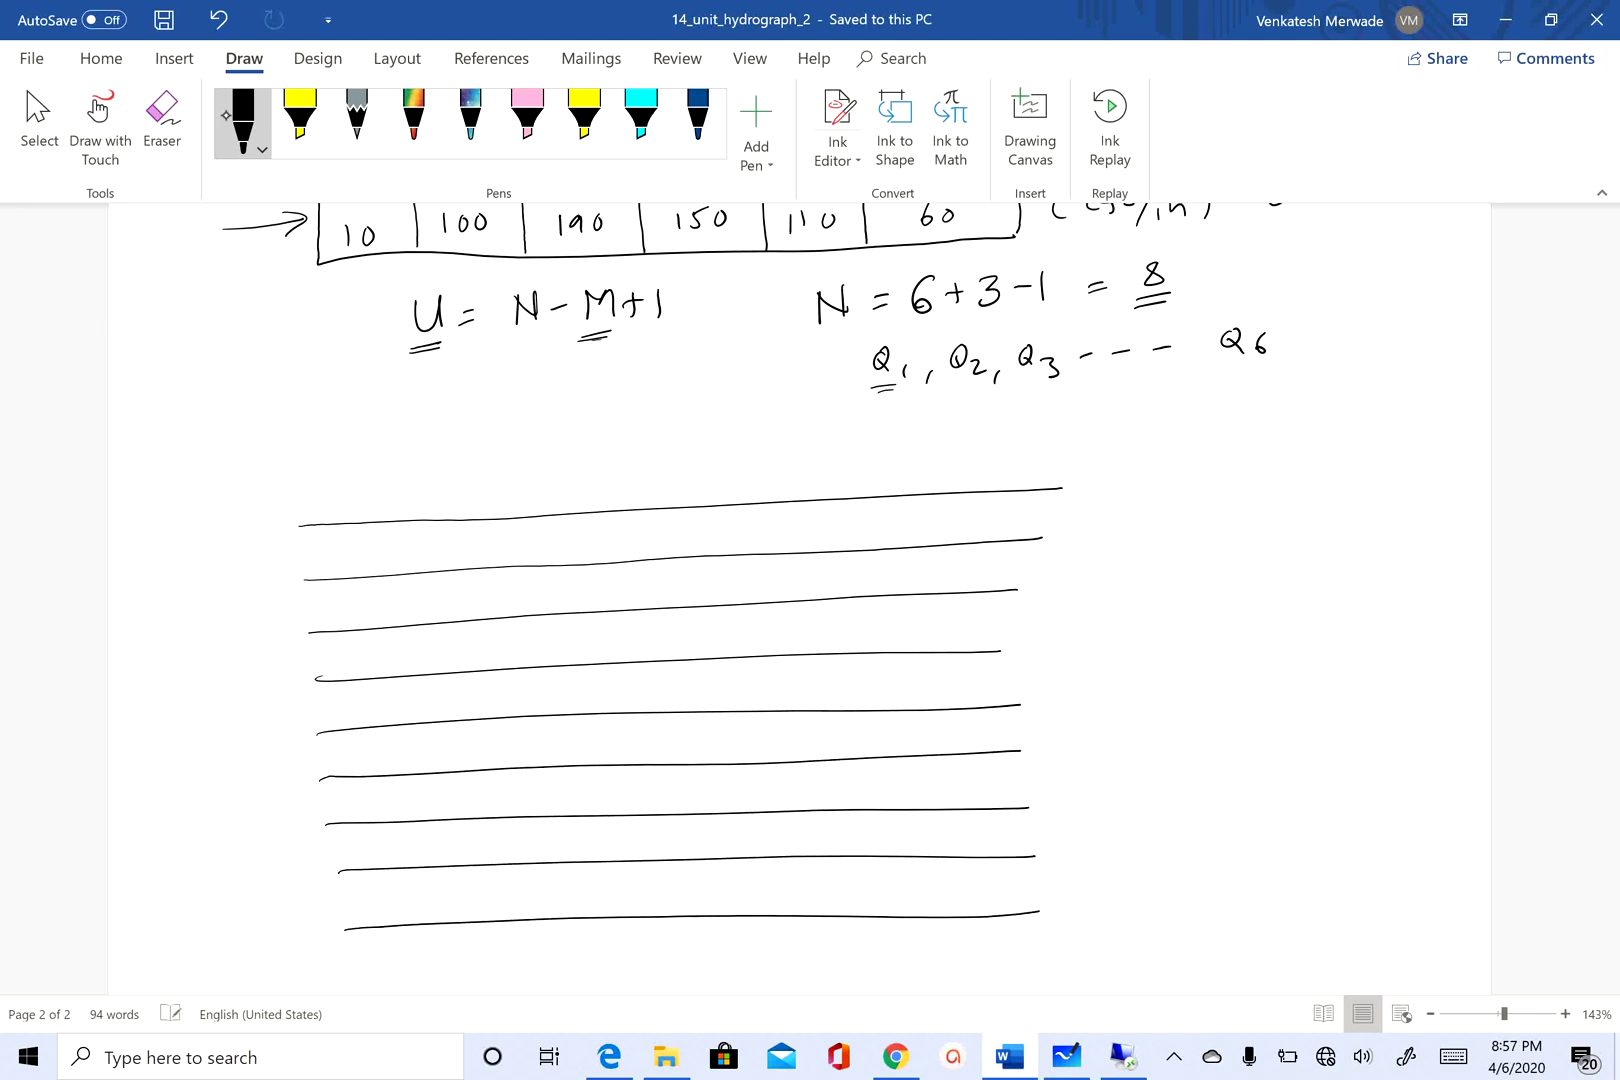
scroll(800, 600, down, 1)
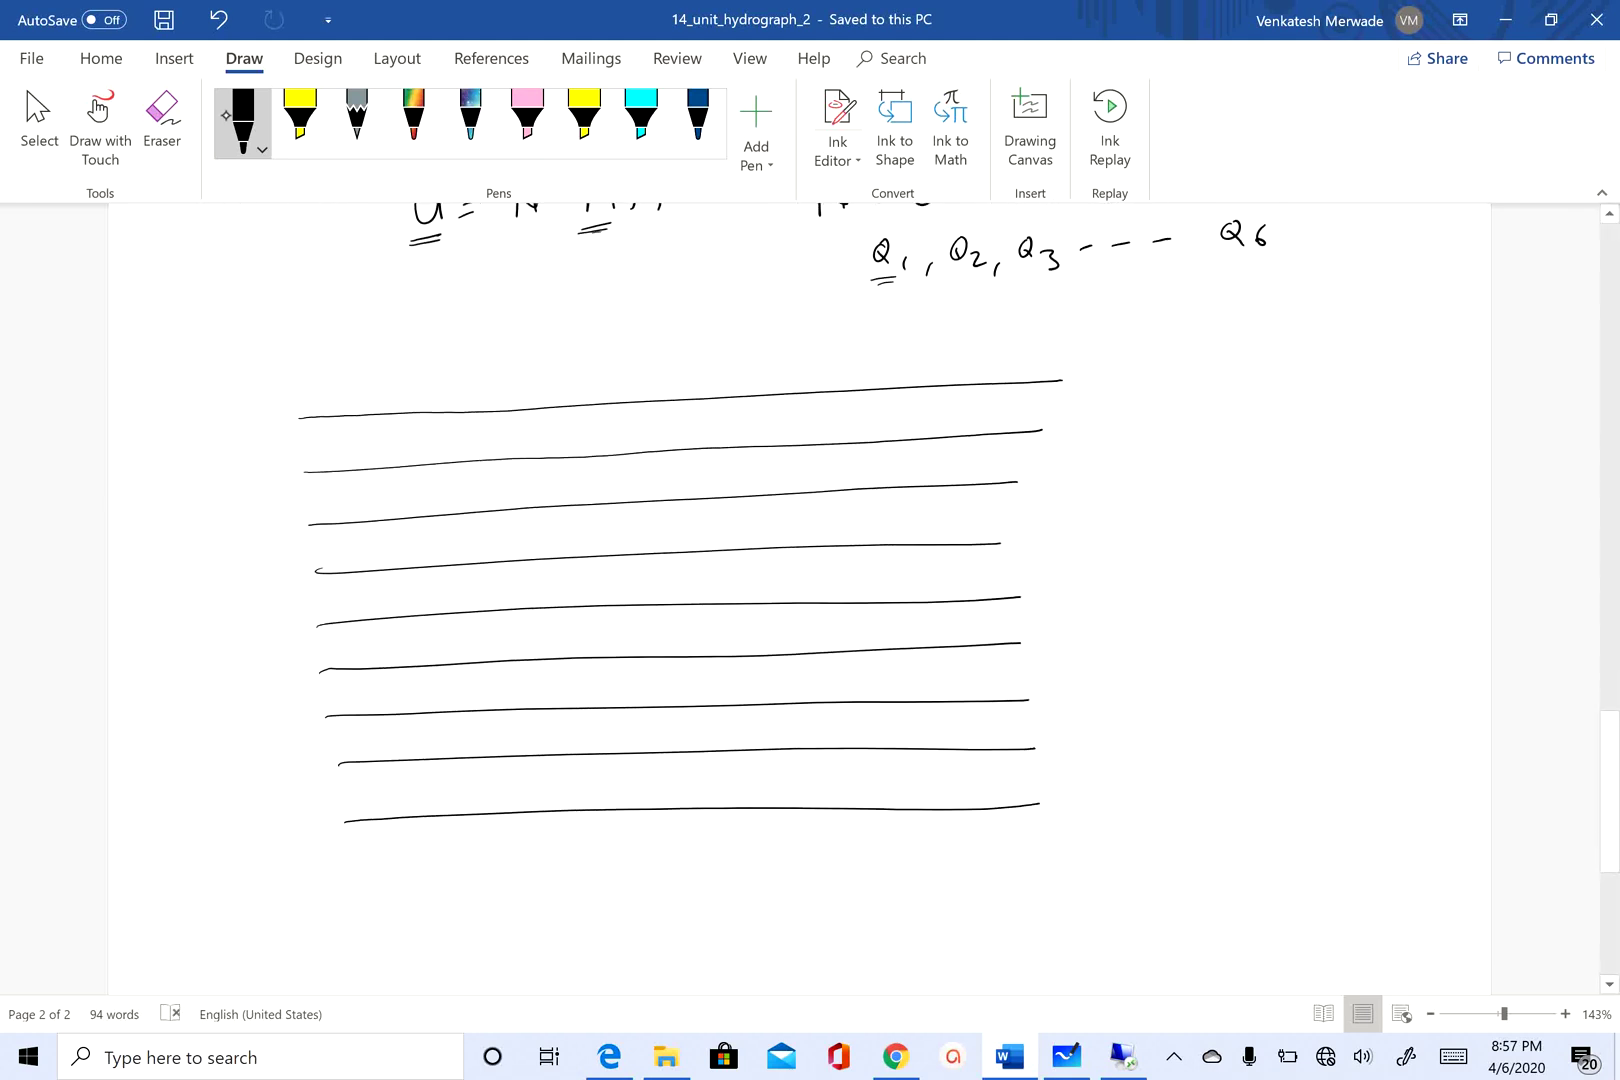
Step: Draw the label-column divider and write row labels Q1 through Q8, undoing a stray stroke
drag(362, 390, 381, 855)
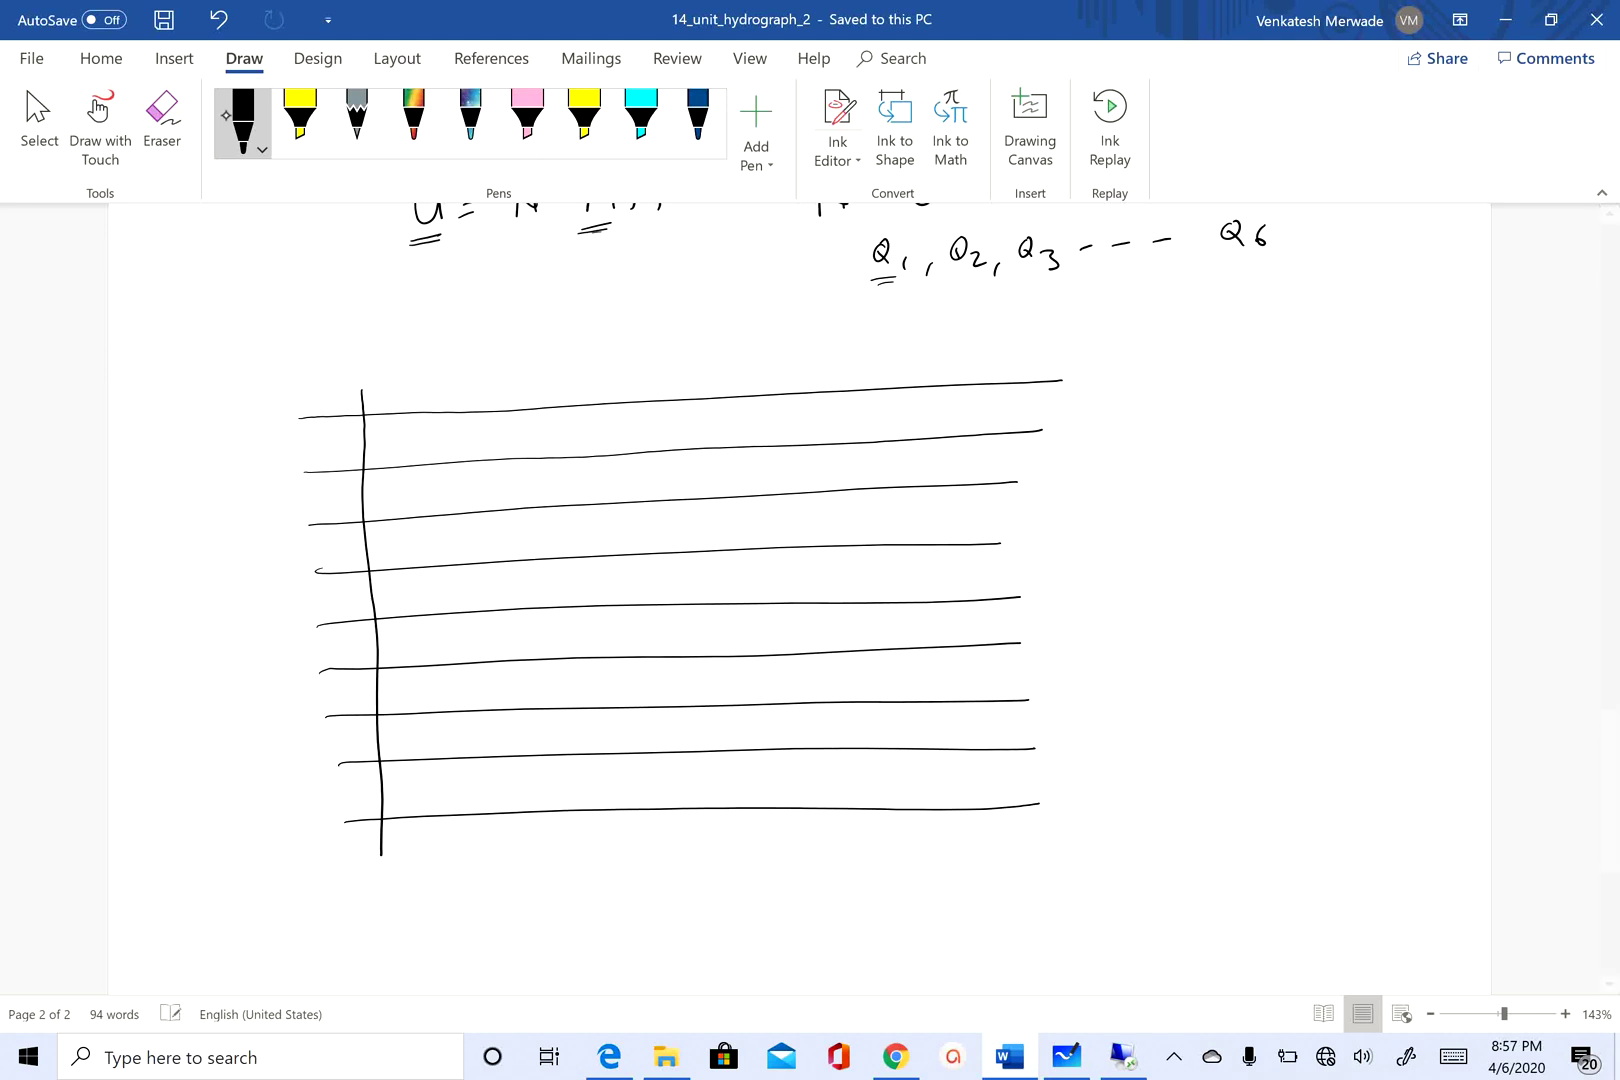
scroll(800, 600, up, 3)
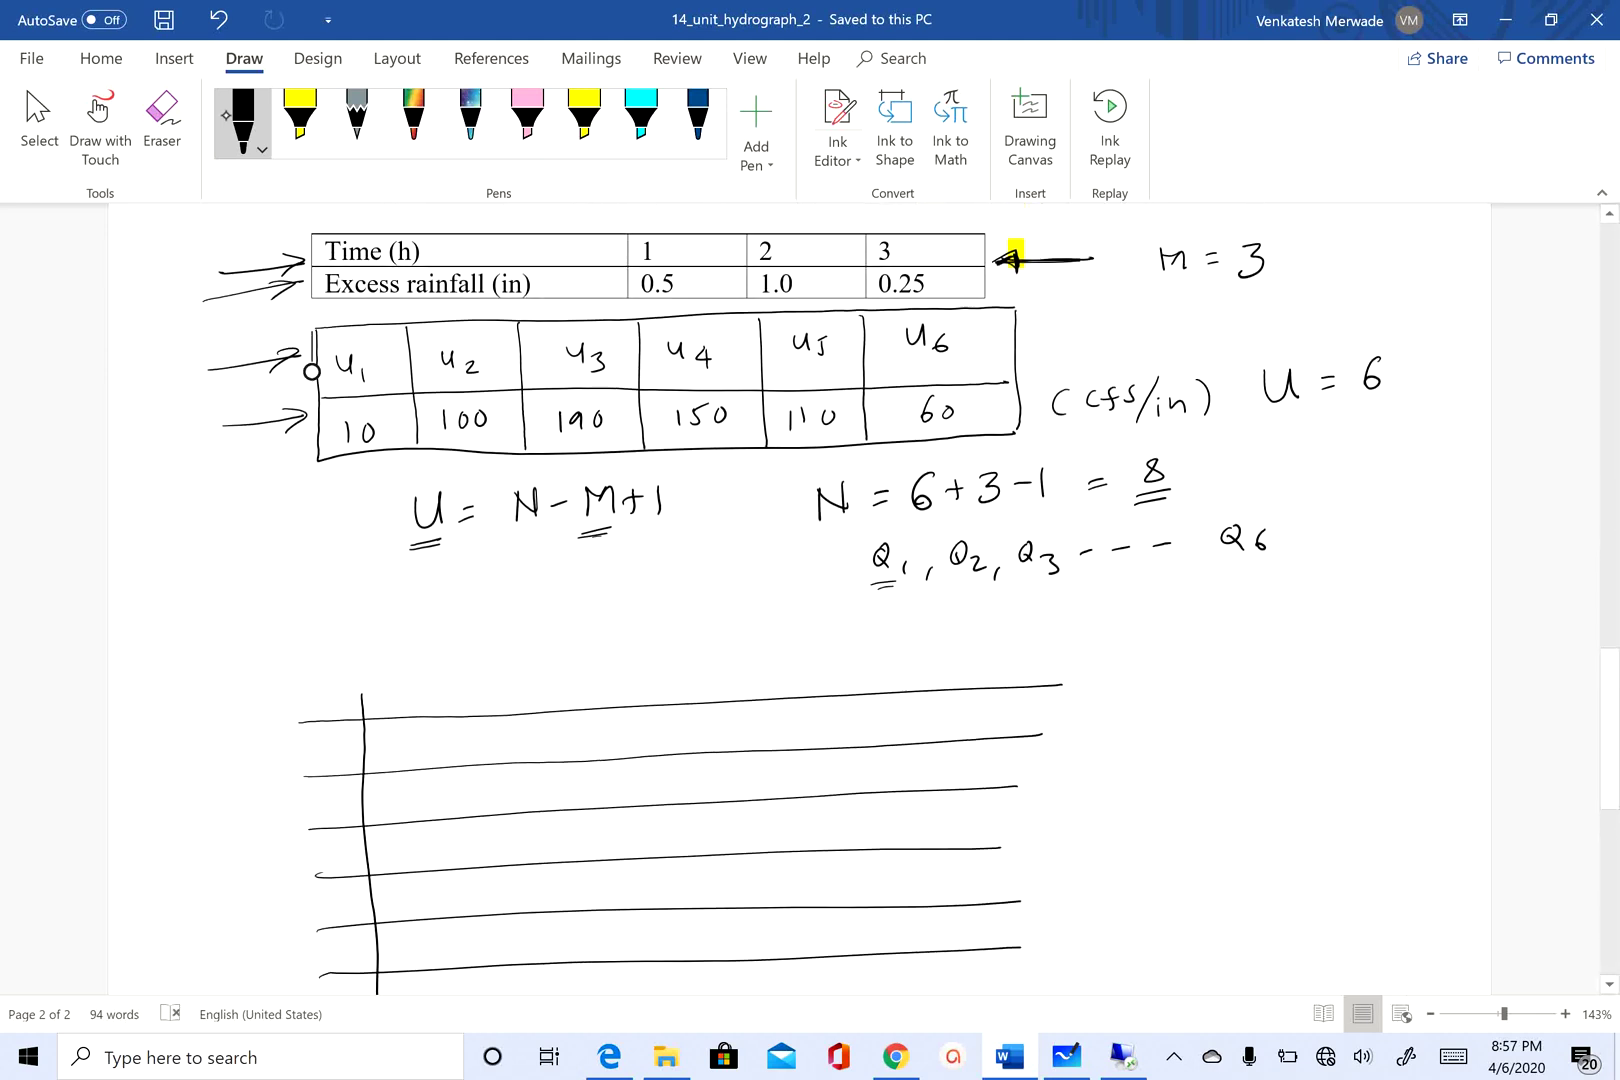
drag(1160, 297, 1283, 302)
scroll(800, 600, down, 4)
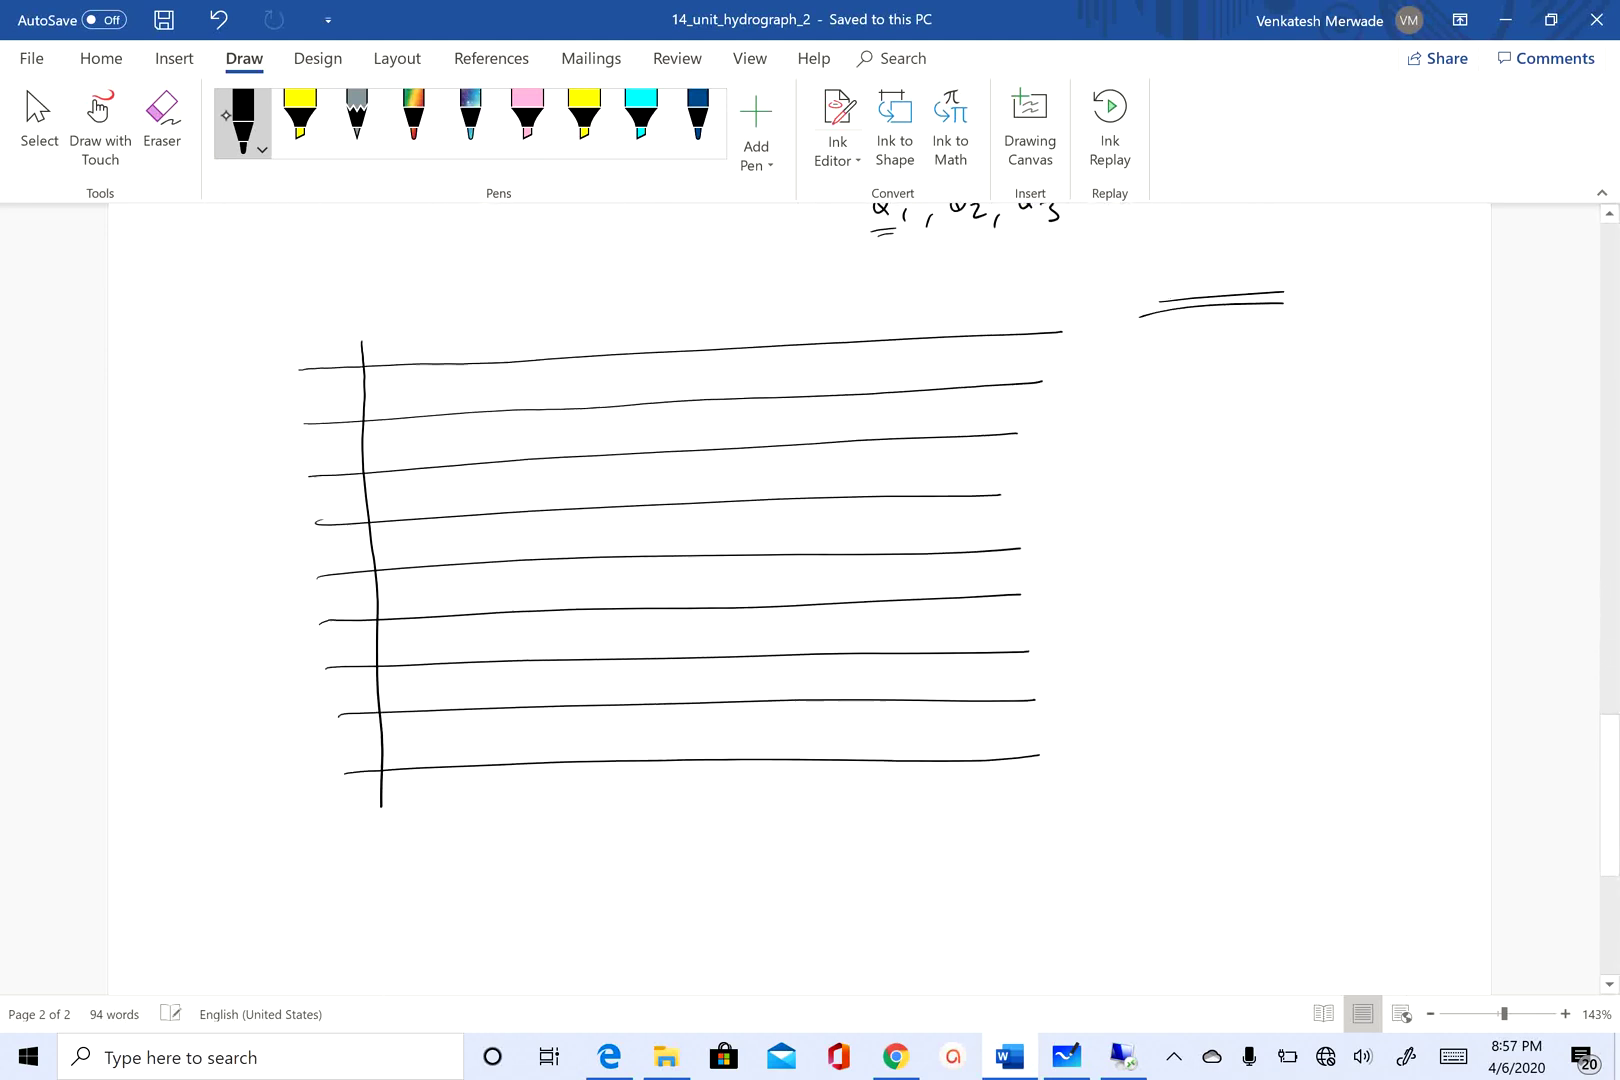
key(ctrl+z)
mouse_move(310, 376)
mouse_down()
mouse_move(311, 430)
mouse_move(338, 449)
mouse_move(307, 478)
mouse_move(329, 502)
mouse_move(338, 546)
mouse_up()
mouse_move(331, 538)
mouse_down()
mouse_move(305, 586)
mouse_move(338, 592)
mouse_move(323, 650)
mouse_up()
mouse_move(340, 624)
mouse_down()
mouse_move(314, 682)
mouse_move(339, 701)
mouse_move(336, 750)
mouse_up()
drag(356, 735, 349, 753)
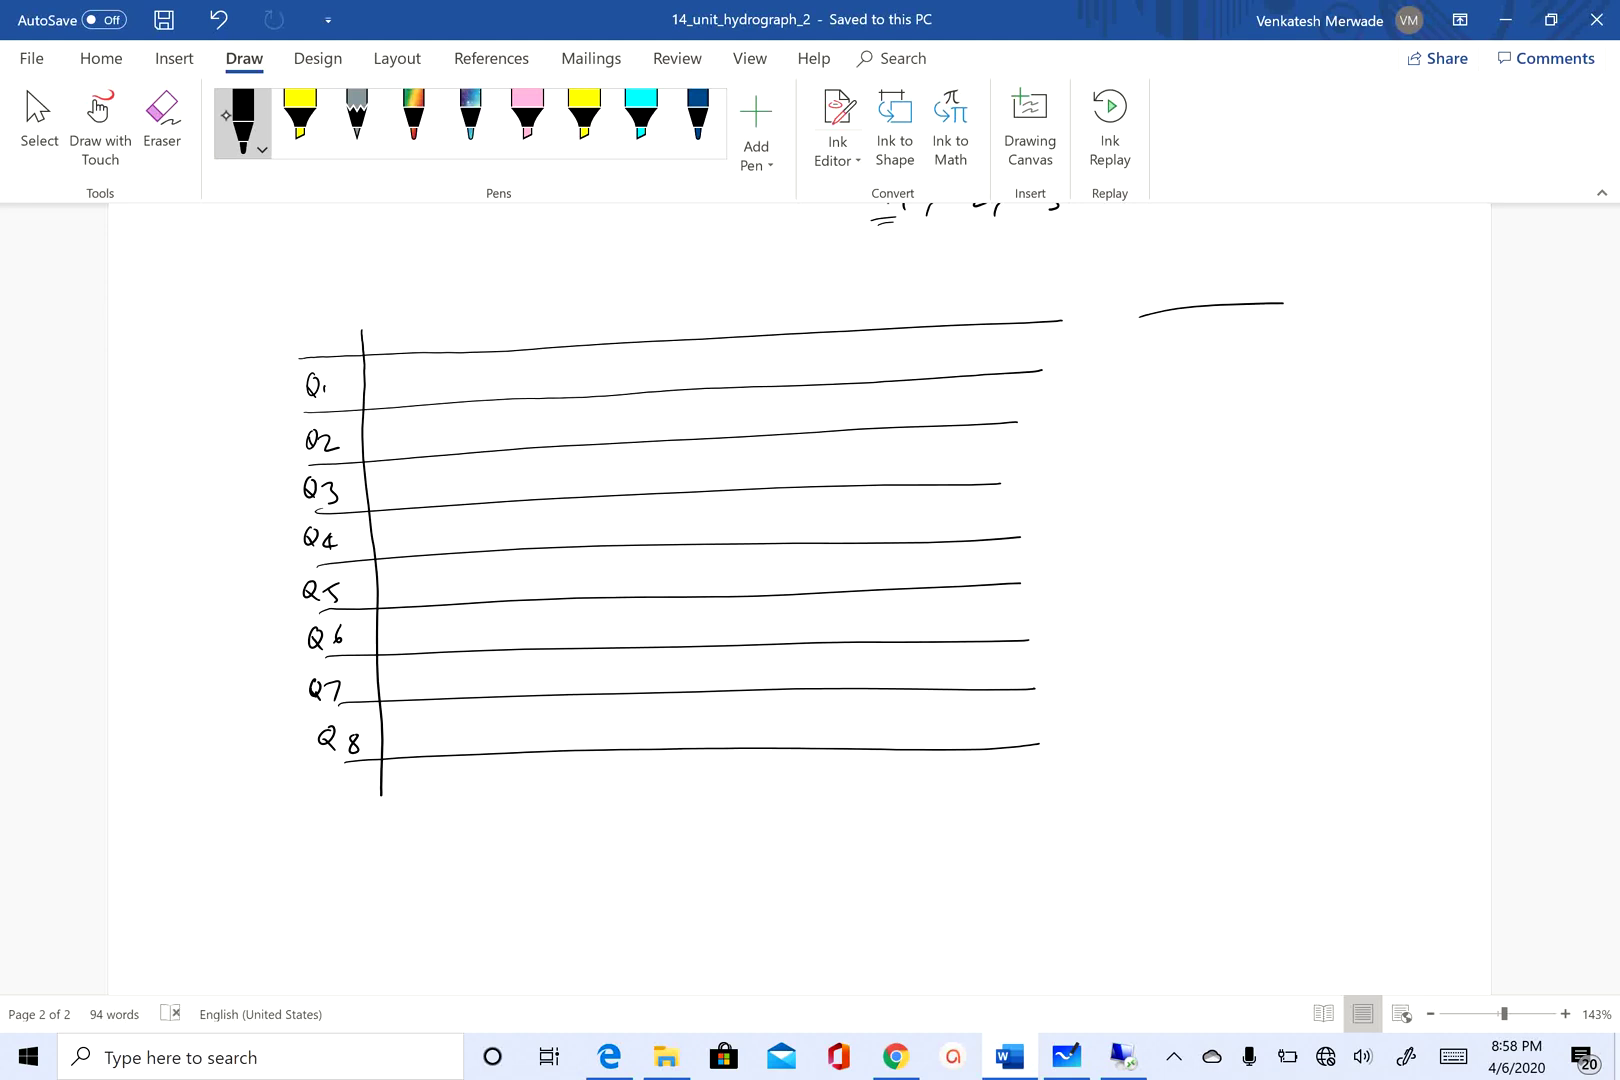
Step: Draw three more vertical column lines across the grid
drag(465, 324, 487, 790)
drag(576, 310, 591, 785)
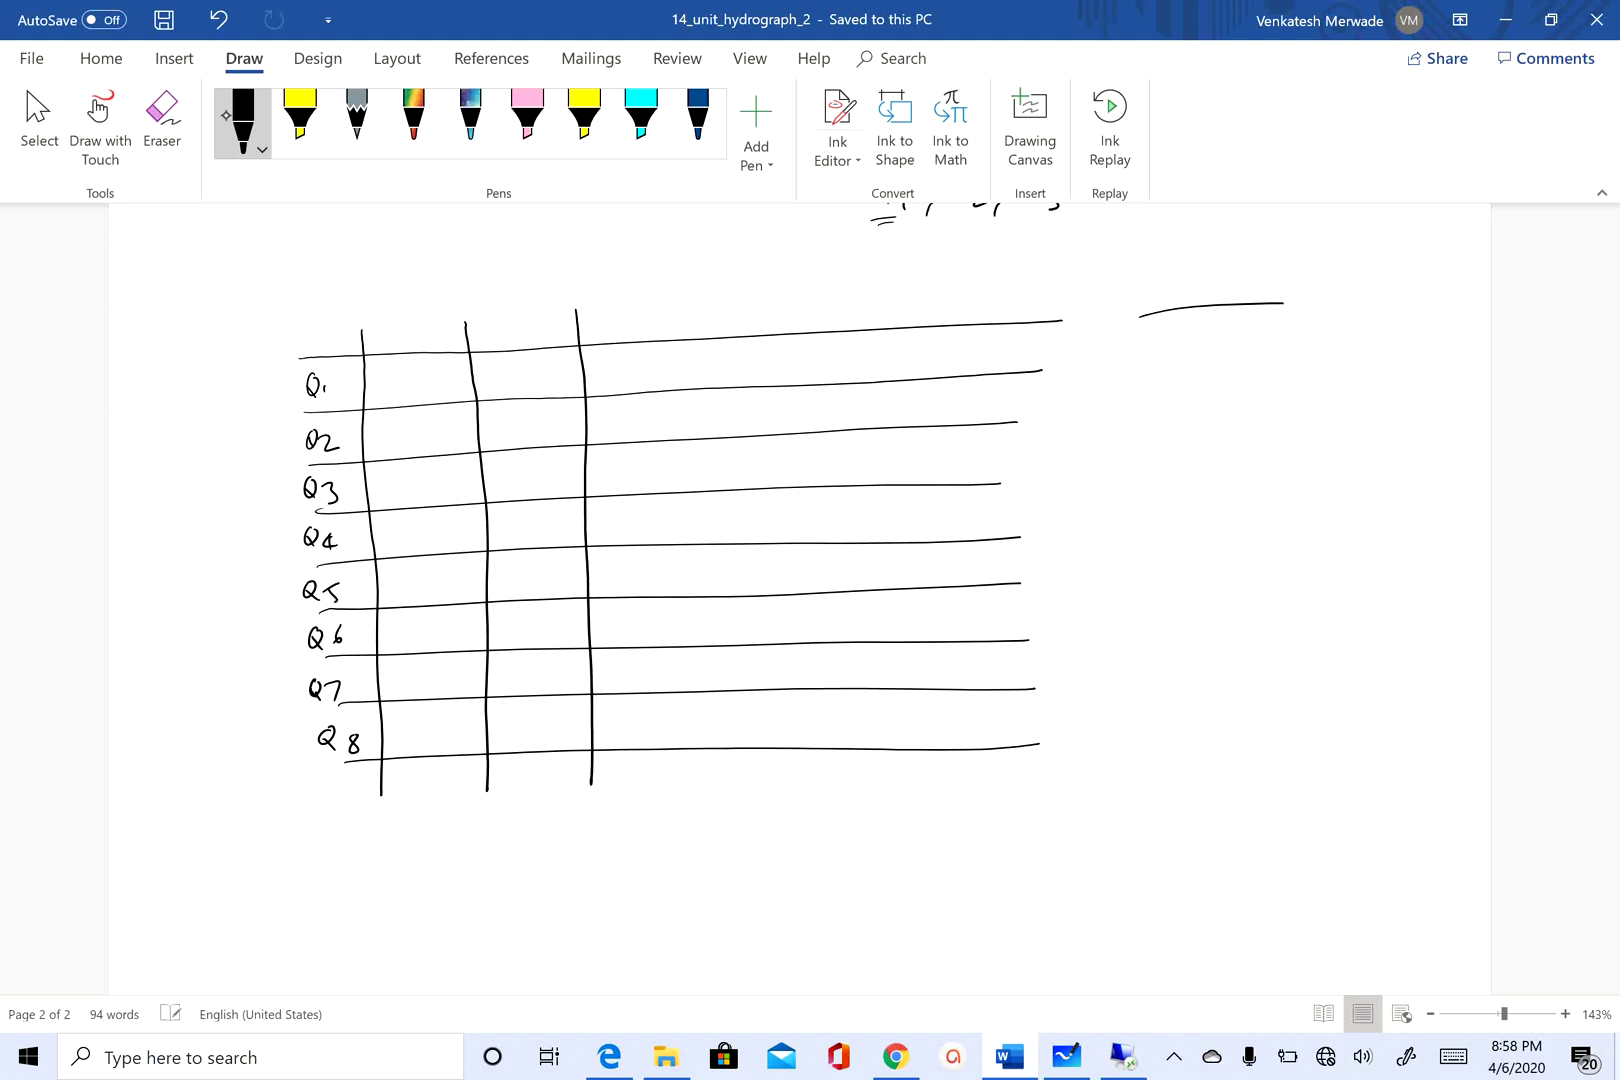
drag(686, 308, 709, 790)
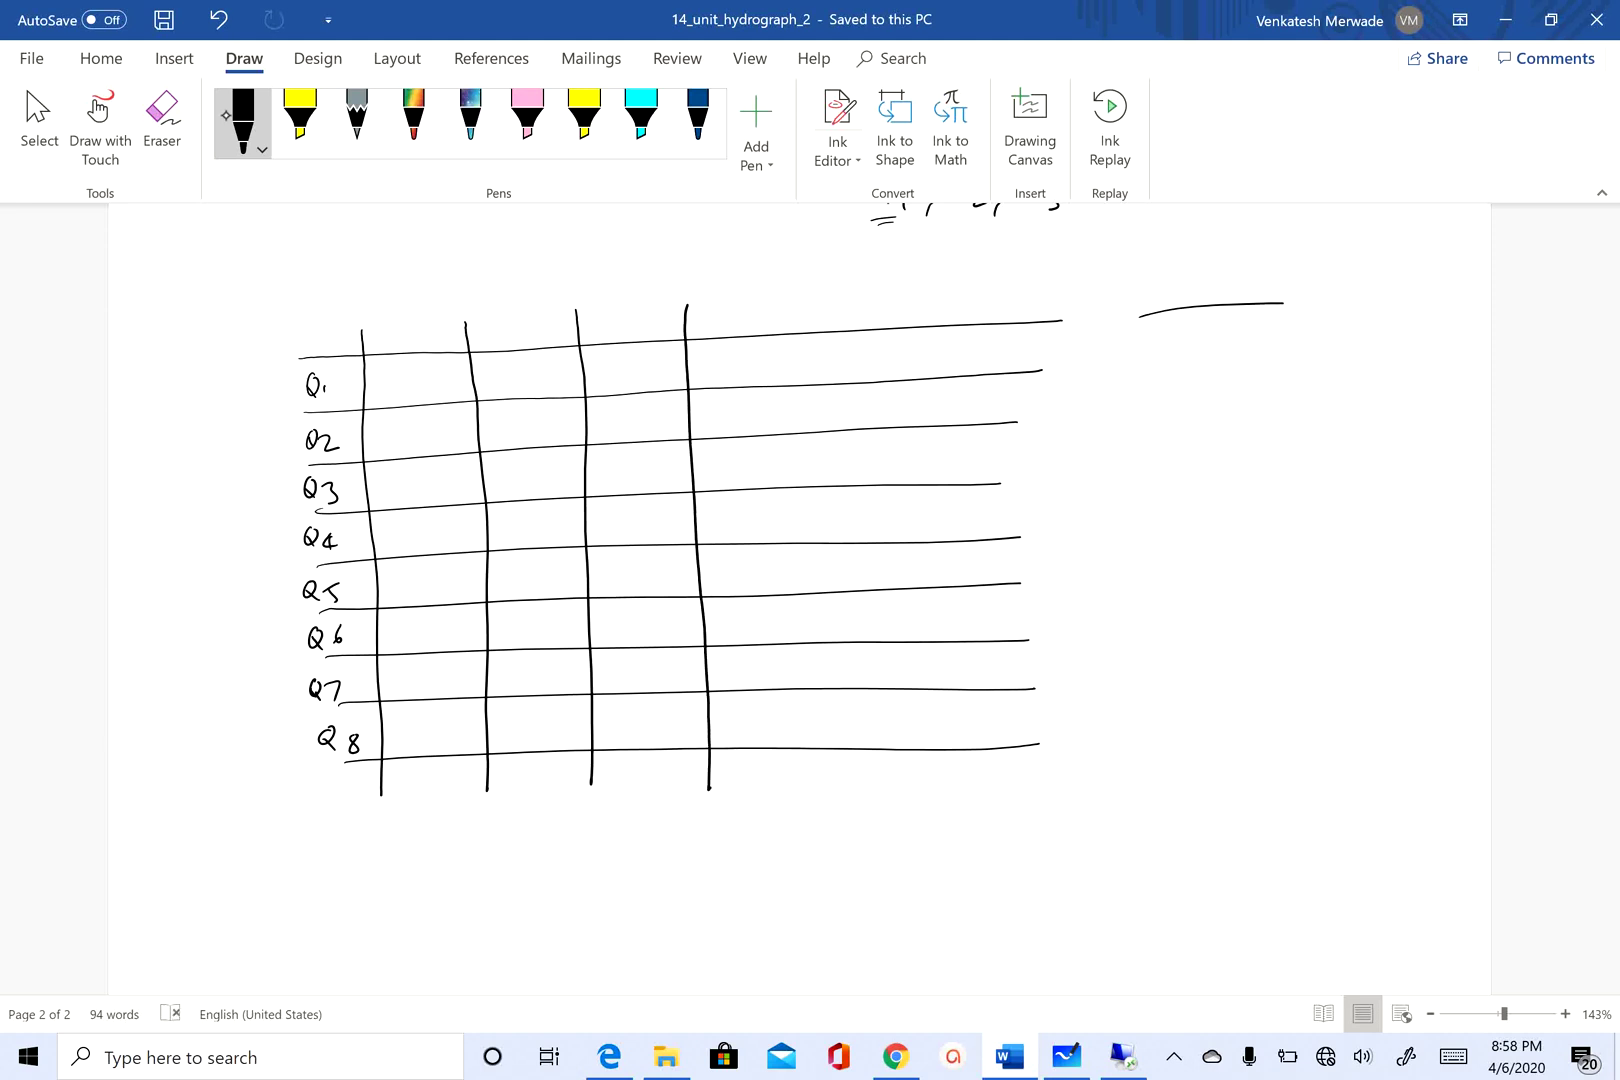
scroll(810, 600, up, 7)
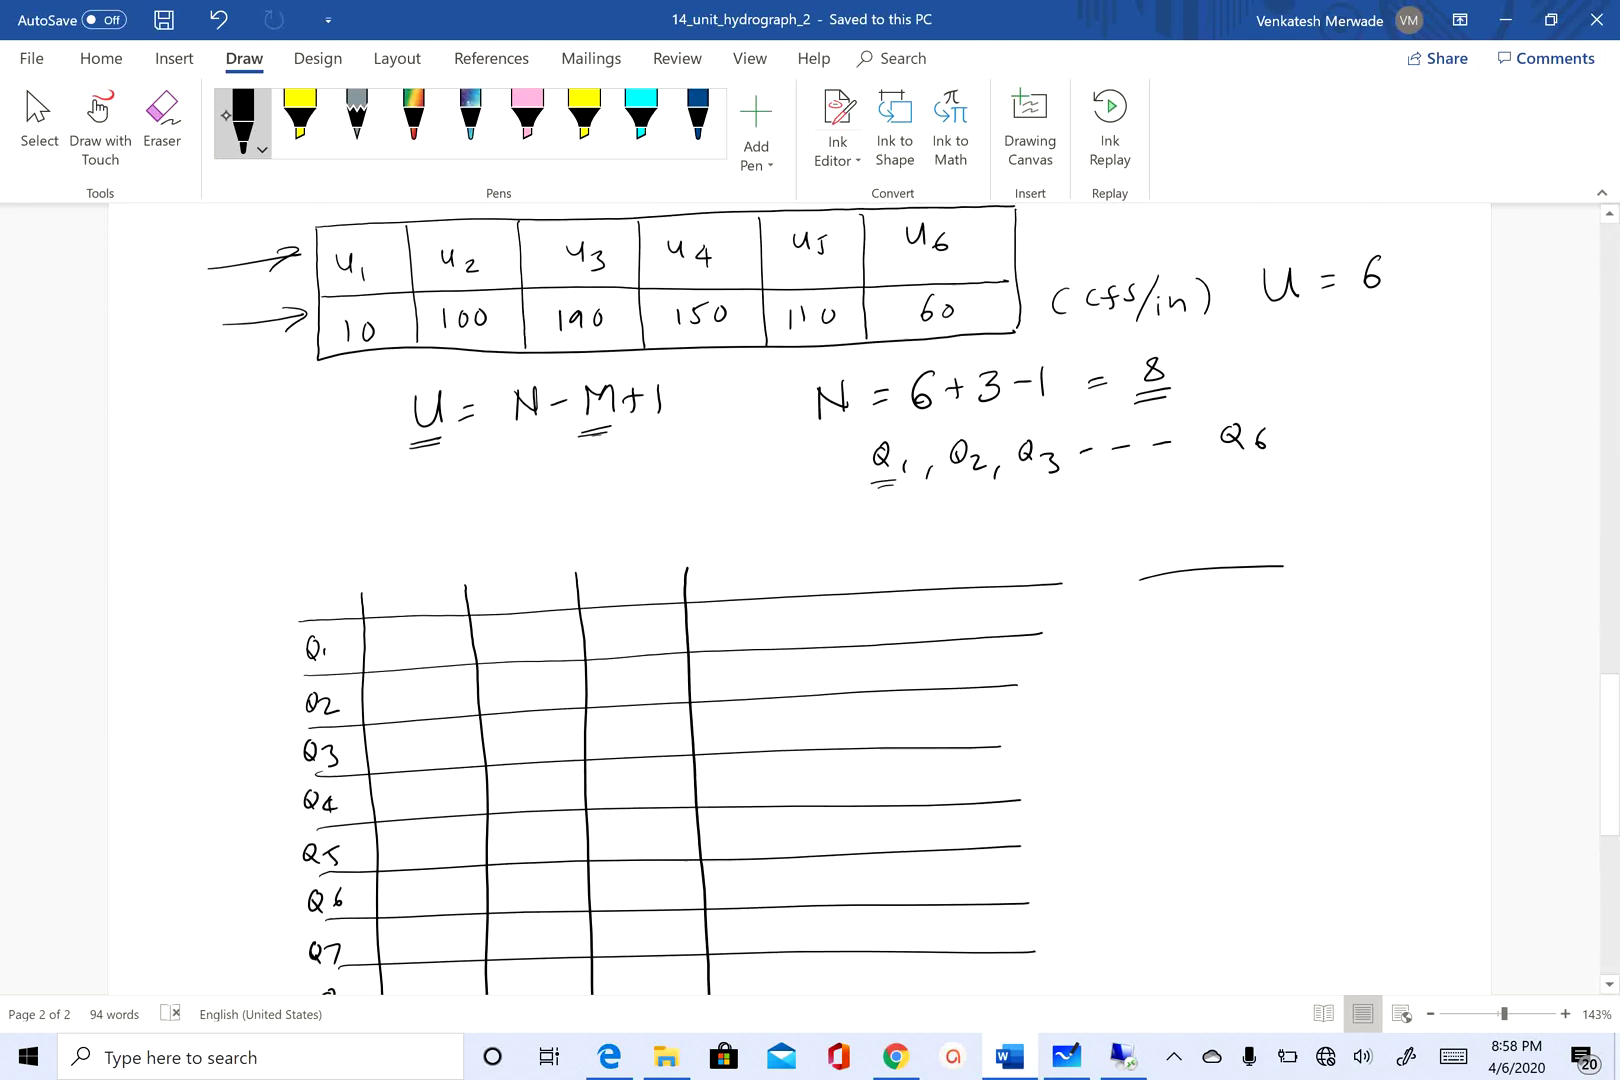
Step: Write P1U1 through P1U6 down the first column in rows Q1 to Q6
scroll(810, 600, down, 8)
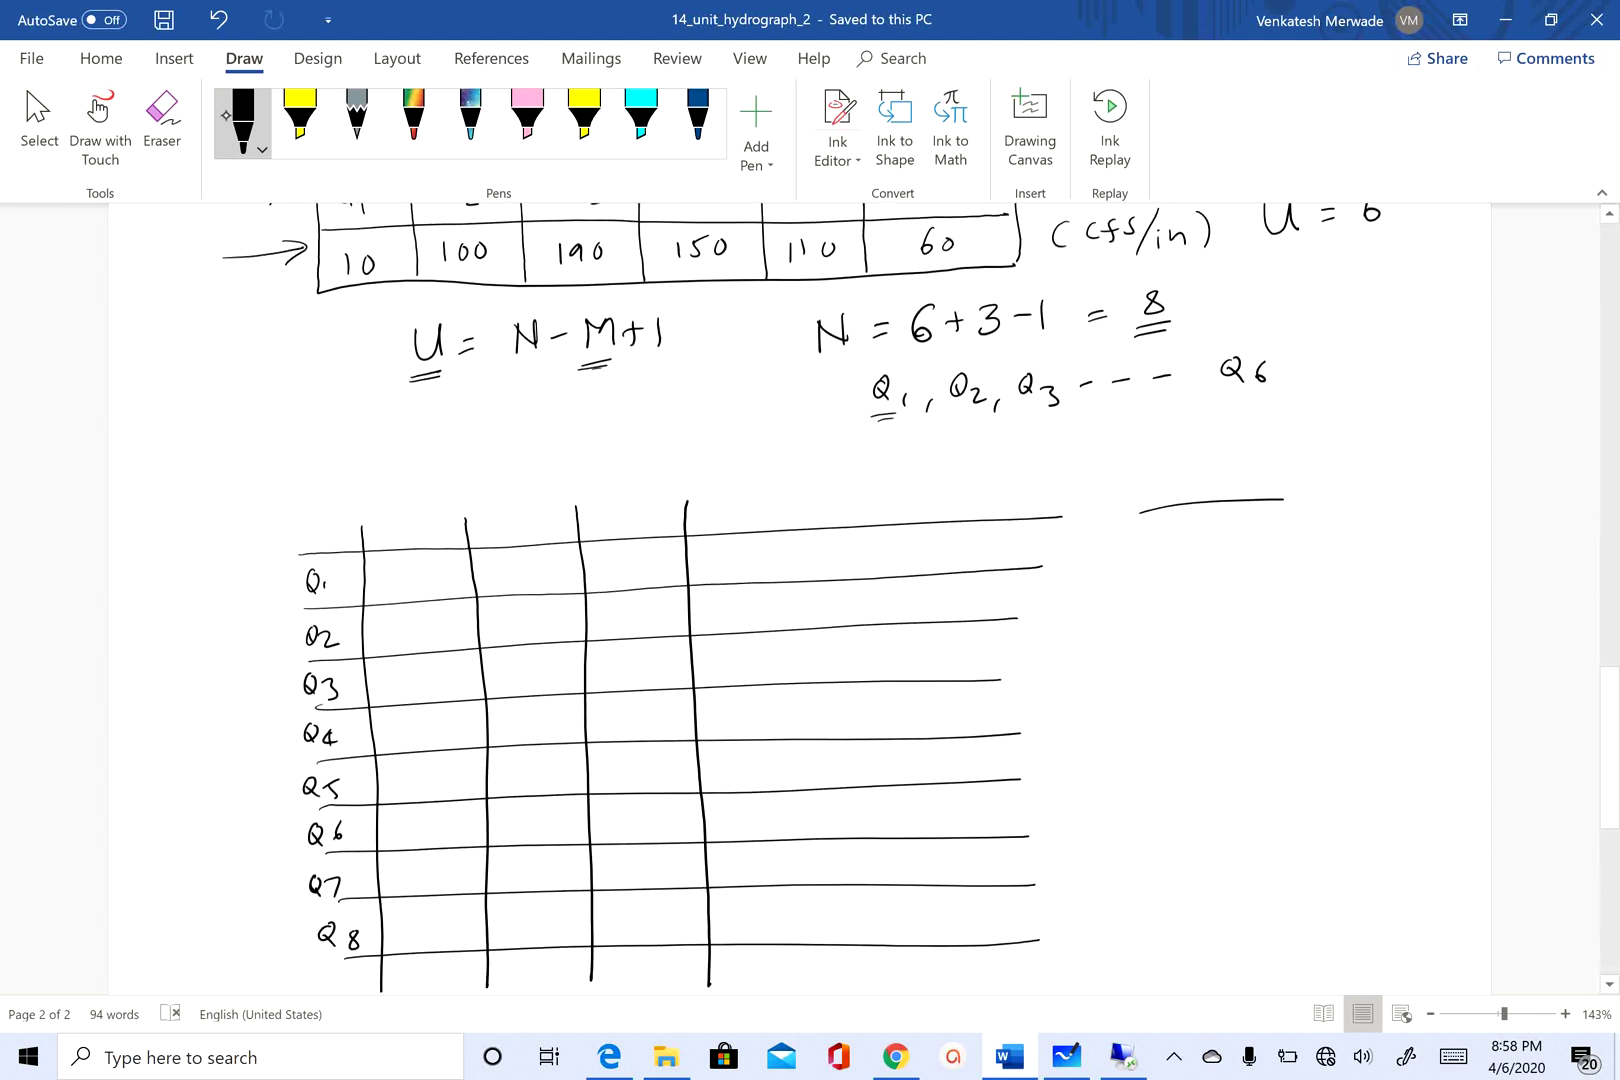
drag(372, 338, 375, 351)
mouse_move(387, 346)
mouse_down()
mouse_move(388, 359)
mouse_move(416, 336)
mouse_move(386, 411)
mouse_up()
drag(382, 386, 422, 397)
drag(421, 385, 424, 412)
mouse_move(429, 398)
mouse_down()
mouse_move(447, 409)
mouse_move(390, 466)
mouse_move(388, 452)
mouse_up()
drag(398, 452, 425, 446)
drag(432, 449, 396, 516)
drag(393, 488, 396, 503)
mouse_move(407, 500)
mouse_down()
mouse_move(408, 514)
mouse_move(437, 491)
mouse_move(458, 504)
mouse_up()
mouse_move(452, 496)
mouse_down()
mouse_move(401, 567)
mouse_move(404, 553)
mouse_up()
mouse_move(412, 555)
mouse_down()
mouse_move(413, 570)
mouse_move(440, 545)
mouse_move(455, 562)
mouse_up()
drag(410, 588, 417, 600)
mouse_move(416, 600)
mouse_down()
mouse_move(447, 590)
mouse_move(460, 609)
mouse_up()
Step: Write P2U1 through P2U6 down the second column in rows Q2 to Q7
drag(494, 383, 497, 398)
drag(503, 398, 520, 412)
mouse_move(521, 380)
mouse_down()
mouse_move(533, 396)
mouse_move(539, 380)
mouse_up()
mouse_move(545, 388)
mouse_down()
mouse_move(499, 457)
mouse_move(511, 442)
mouse_up()
mouse_move(507, 455)
mouse_down()
mouse_move(520, 465)
mouse_move(542, 432)
mouse_up()
mouse_move(546, 440)
mouse_down()
mouse_move(563, 456)
mouse_move(507, 511)
mouse_up()
drag(504, 485, 526, 514)
mouse_move(535, 480)
mouse_down()
mouse_move(545, 499)
mouse_move(548, 482)
mouse_up()
mouse_move(550, 486)
mouse_down()
mouse_move(563, 508)
mouse_move(507, 555)
mouse_move(518, 541)
mouse_up()
drag(514, 546, 525, 562)
mouse_move(533, 533)
mouse_down()
mouse_move(548, 551)
mouse_move(555, 538)
mouse_up()
mouse_move(556, 543)
mouse_down()
mouse_move(566, 558)
mouse_move(513, 604)
mouse_move(521, 592)
mouse_up()
drag(517, 597, 548, 603)
mouse_move(548, 603)
mouse_down()
mouse_move(553, 587)
mouse_move(563, 607)
mouse_move(513, 652)
mouse_up()
drag(511, 623, 533, 657)
mouse_move(540, 630)
mouse_down()
mouse_move(546, 646)
mouse_move(556, 626)
mouse_up()
mouse_move(572, 630)
mouse_down()
mouse_move(567, 655)
mouse_move(575, 643)
mouse_up()
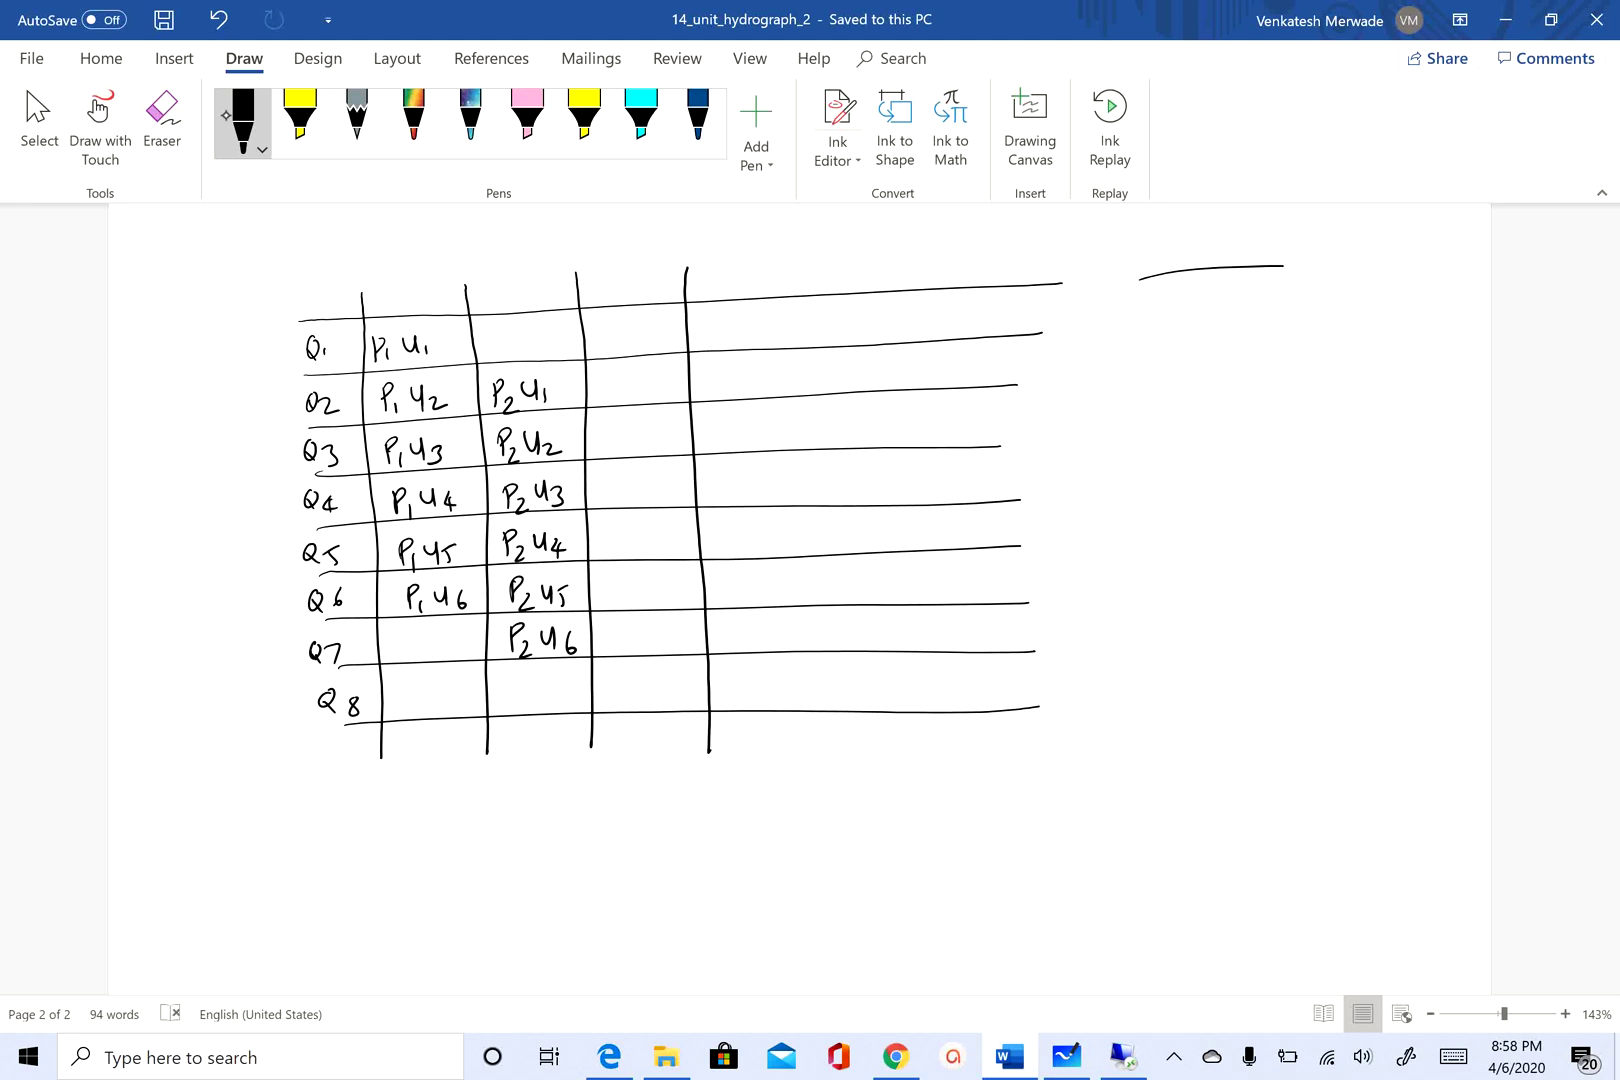
Step: Write P3U1 through P3U6 down the third column in rows Q3 to Q8
mouse_move(601, 428)
mouse_down()
mouse_move(613, 466)
mouse_move(646, 445)
mouse_move(607, 508)
mouse_move(608, 495)
mouse_up()
drag(616, 493, 618, 514)
mouse_move(637, 480)
mouse_down()
mouse_move(667, 503)
mouse_move(607, 559)
mouse_up()
mouse_move(603, 532)
mouse_down()
mouse_move(620, 576)
mouse_move(652, 543)
mouse_up()
mouse_move(657, 541)
mouse_down()
mouse_move(610, 612)
mouse_move(622, 596)
mouse_up()
mouse_move(618, 598)
mouse_down()
mouse_move(624, 618)
mouse_move(652, 600)
mouse_up()
mouse_move(660, 587)
mouse_down()
mouse_move(670, 609)
mouse_move(616, 657)
mouse_up()
mouse_move(614, 627)
mouse_down()
mouse_move(630, 662)
mouse_move(662, 642)
mouse_up()
drag(669, 636, 618, 711)
mouse_move(617, 675)
mouse_down()
mouse_move(635, 722)
mouse_move(665, 700)
mouse_up()
mouse_move(679, 677)
mouse_down()
mouse_move(674, 705)
mouse_move(670, 690)
mouse_up()
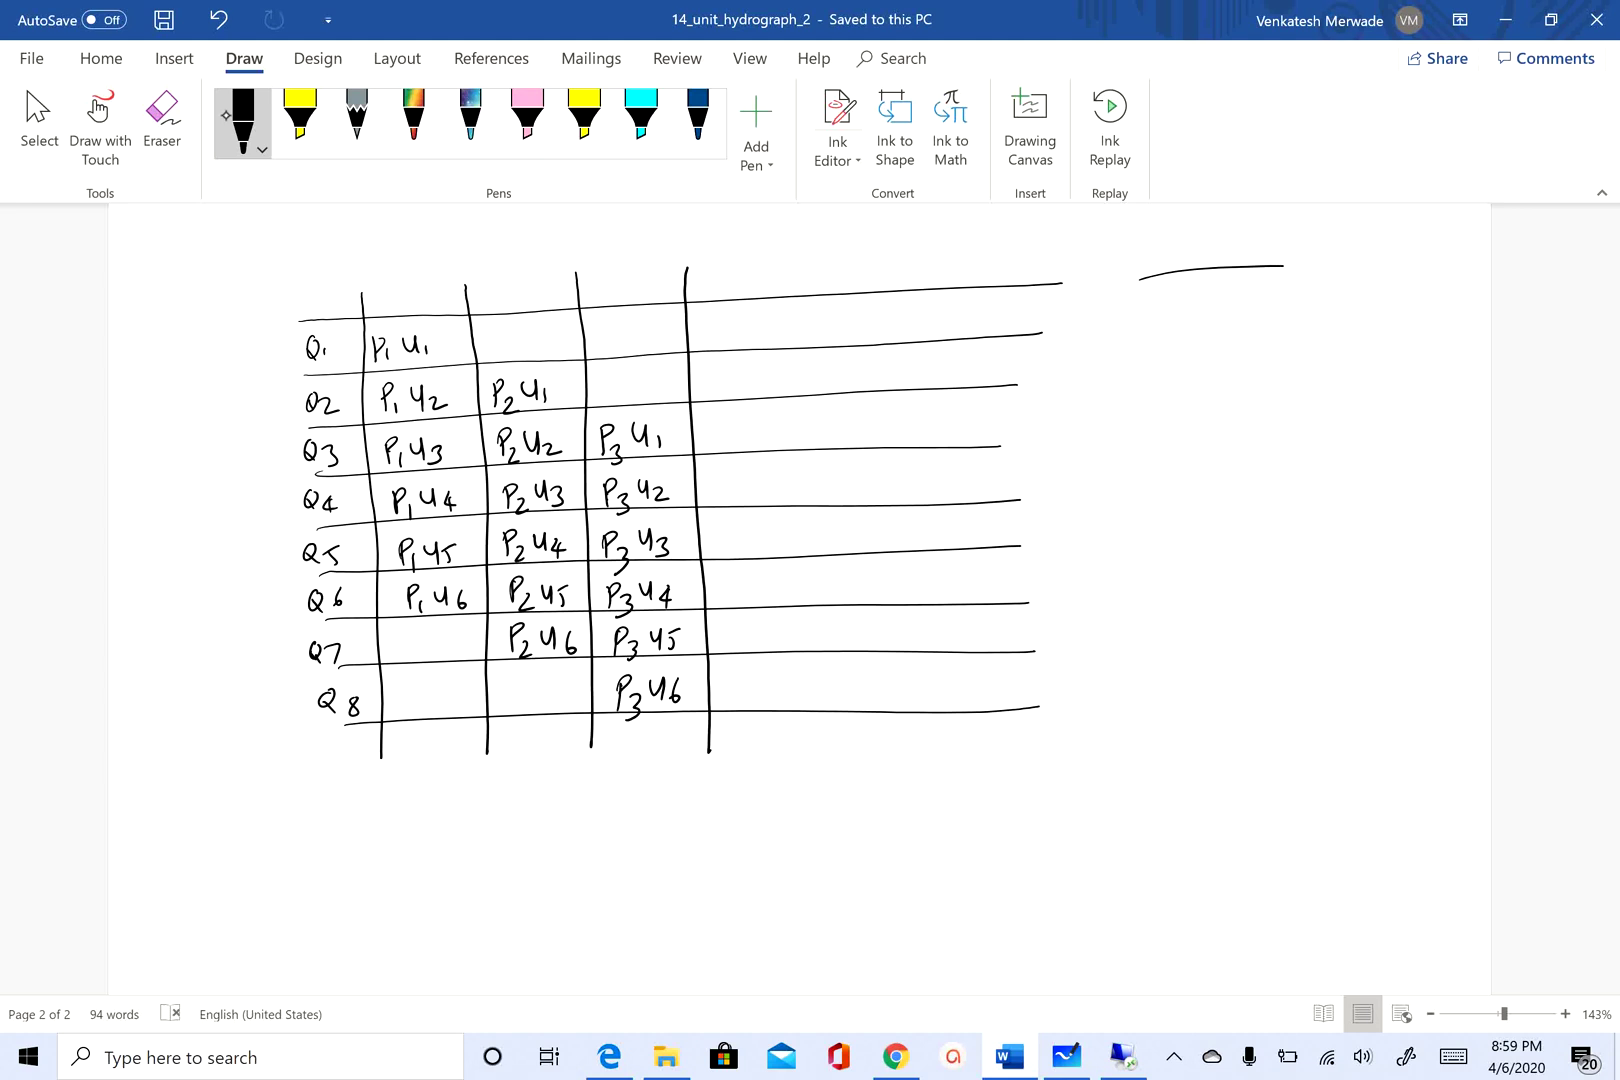
Step: Label a fourth column D·R and draw its column line
drag(708, 262, 709, 290)
mouse_move(709, 262)
mouse_down()
mouse_move(710, 288)
mouse_move(763, 285)
mouse_move(837, 413)
mouse_move(842, 768)
mouse_up()
click(731, 275)
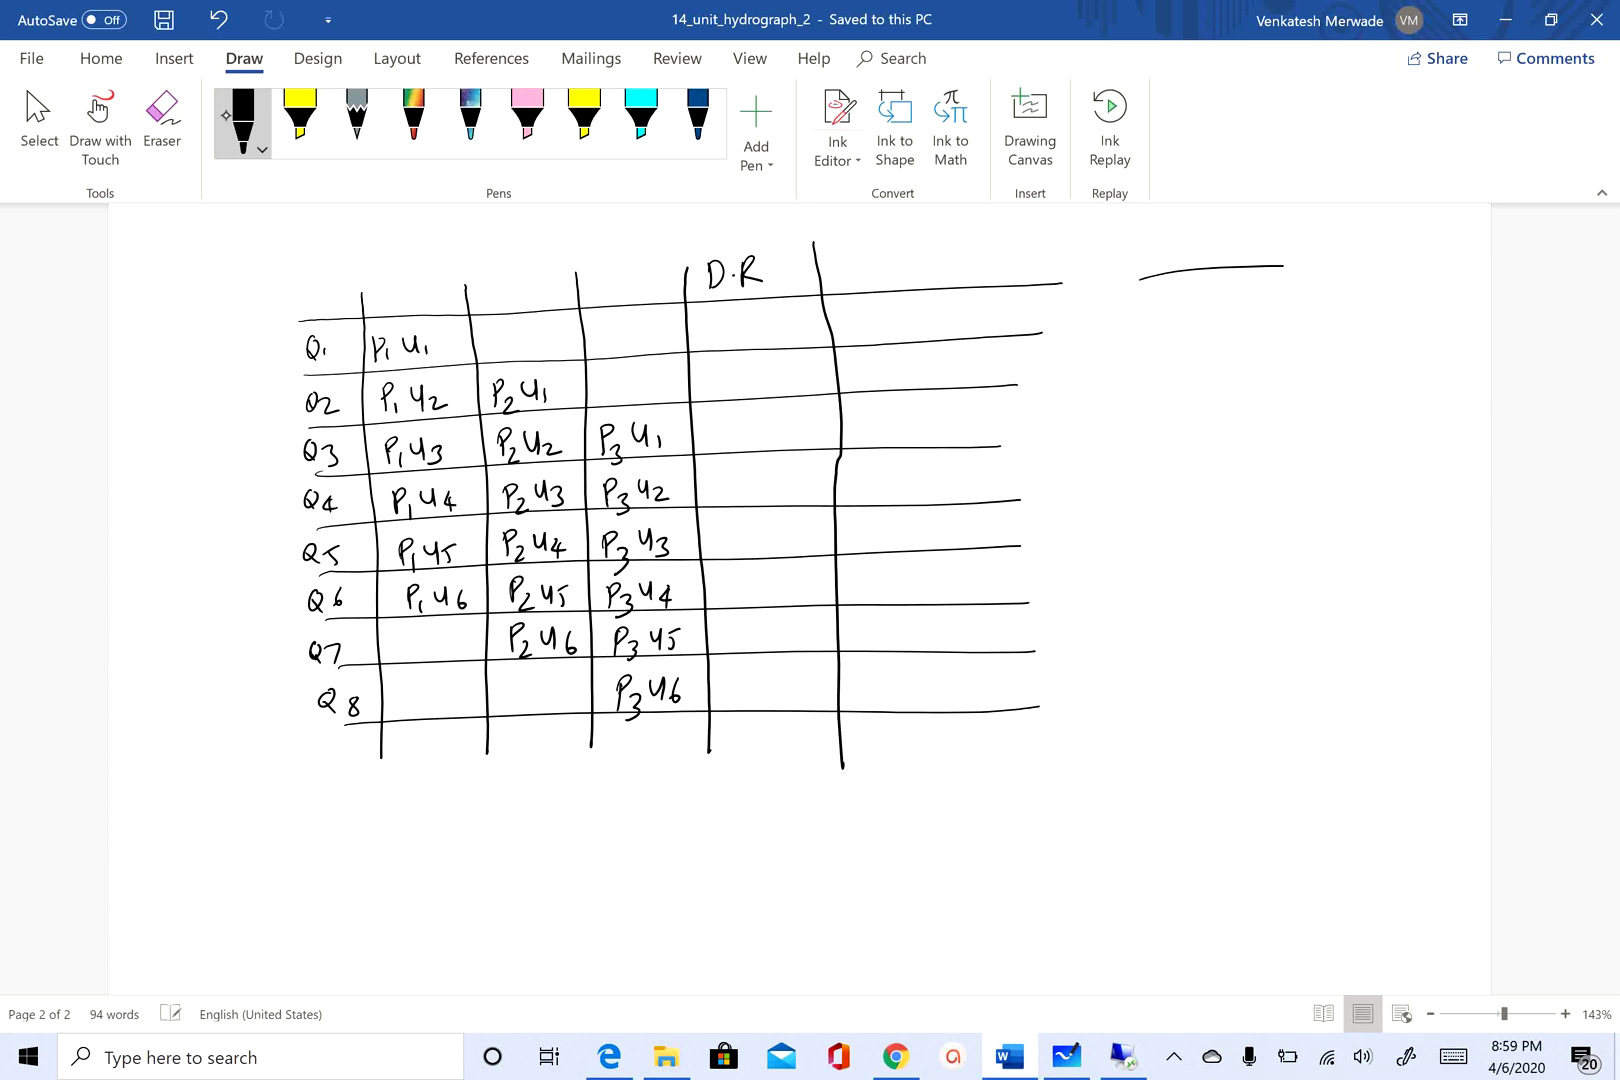
scroll(800, 600, up, 6)
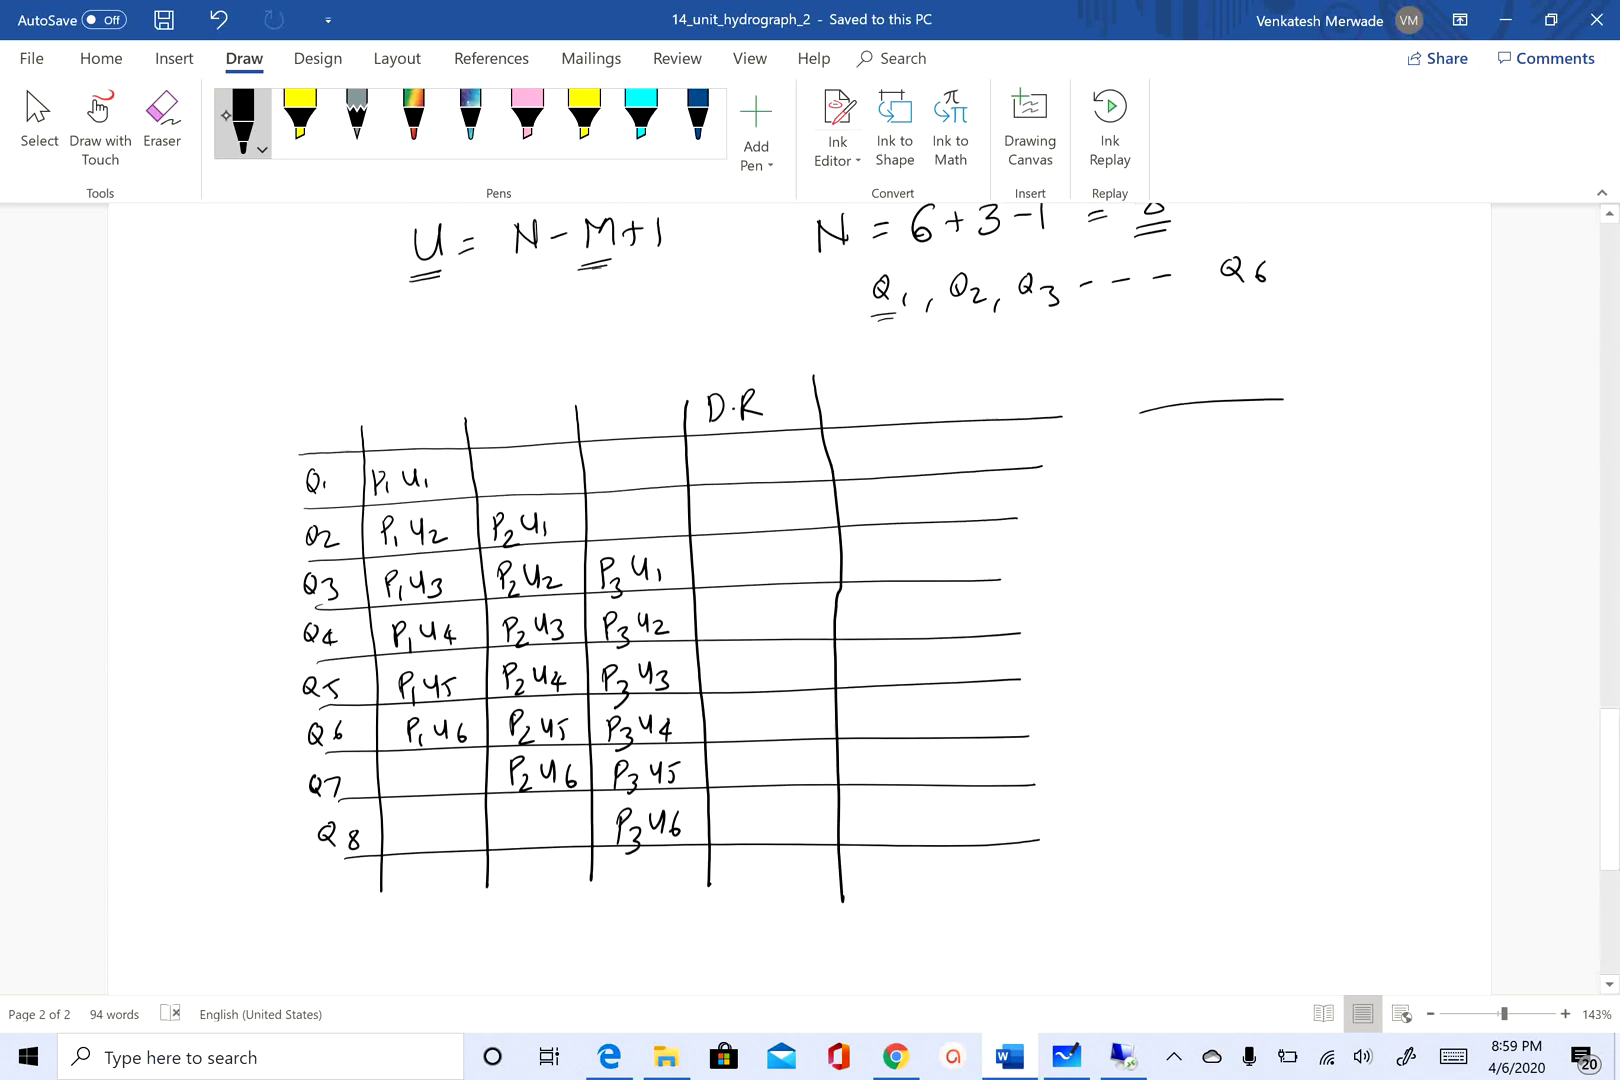
scroll(800, 600, up, 1)
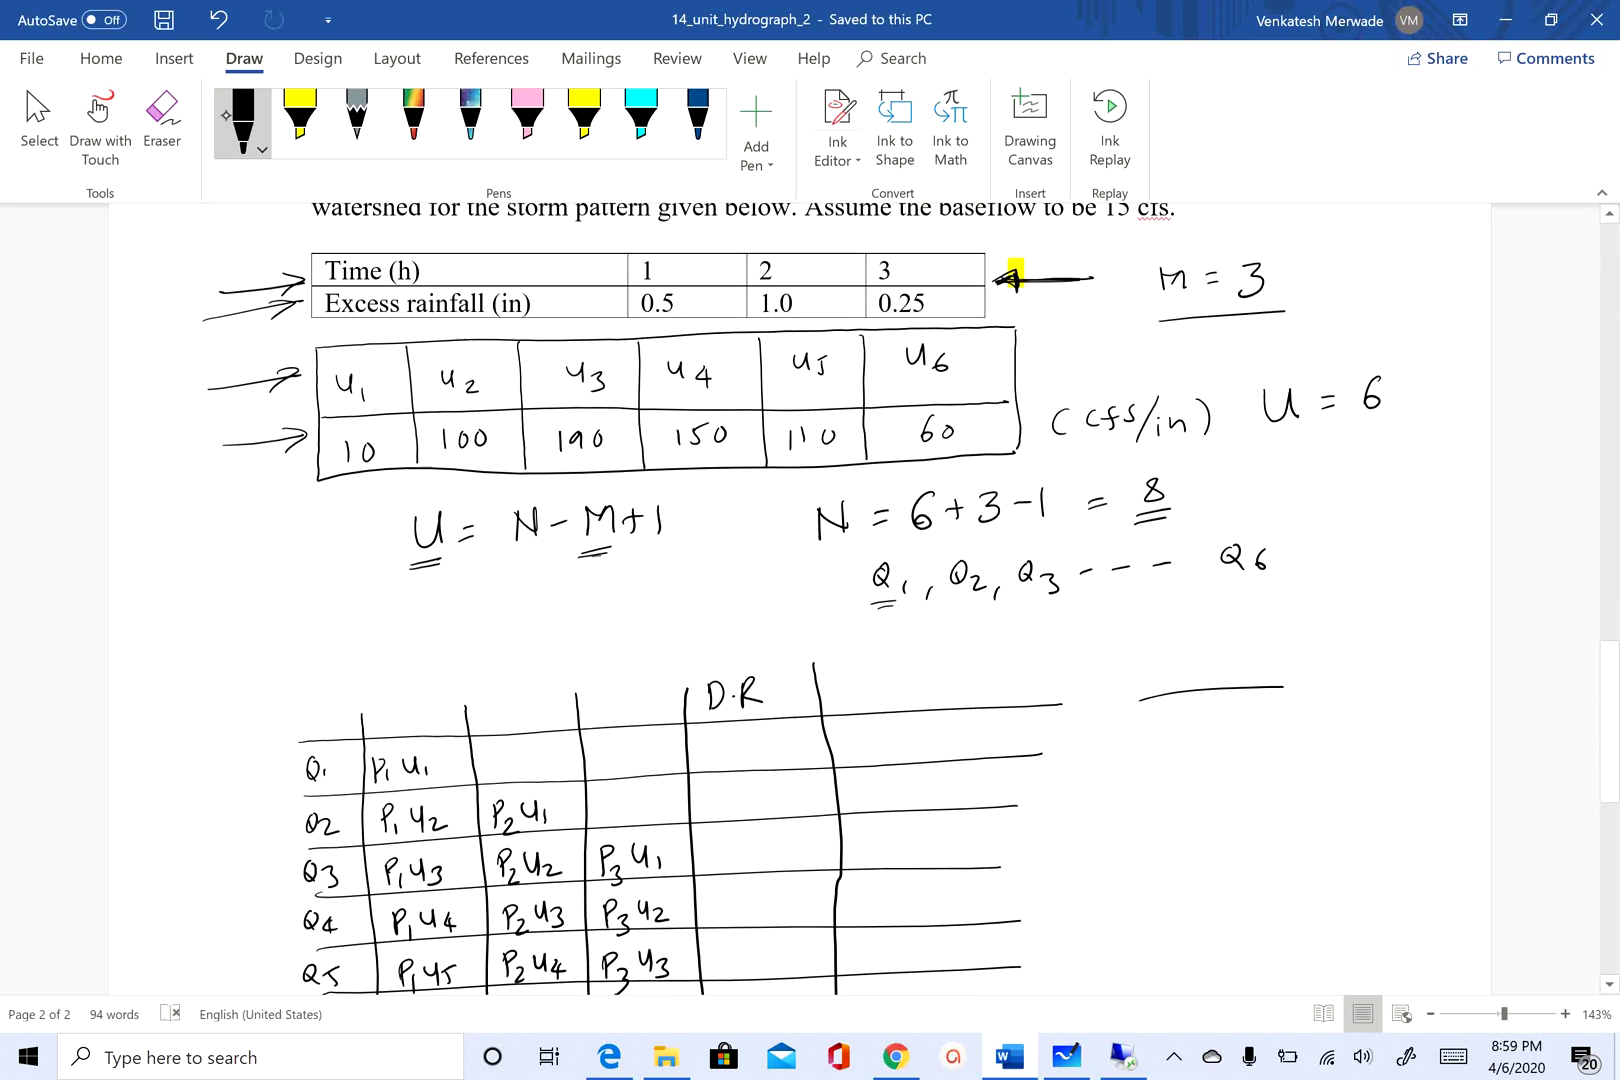
scroll(800, 600, down, 1)
scroll(800, 600, down, 5)
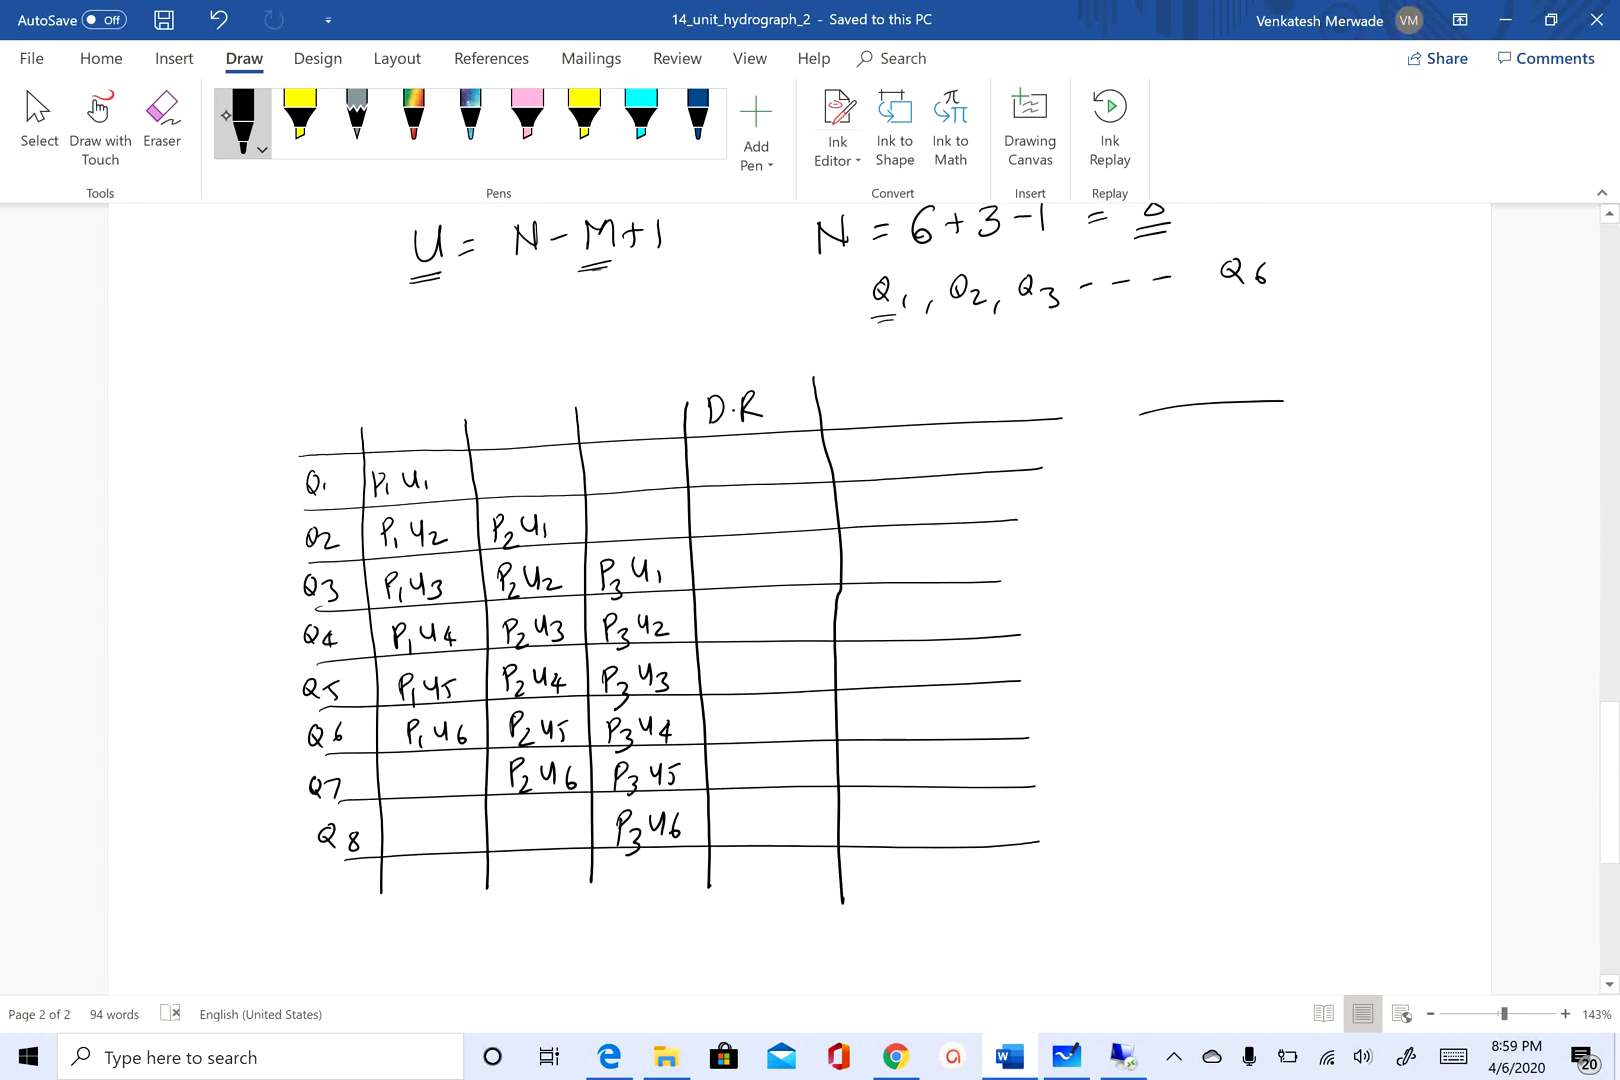
Step: Write rainfall depths 0.5, 1.0 and 0.25 above the first three columns
drag(388, 340, 412, 350)
click(400, 346)
scroll(800, 600, up, 1)
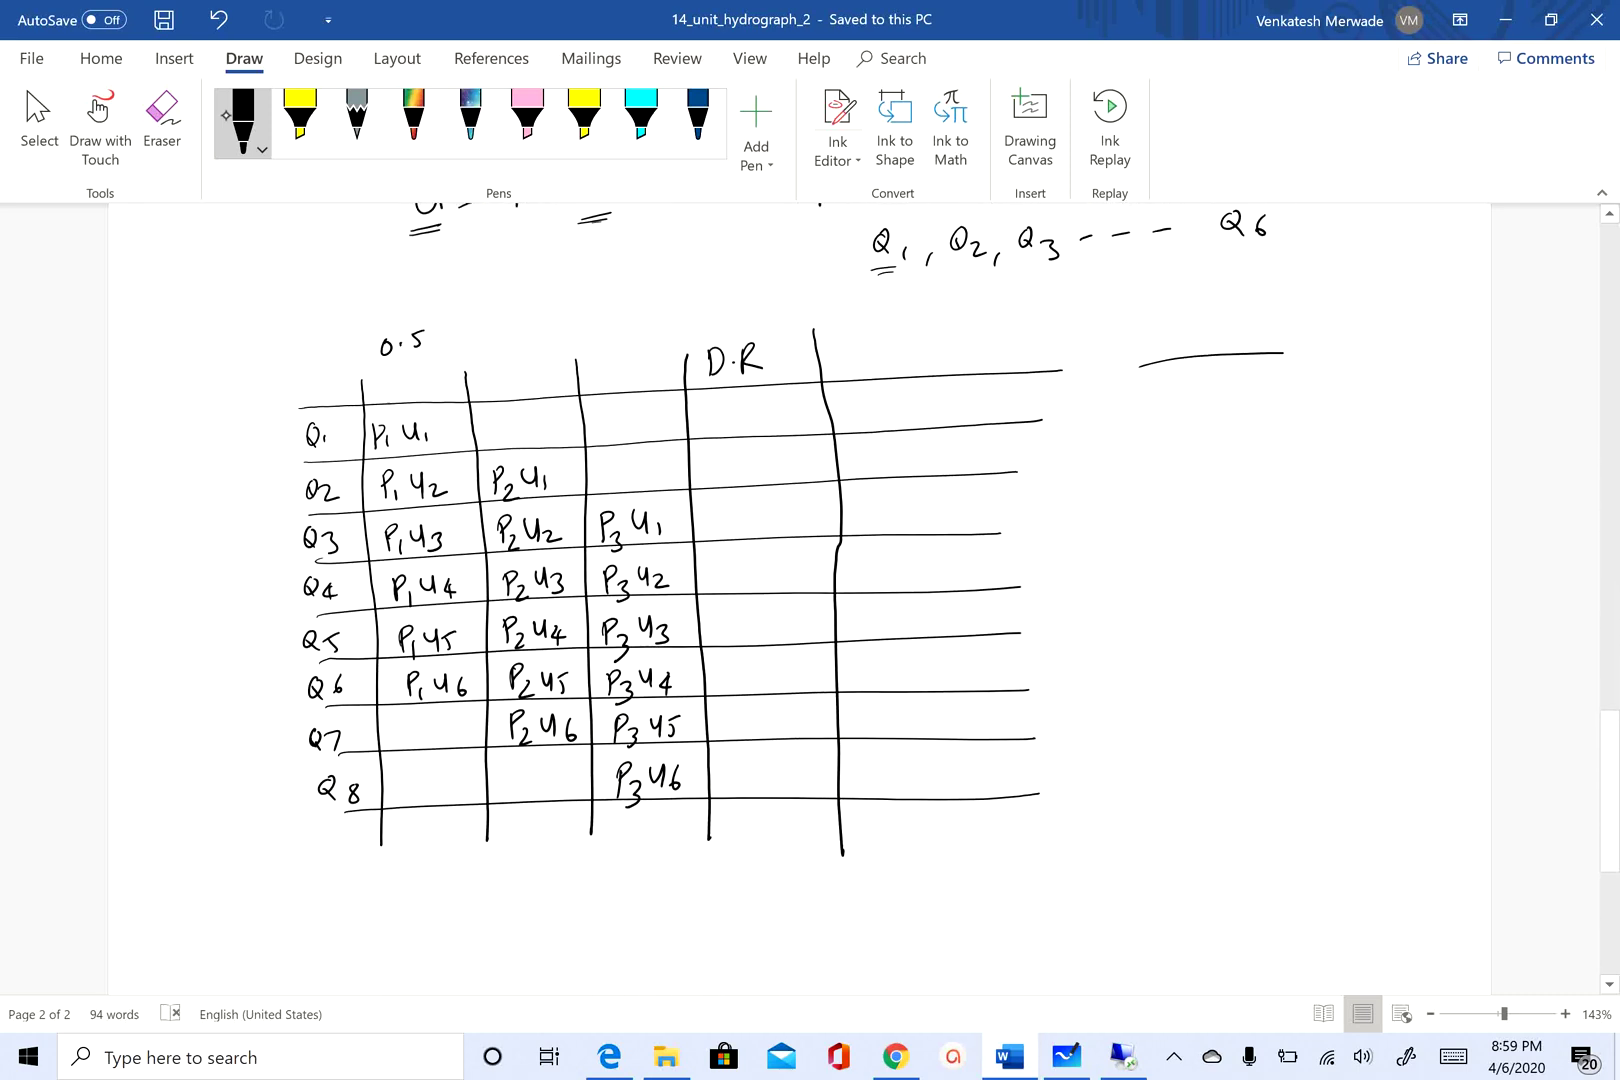
scroll(800, 600, down, 1)
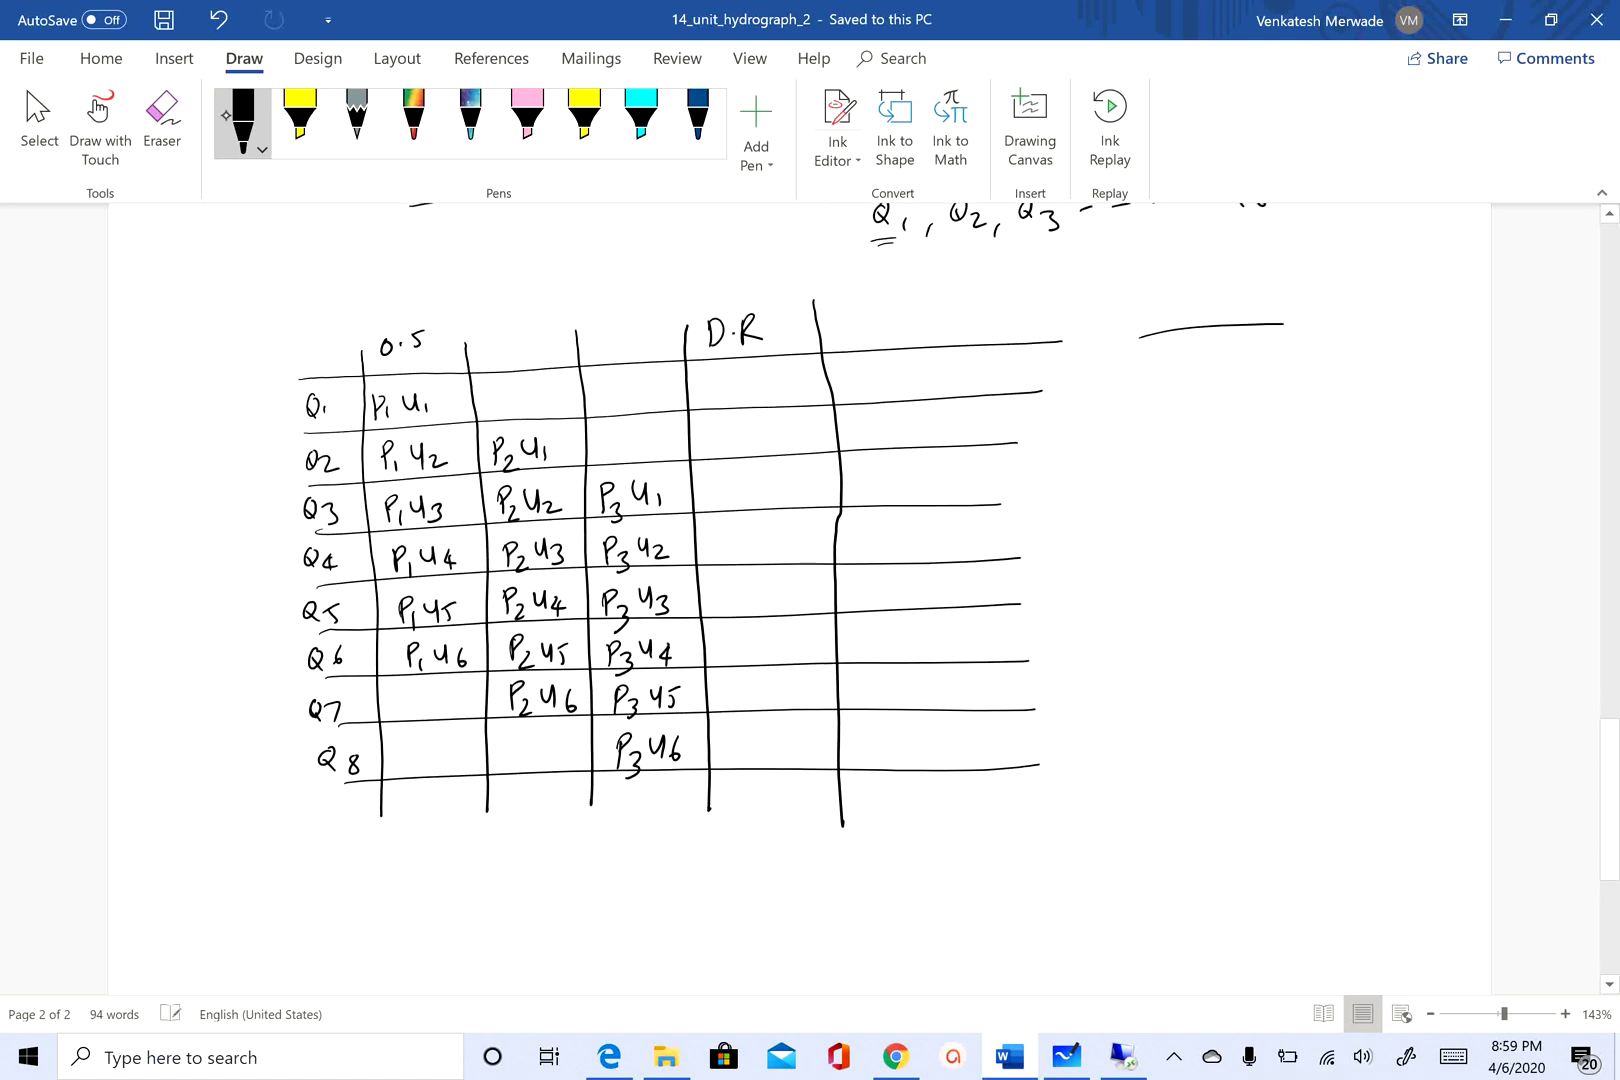
scroll(800, 600, up, 6)
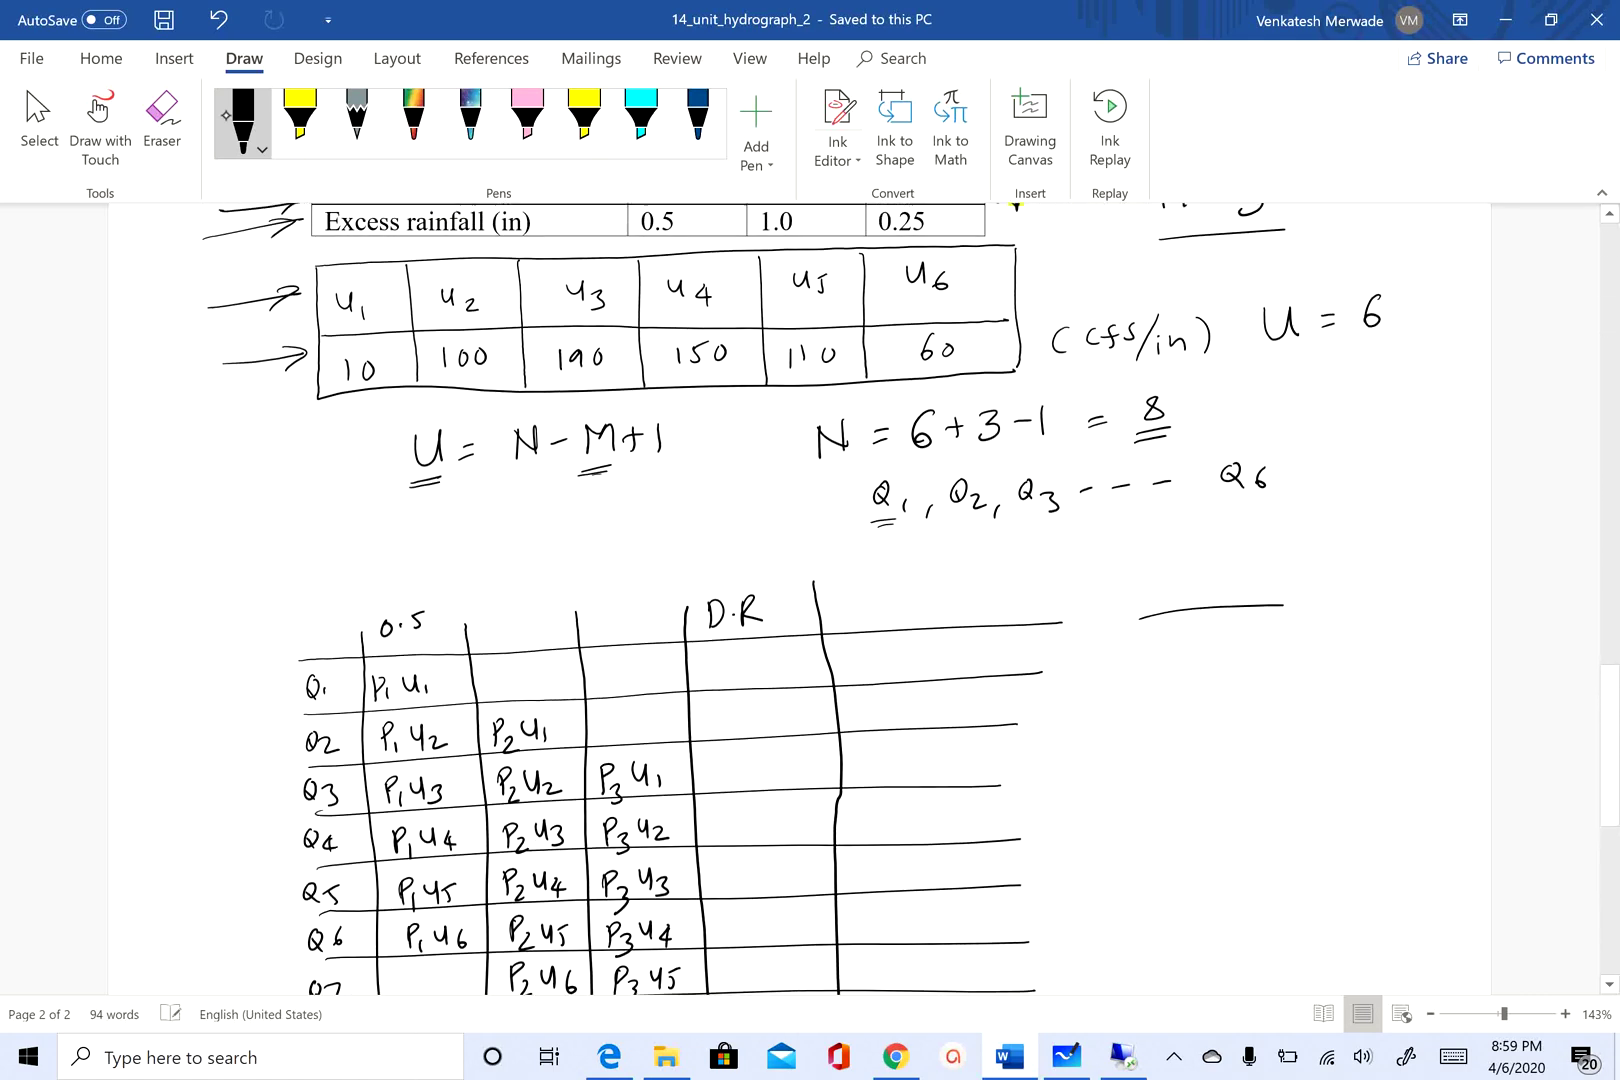
scroll(800, 600, down, 6)
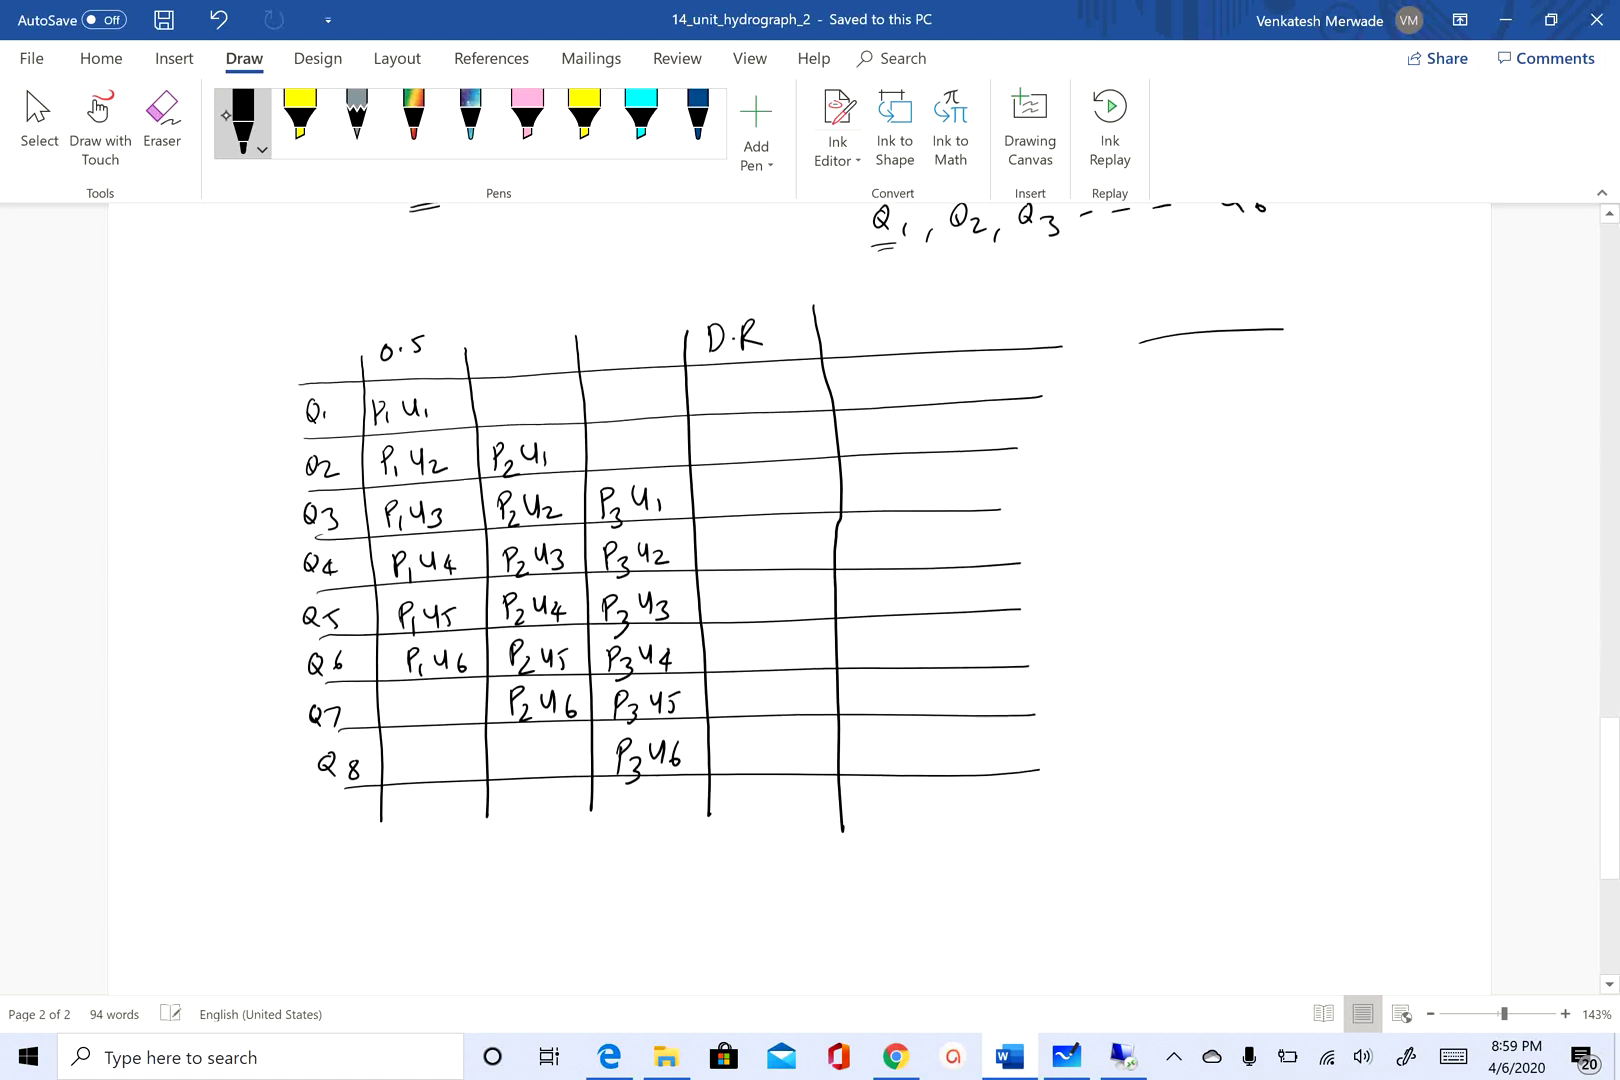
click(514, 352)
mouse_move(501, 346)
mouse_down()
mouse_move(502, 366)
mouse_move(532, 347)
mouse_move(643, 346)
mouse_up()
drag(650, 324, 646, 344)
drag(650, 324, 660, 322)
Step: Write 5 as the Q1 direct runoff and add cfs to the D·R heading
scroll(790, 590, up, 3)
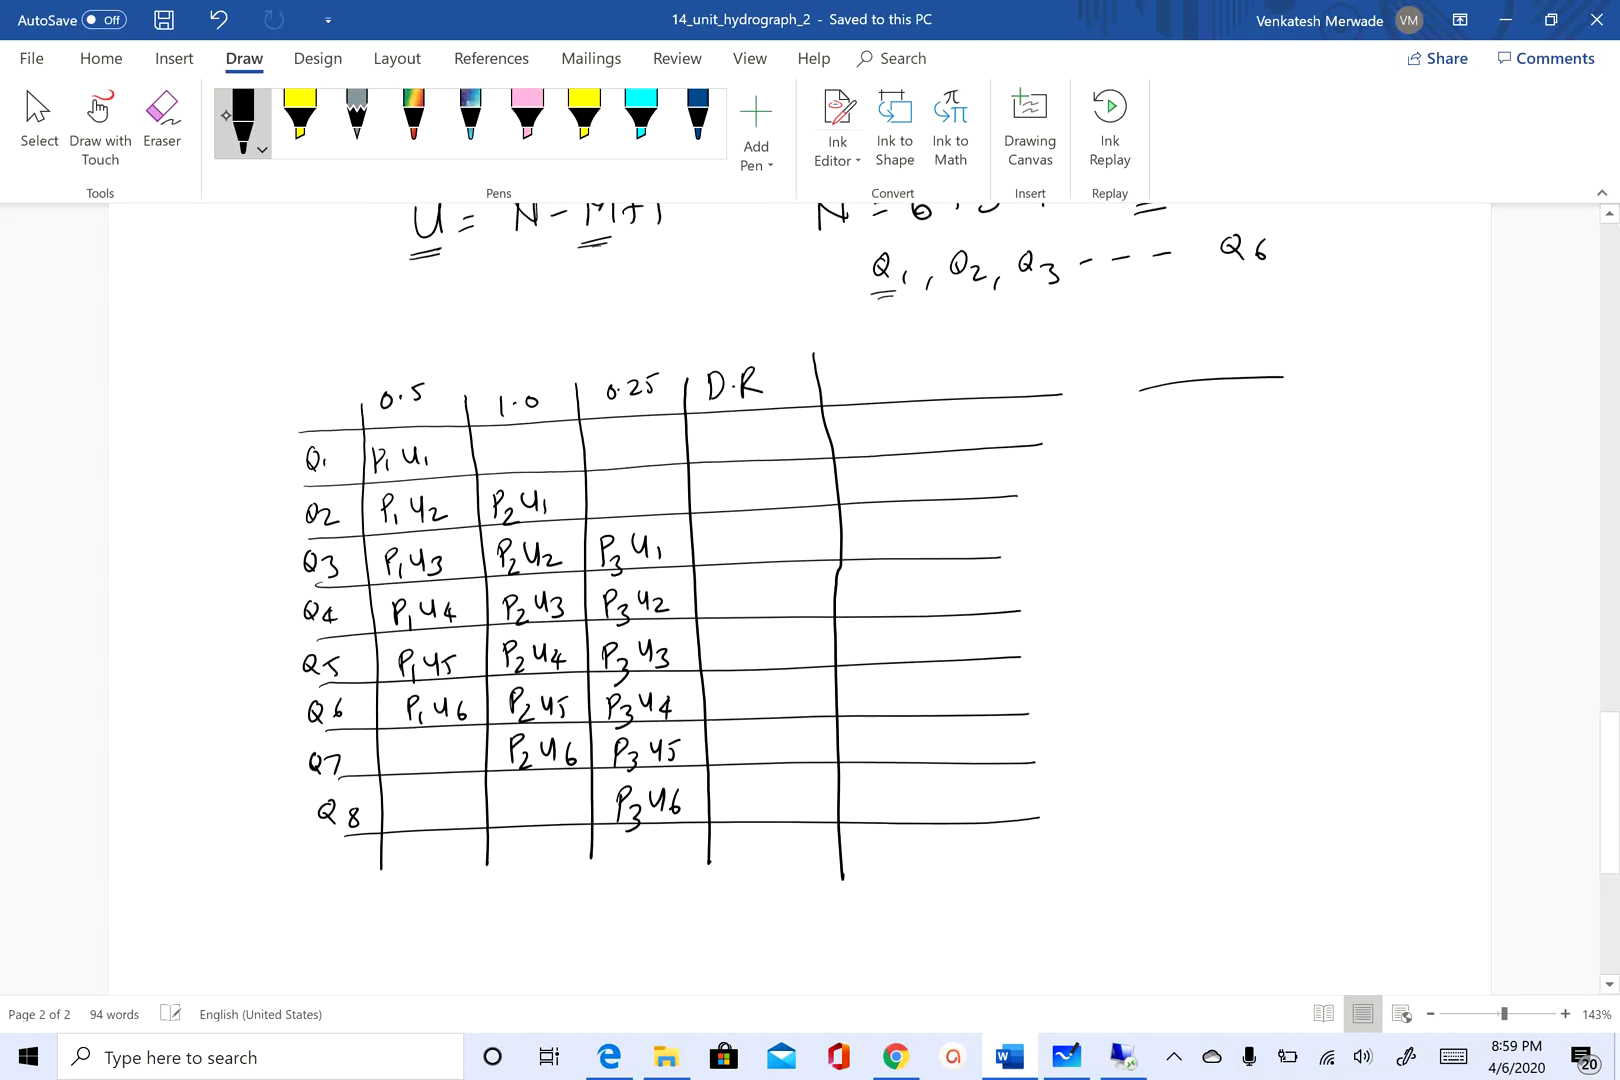
scroll(790, 590, up, 1)
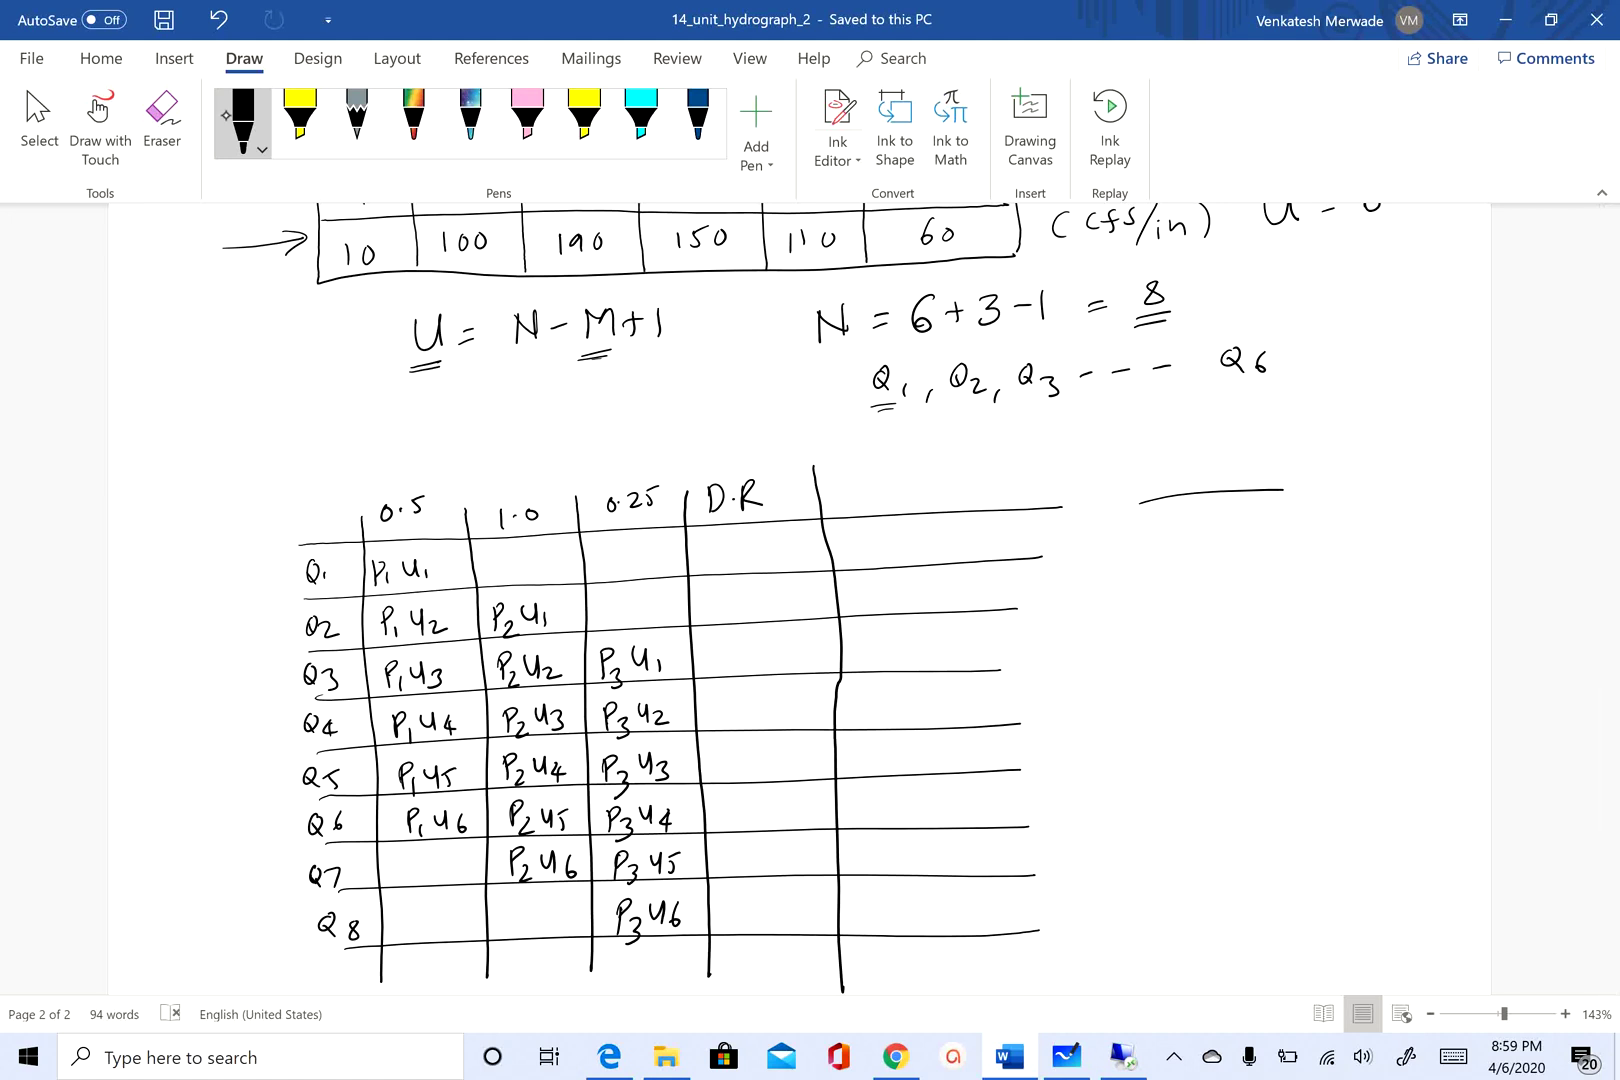
drag(731, 540, 722, 557)
drag(774, 485, 770, 502)
mouse_move(786, 482)
mouse_down()
mouse_move(781, 501)
mouse_move(794, 497)
mouse_move(770, 510)
mouse_move(812, 507)
mouse_move(759, 551)
mouse_move(772, 542)
mouse_up()
Step: Make Q1's direct runoff read 5.0 and redraw the vertical line before the D·R column
click(751, 551)
scroll(800, 600, up, 1)
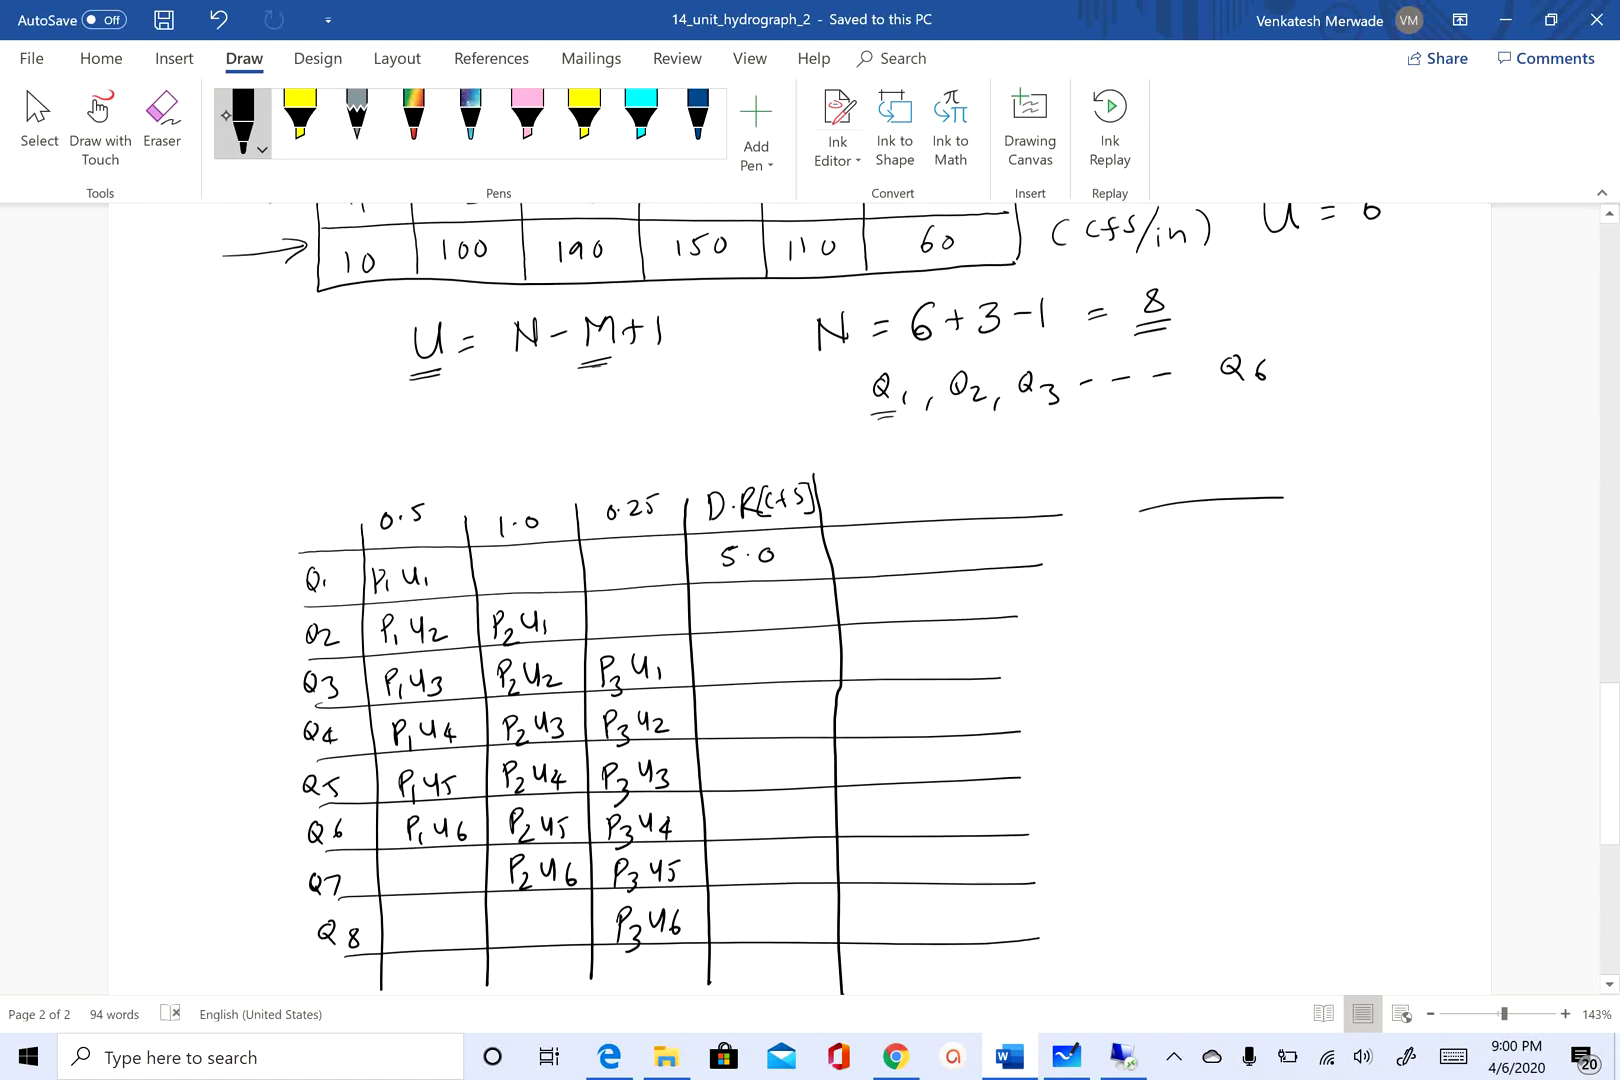
scroll(800, 600, down, 1)
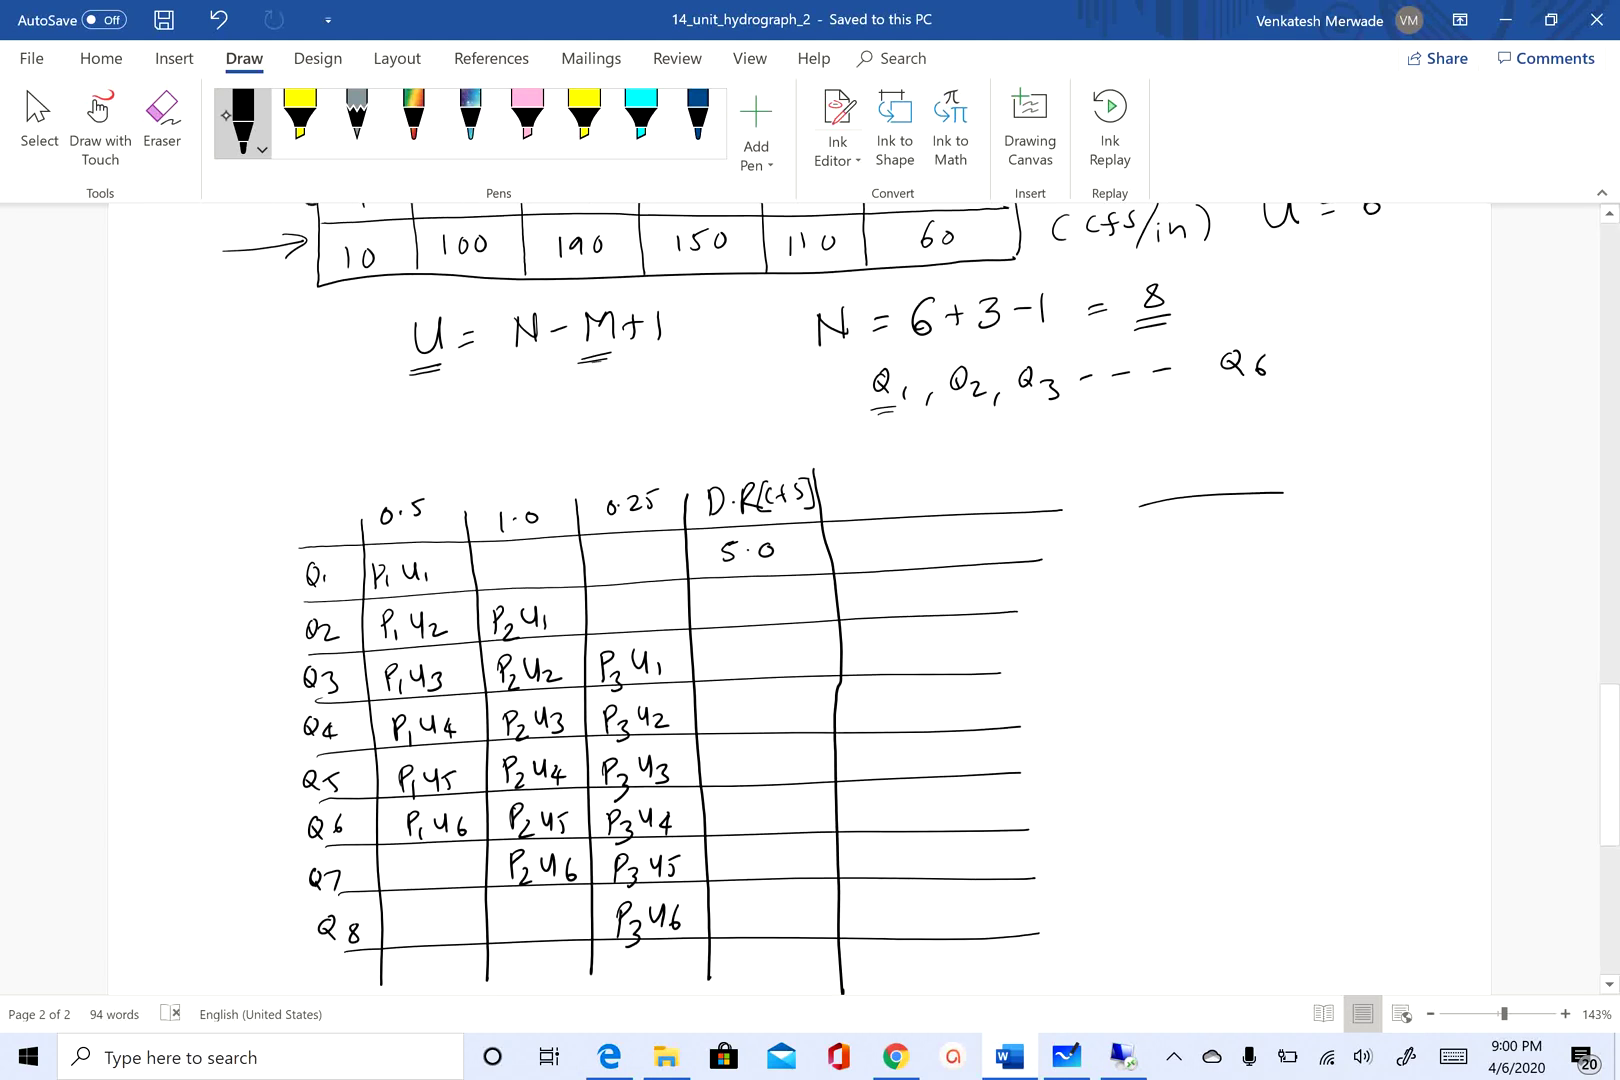
key(ctrl+z)
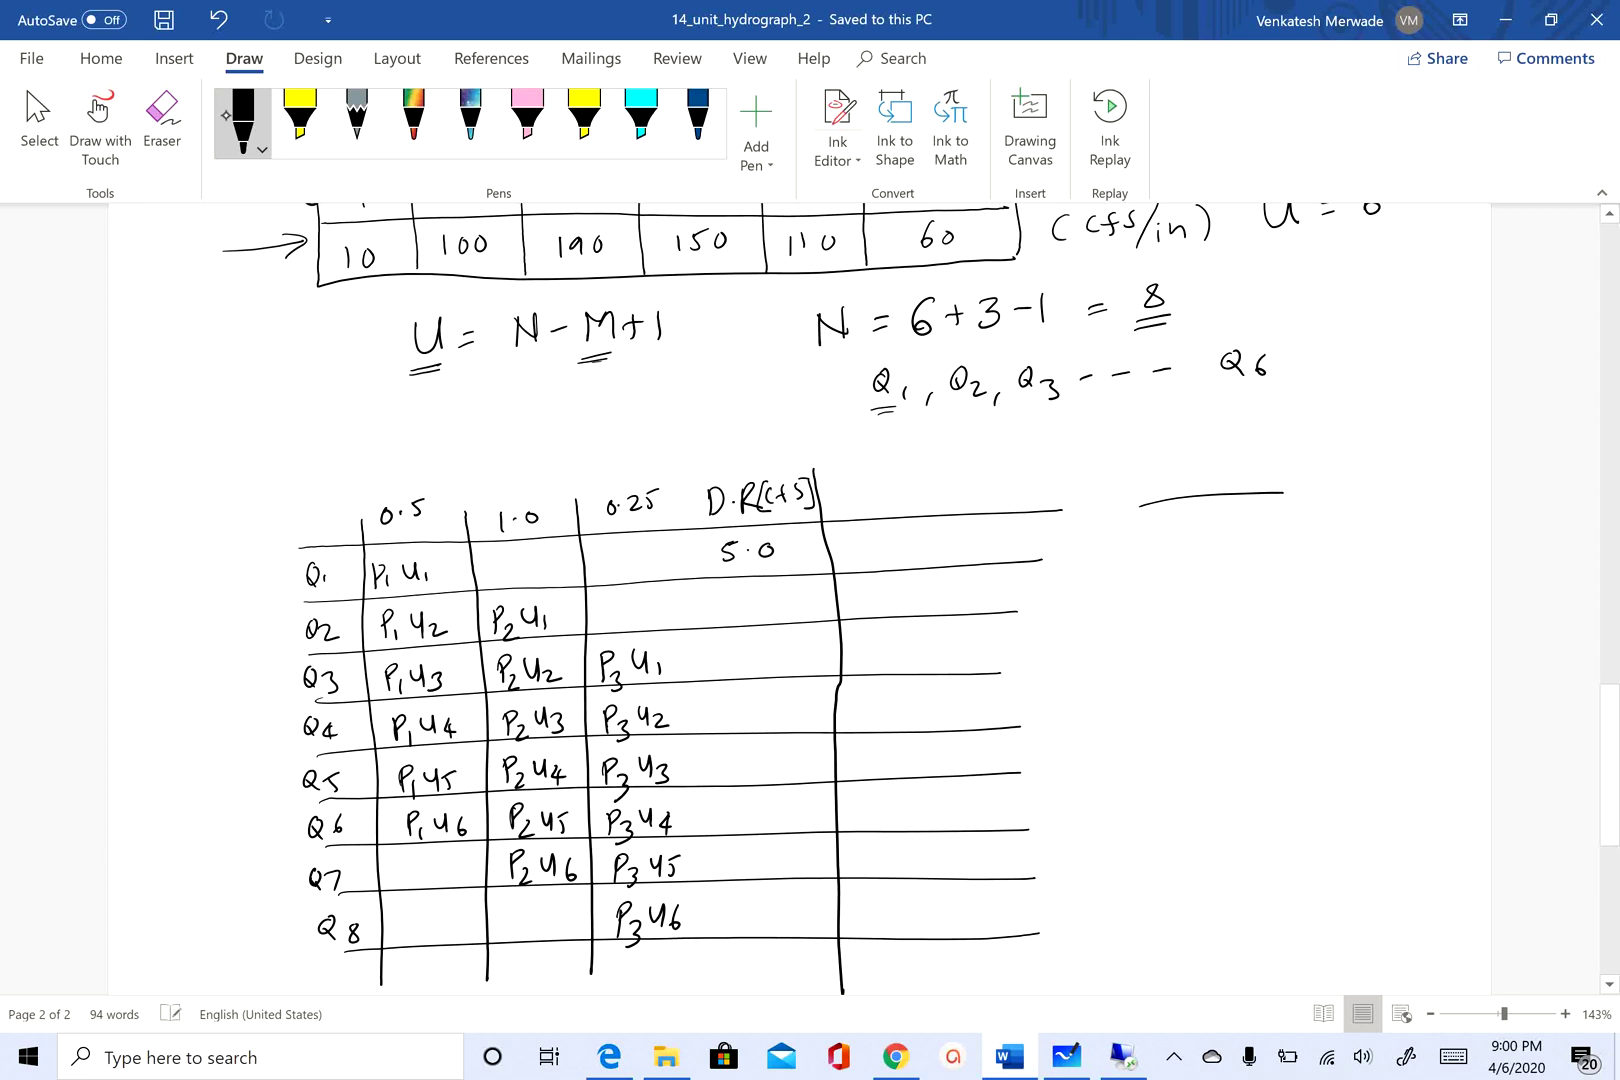
drag(680, 485, 708, 965)
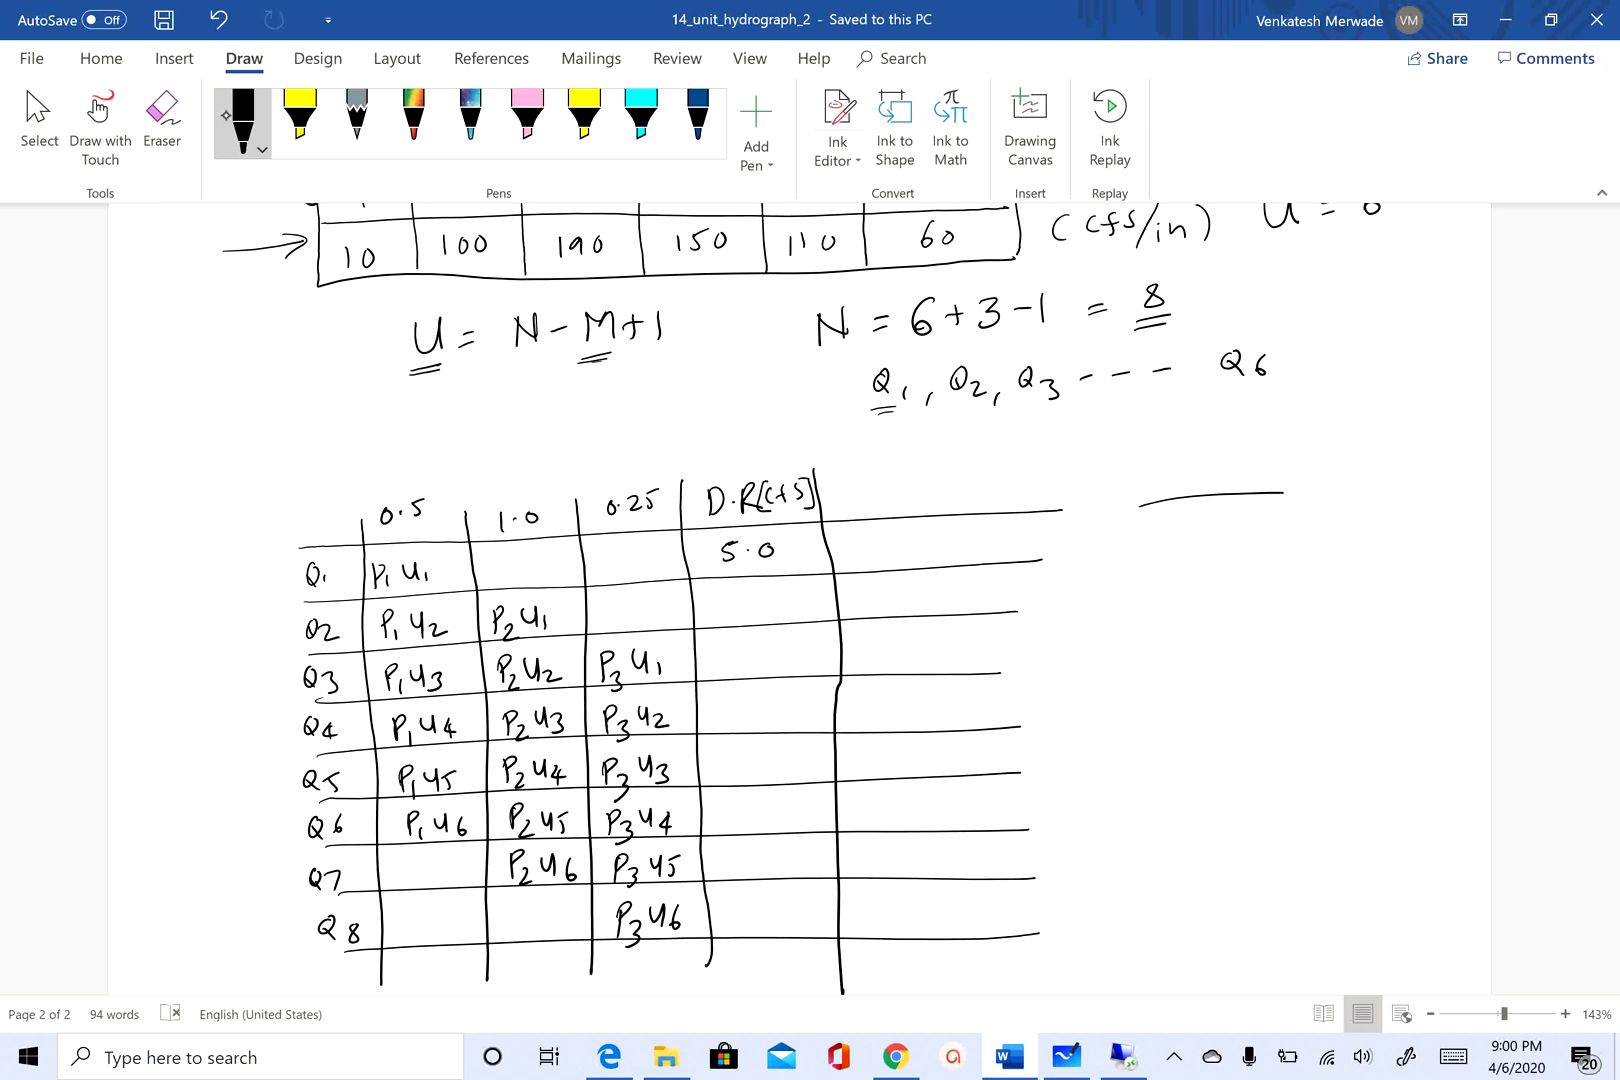
Step: Ink 50+10 and the resulting 60 in the Q2 row's D·R cell
mouse_move(608, 601)
mouse_down()
mouse_move(598, 617)
mouse_move(637, 608)
mouse_up()
drag(629, 602, 649, 613)
drag(662, 602, 761, 594)
scroll(800, 600, up, 1)
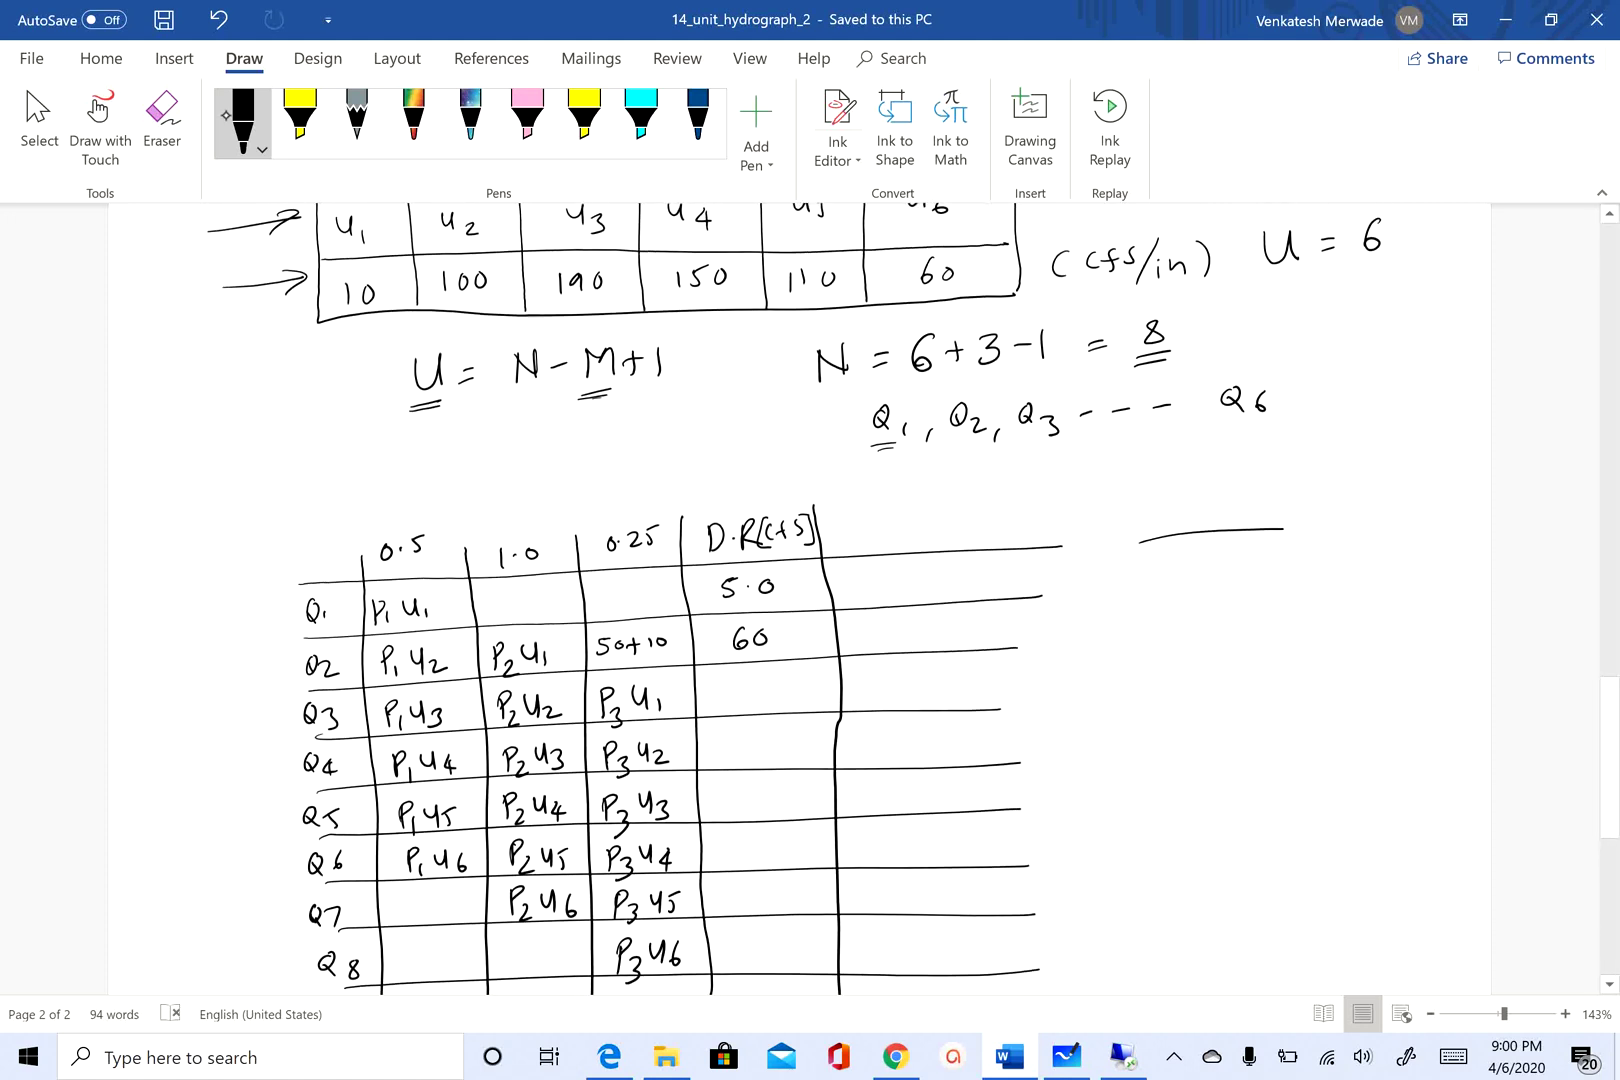
scroll(800, 600, down, 1)
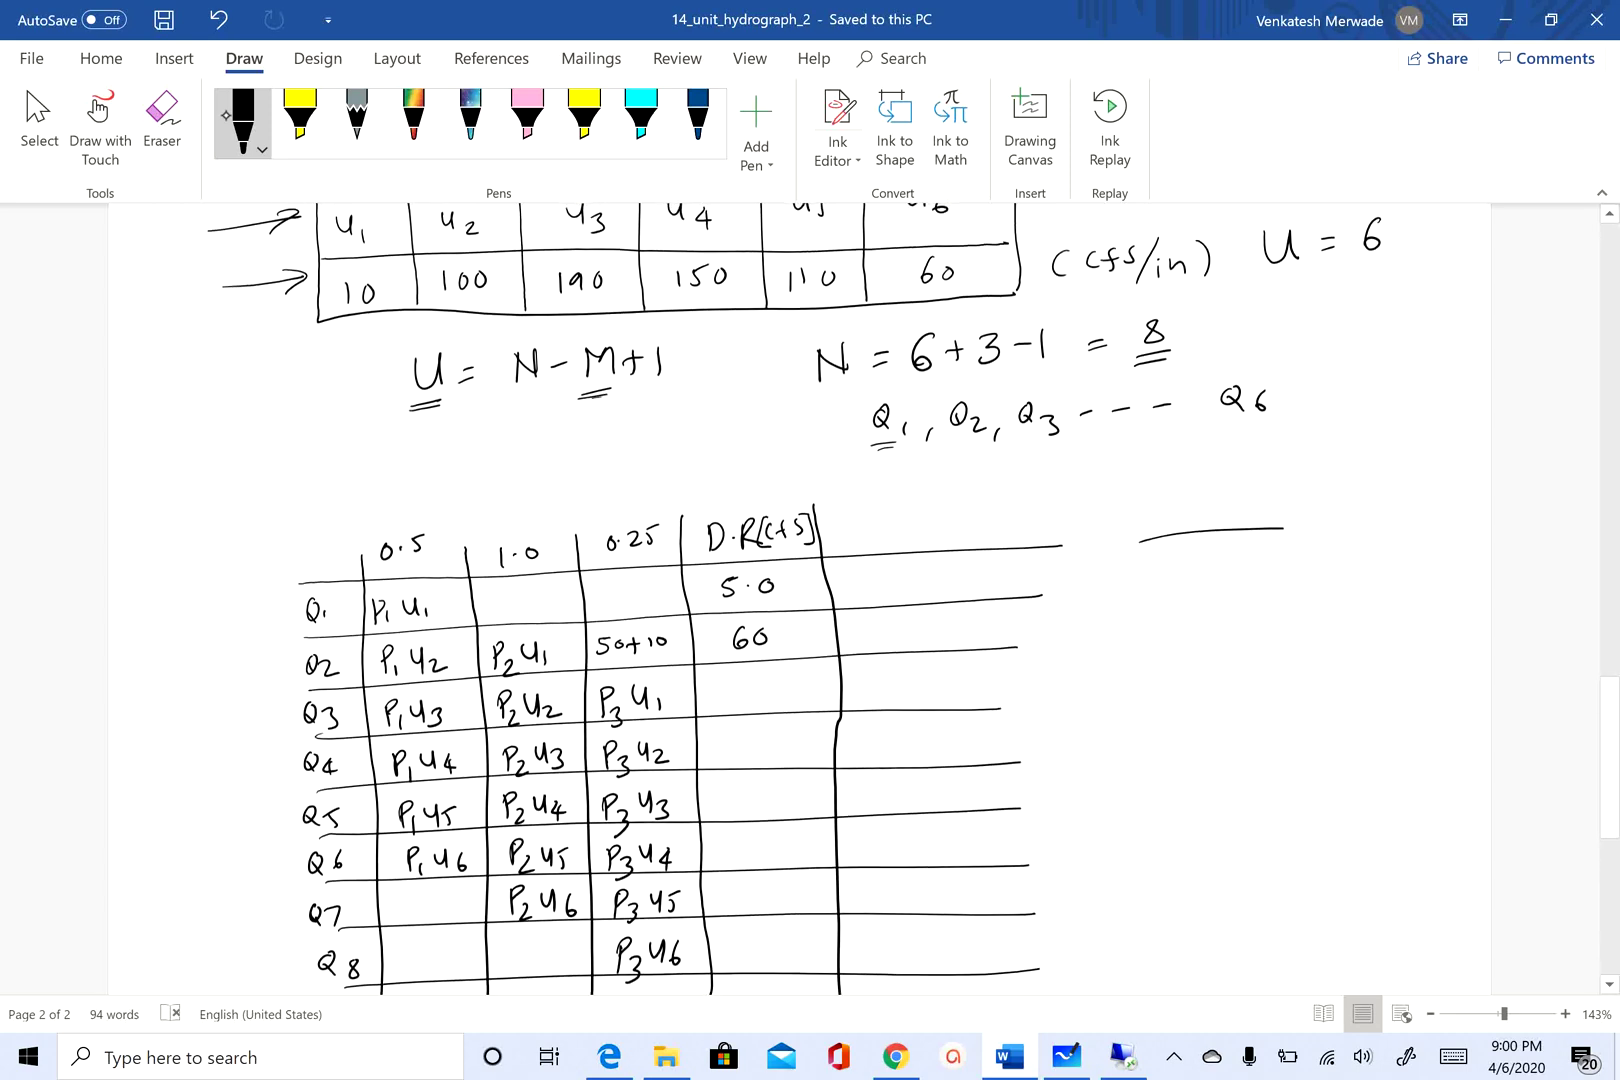
scroll(800, 600, down, 1)
scroll(800, 600, down, 1)
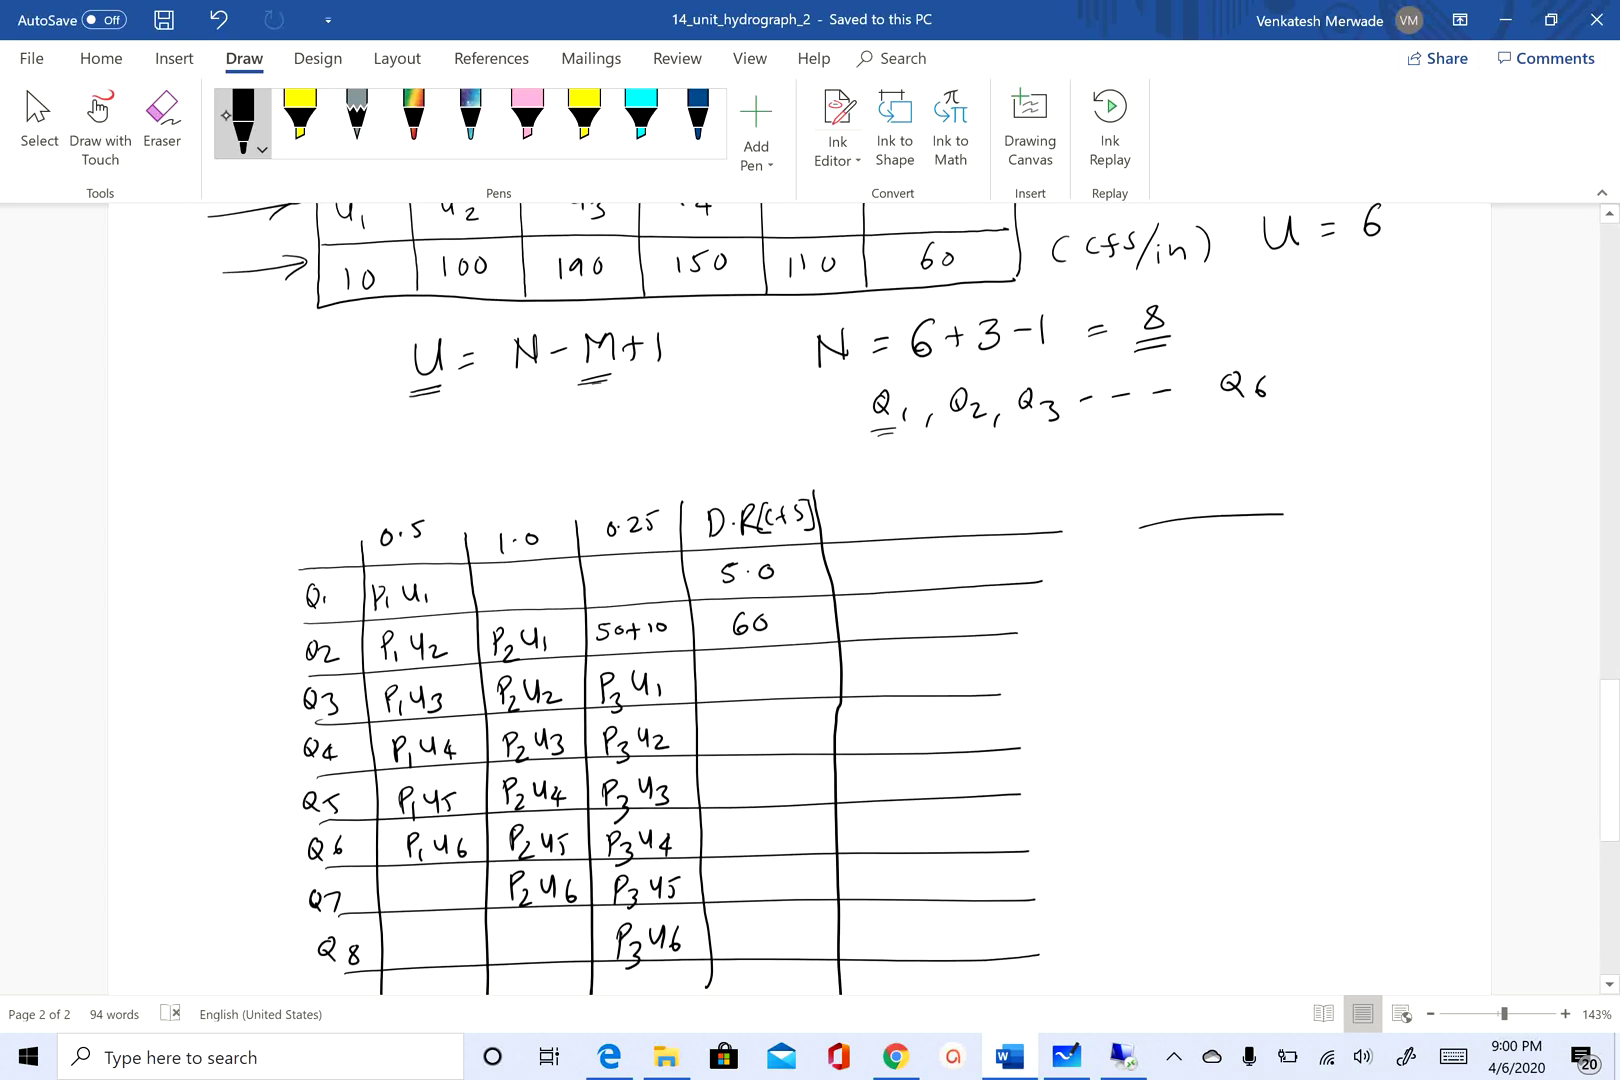
Step: Start the Q3 side sum beside the table with 95 + 100
scroll(800, 600, down, 1)
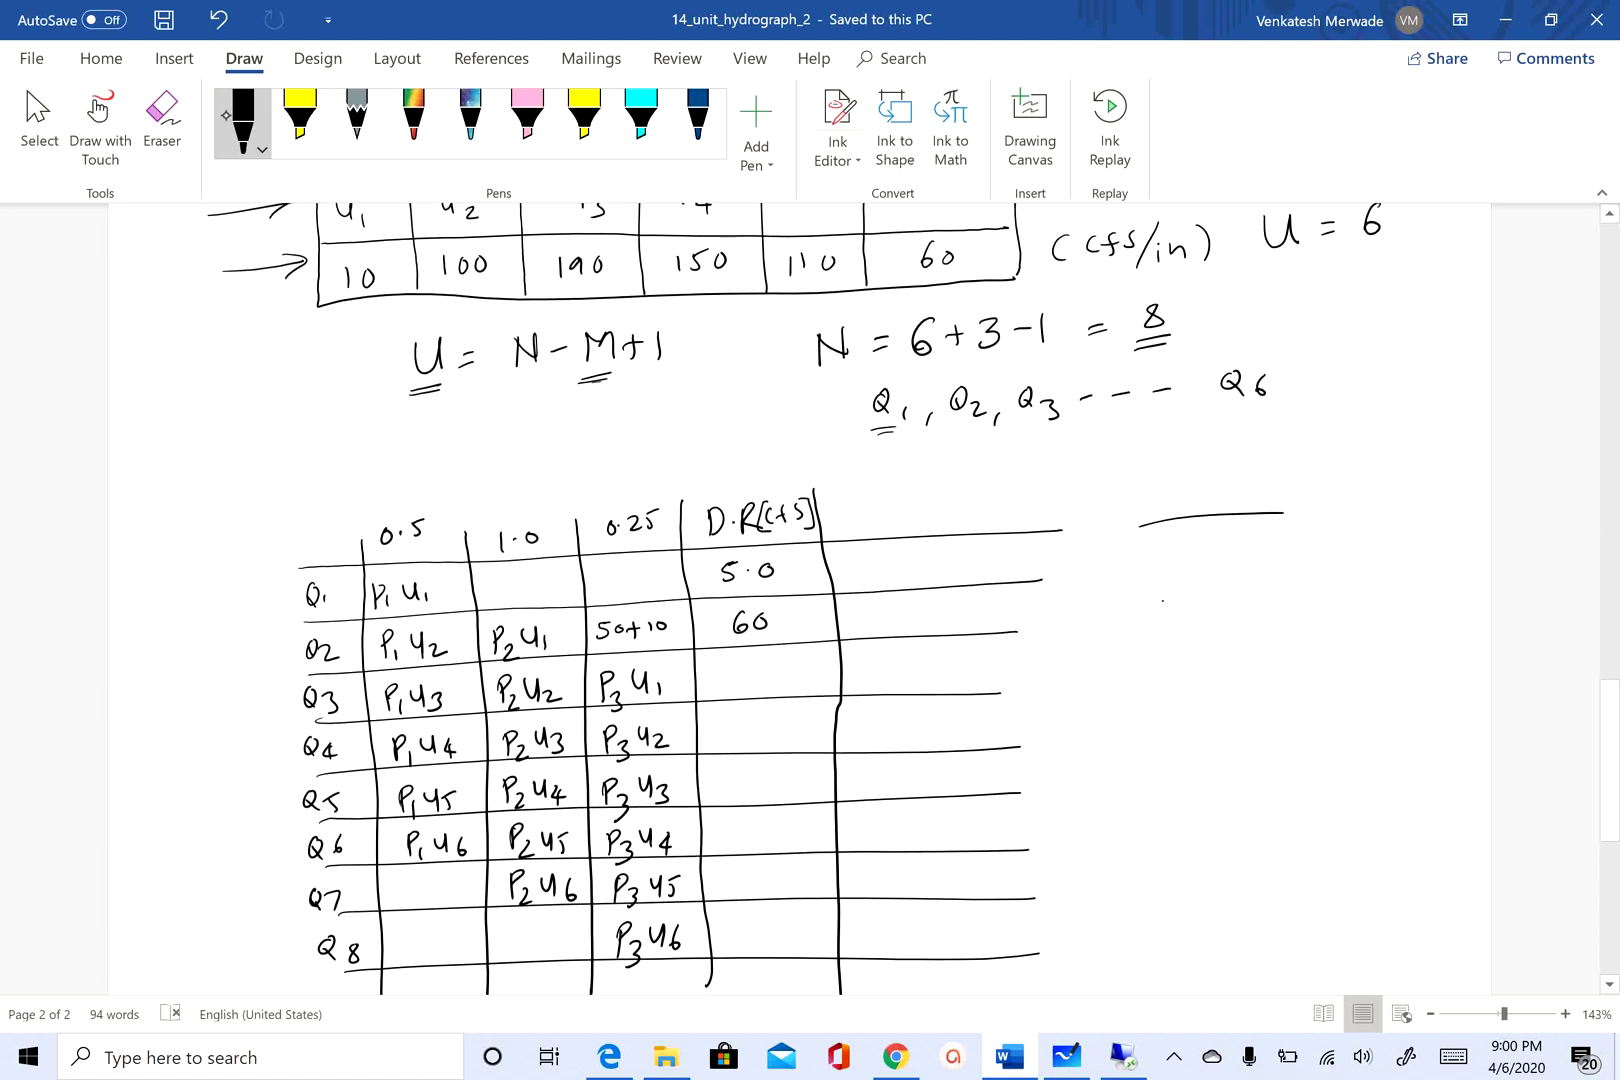
drag(1162, 600, 1160, 603)
scroll(800, 600, down, 1)
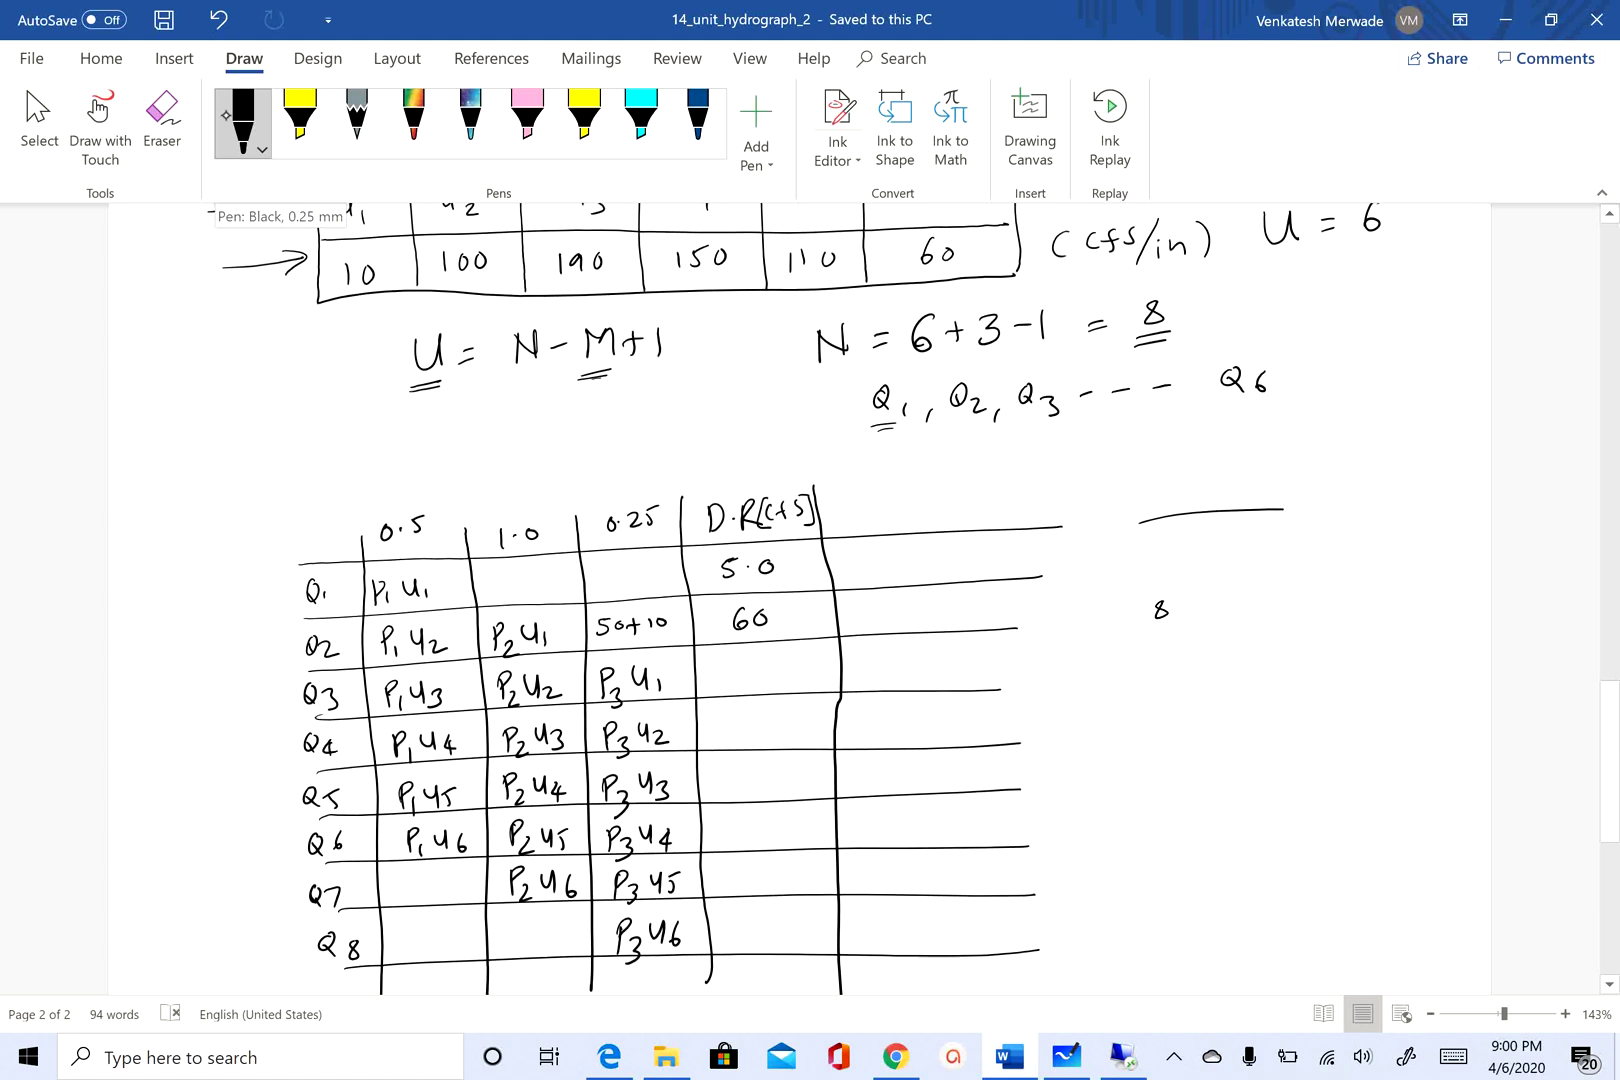
mouse_move(1155, 604)
mouse_down()
mouse_move(1156, 638)
mouse_move(1221, 619)
mouse_up()
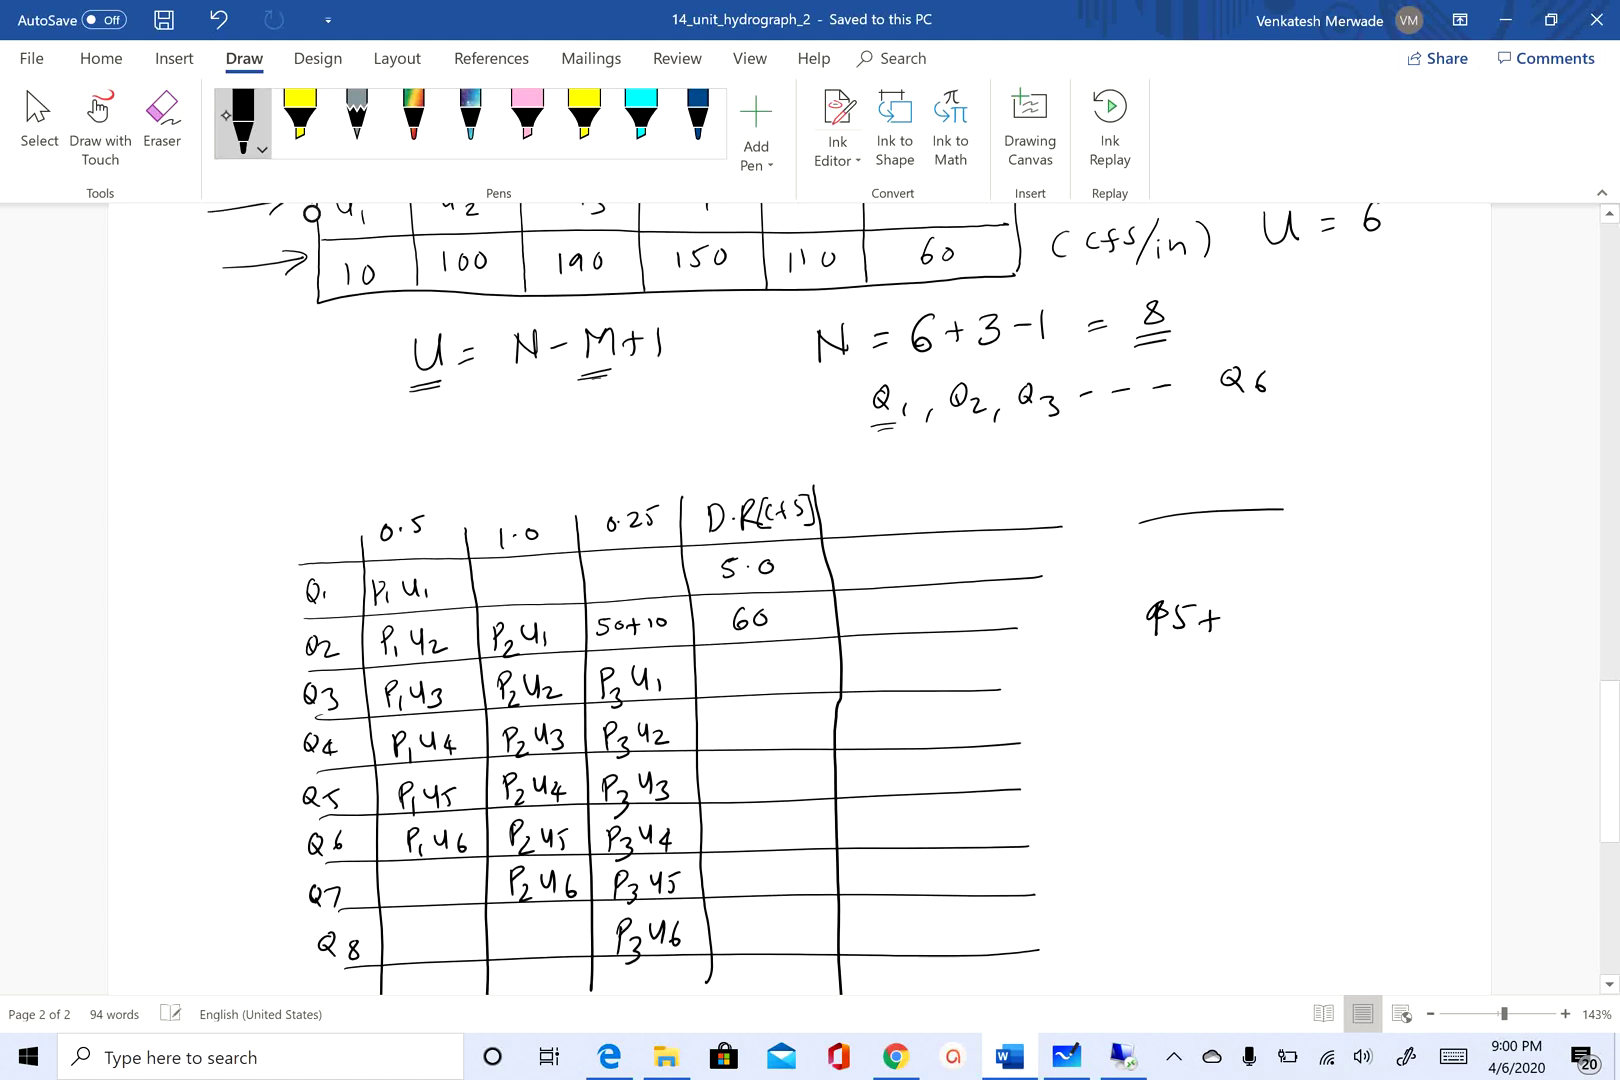
scroll(800, 600, up, 1)
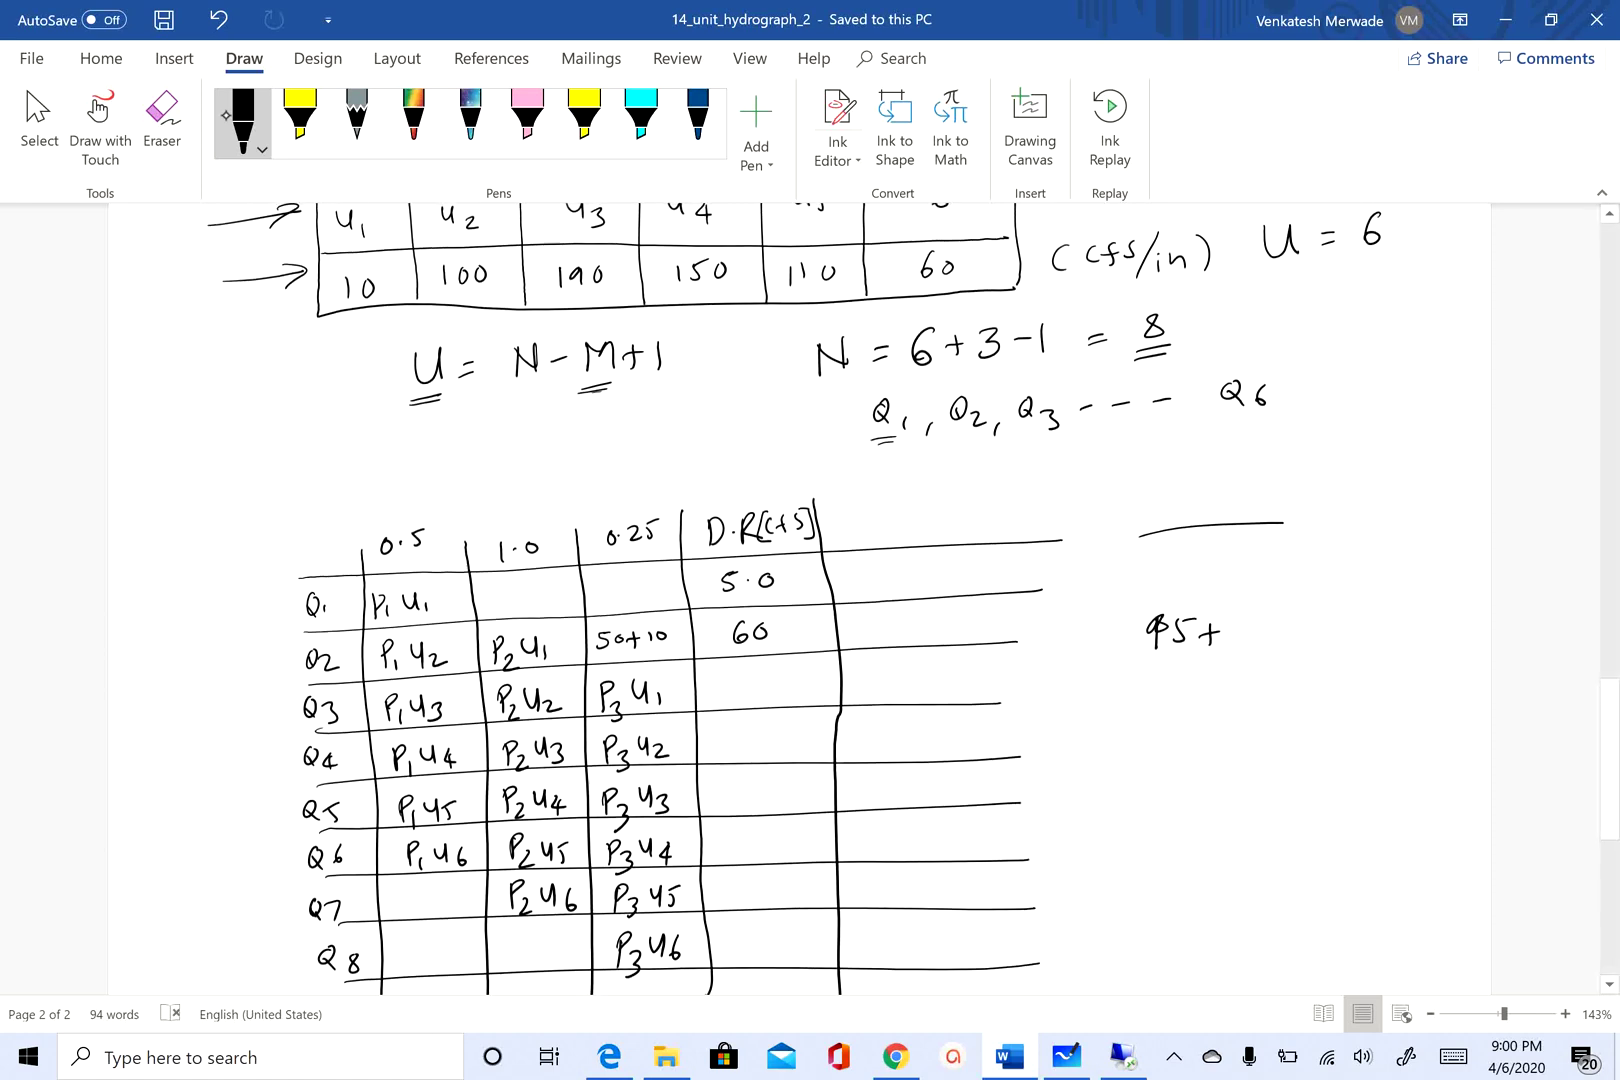
mouse_move(1227, 615)
mouse_down()
mouse_move(1228, 636)
mouse_move(1298, 619)
mouse_up()
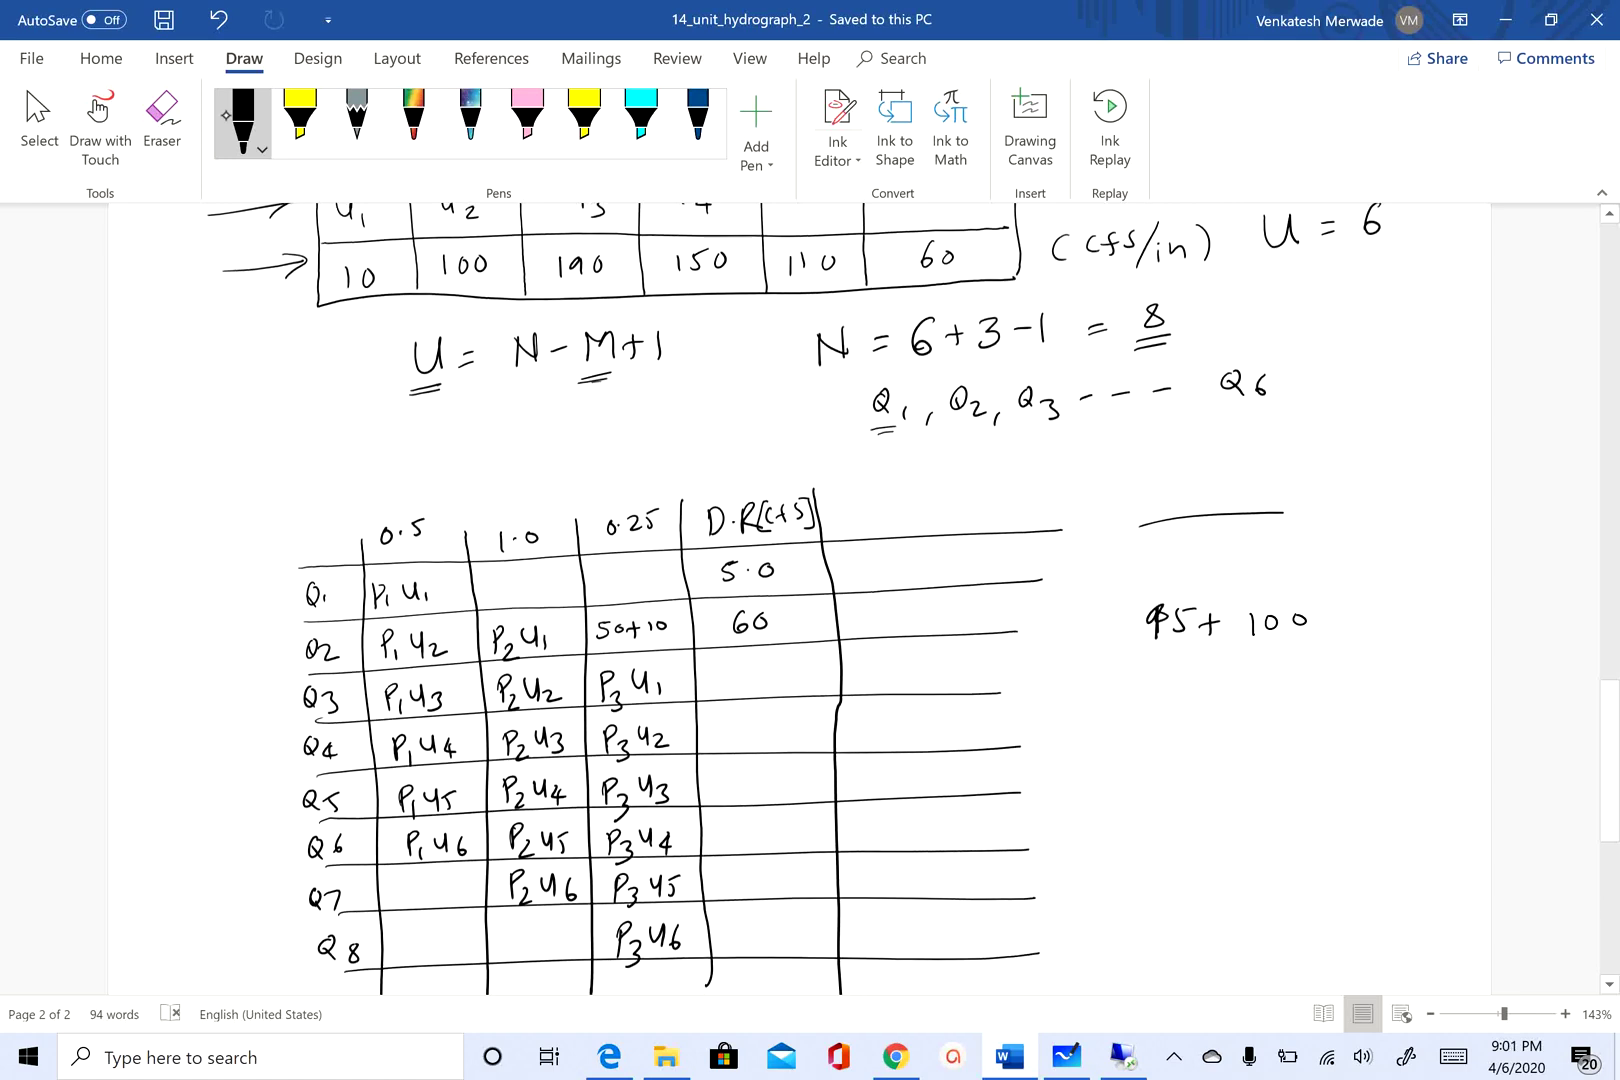
Step: Add the 2.5 term and an equals sign to the Q3 side sum
scroll(810, 600, up, 1)
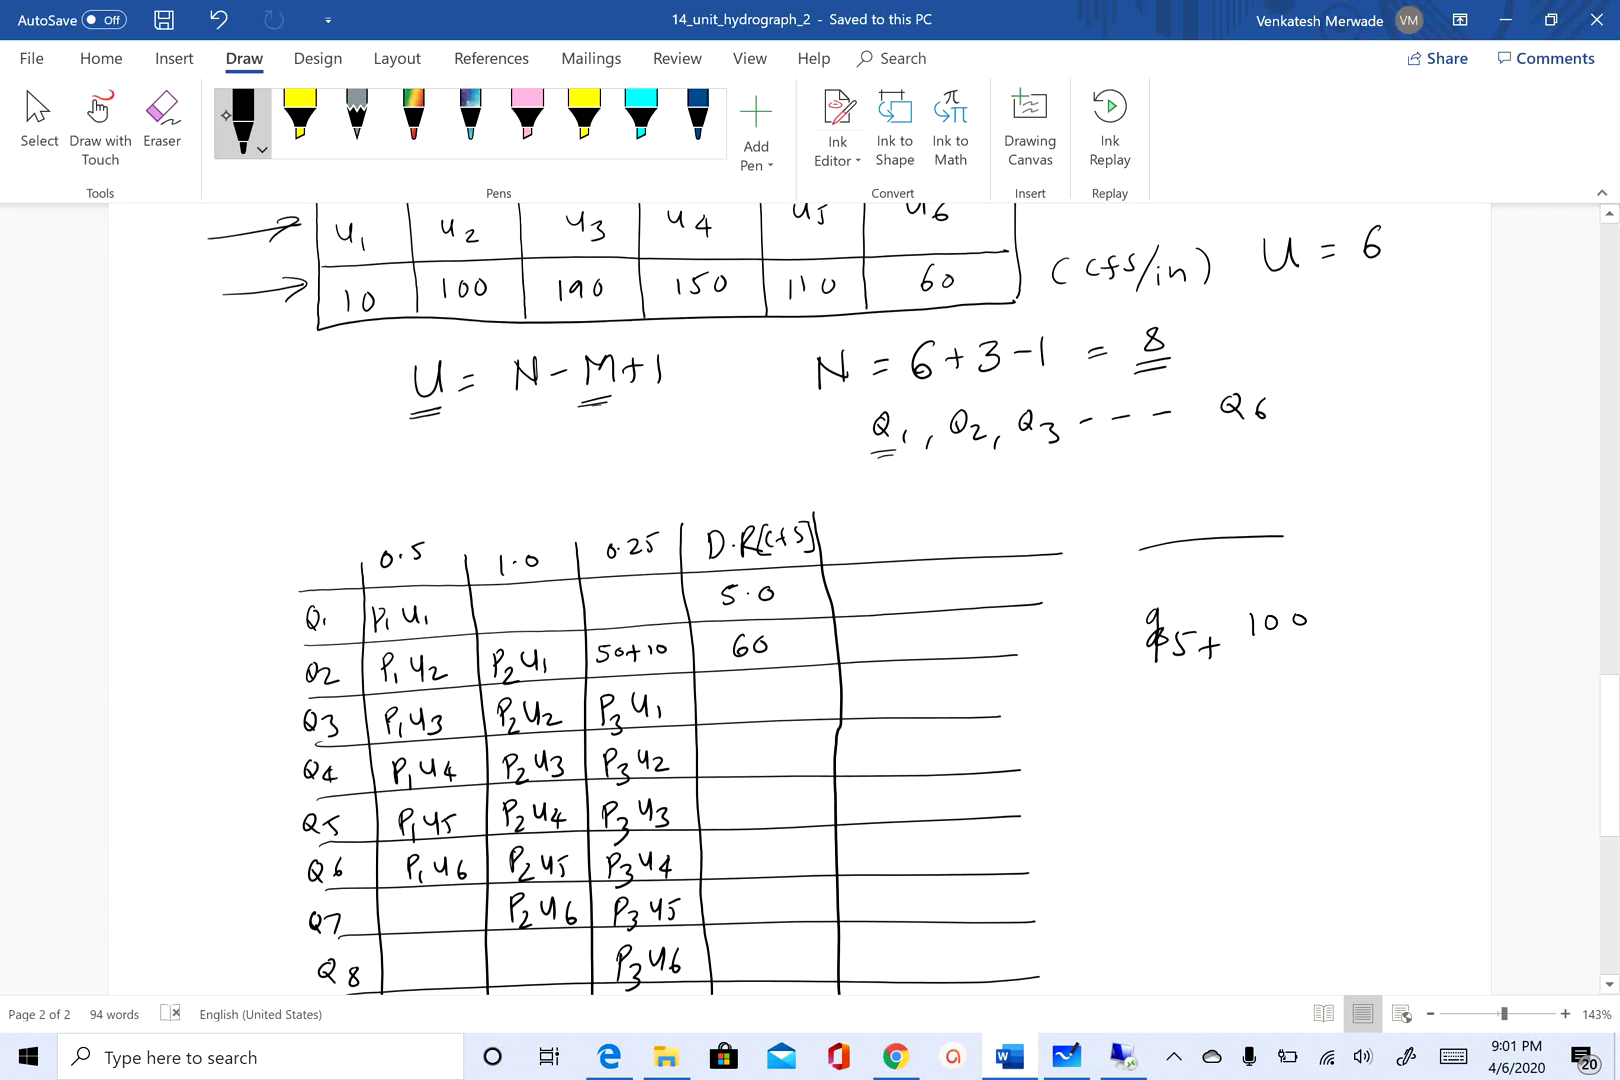
scroll(810, 600, down, 1)
scroll(810, 600, down, 1)
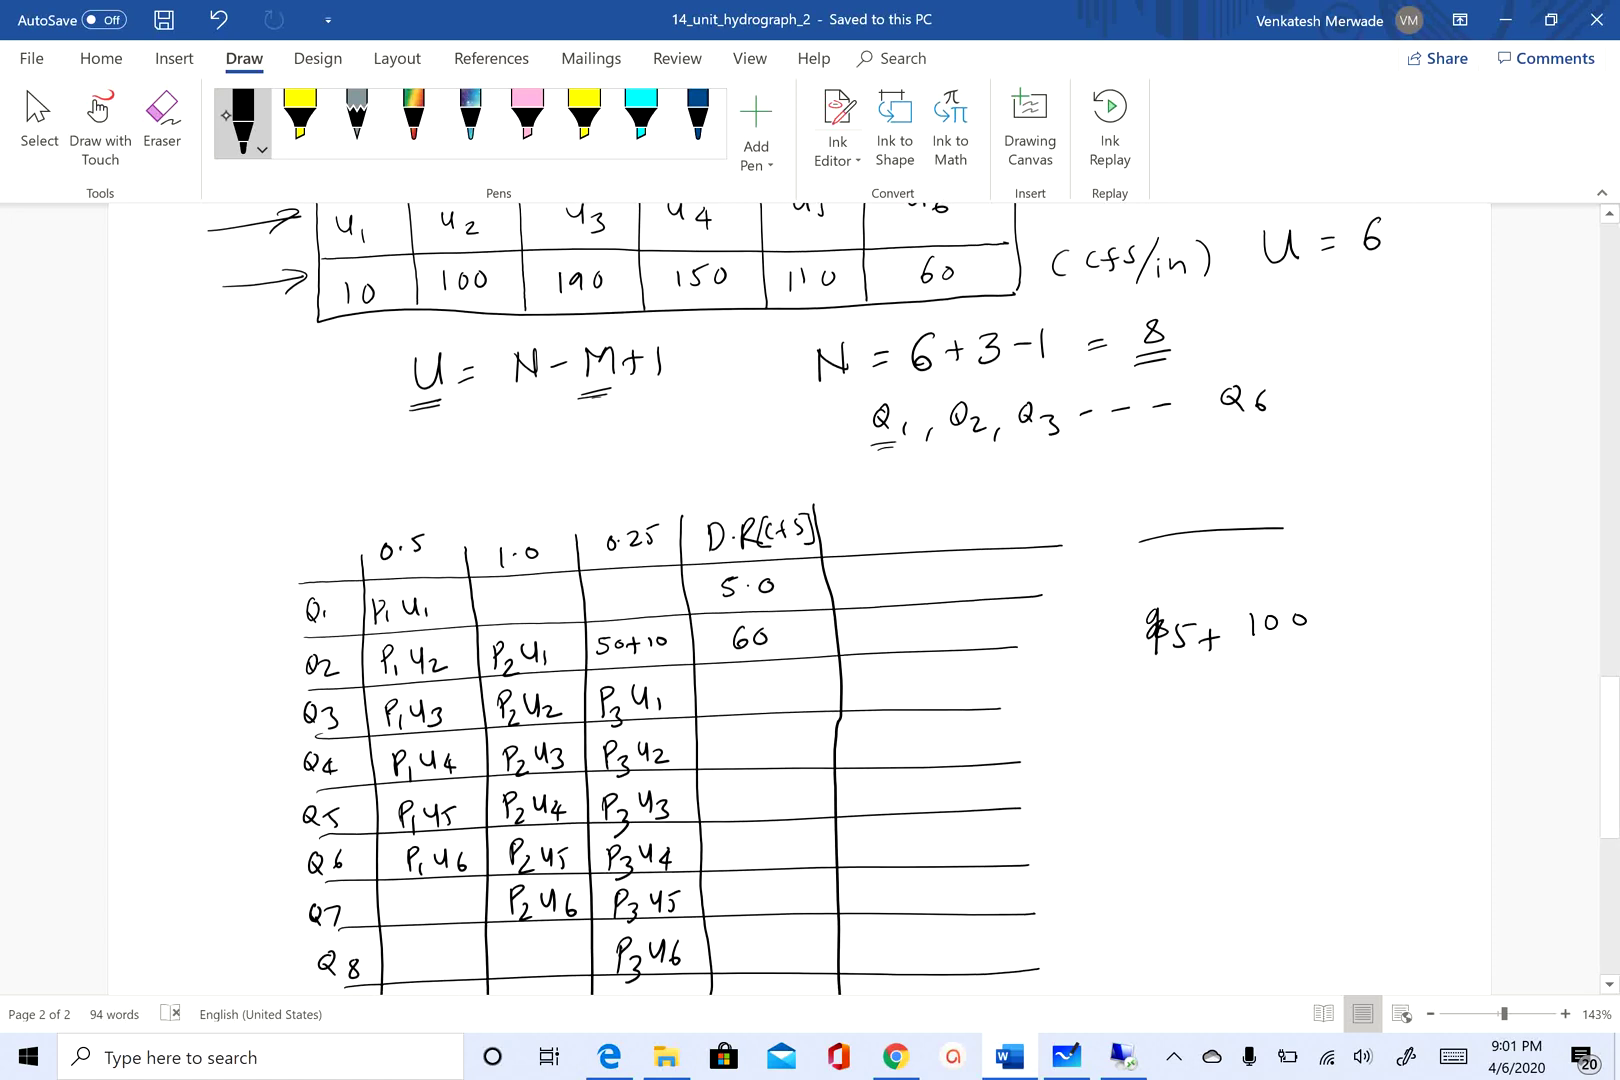
scroll(810, 600, down, 1)
drag(1321, 627, 1396, 623)
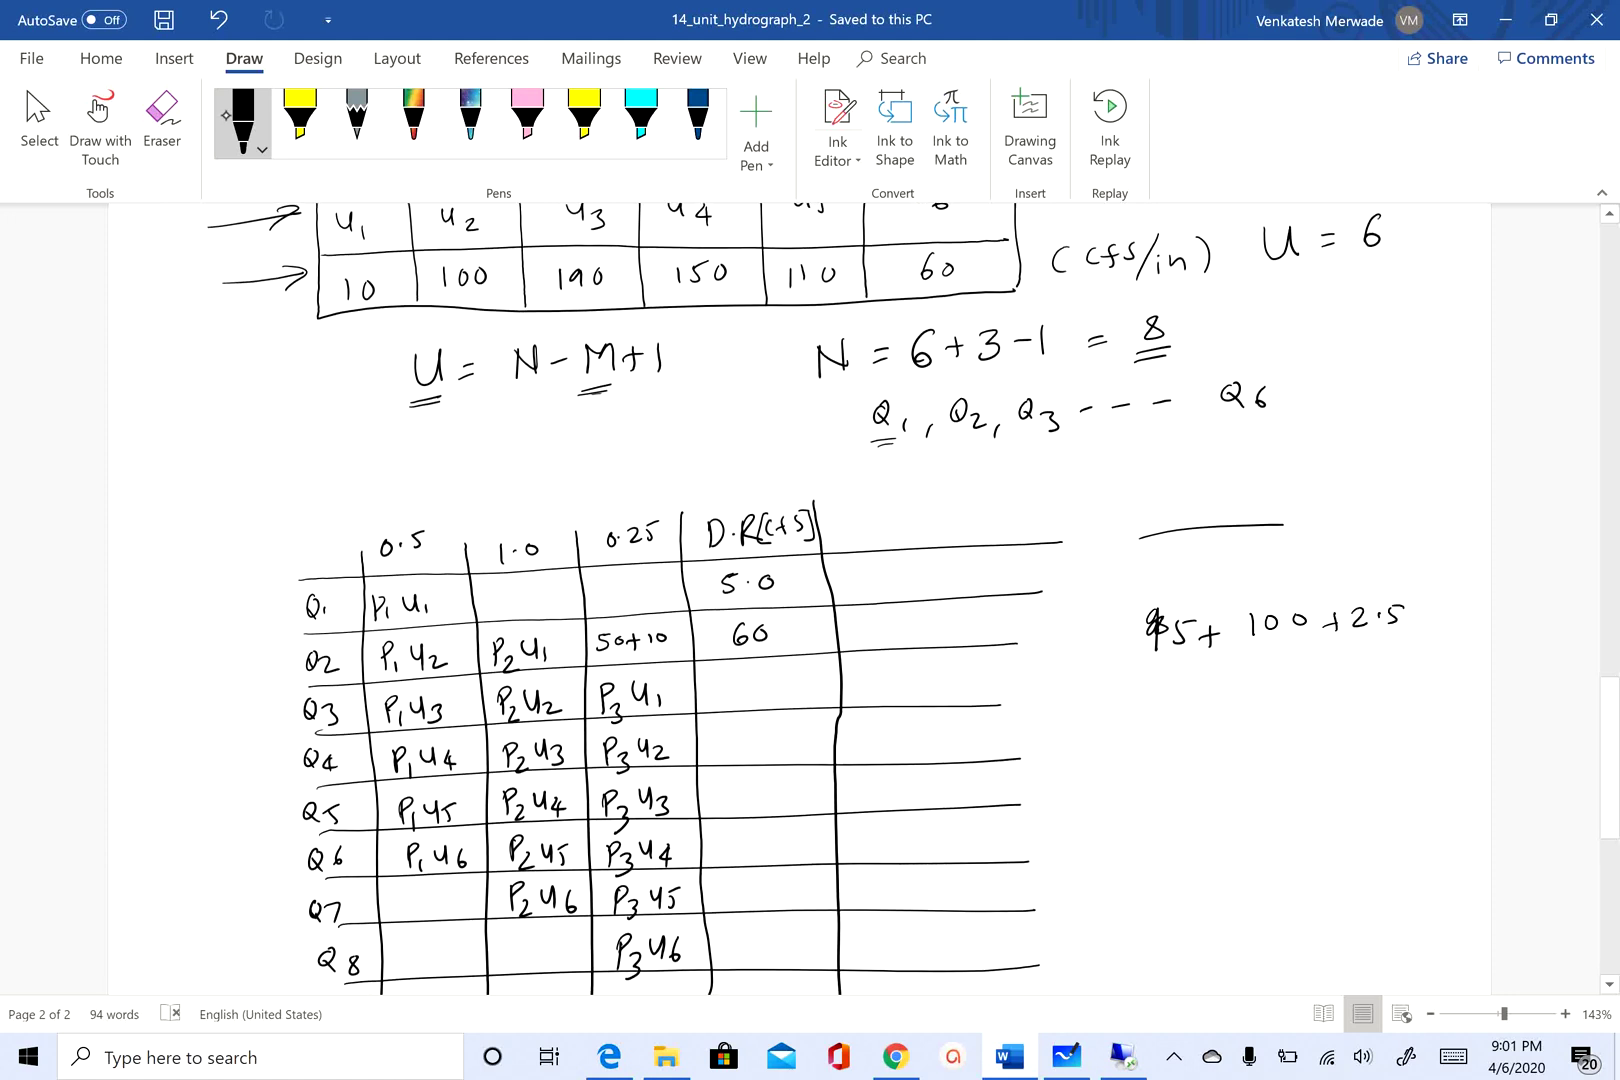
scroll(810, 600, down, 1)
drag(1216, 671, 1228, 670)
drag(1216, 678, 1229, 677)
Step: Ink 197.5 cfs as the Q3 direct runoff in the D·R cell
mouse_move(714, 677)
mouse_down()
mouse_move(713, 698)
mouse_move(804, 688)
mouse_up()
click(764, 684)
click(803, 676)
drag(820, 669, 821, 688)
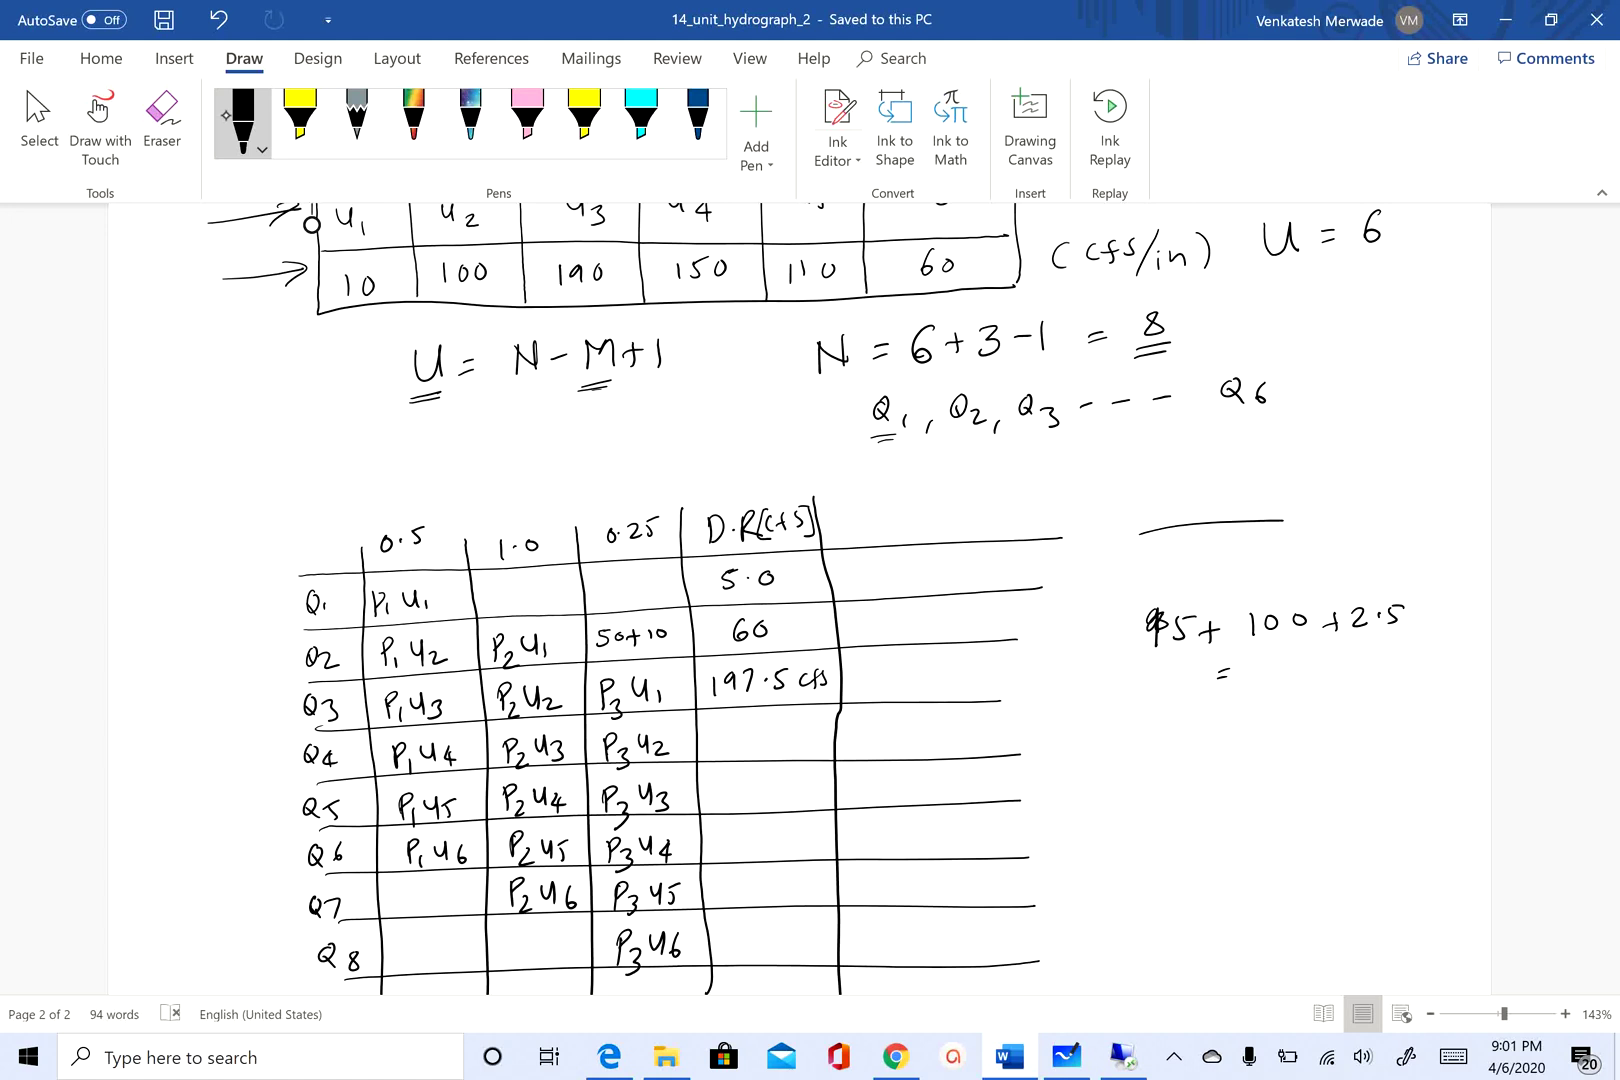
scroll(914, 600, up, 1)
scroll(1015, 377, up, 5)
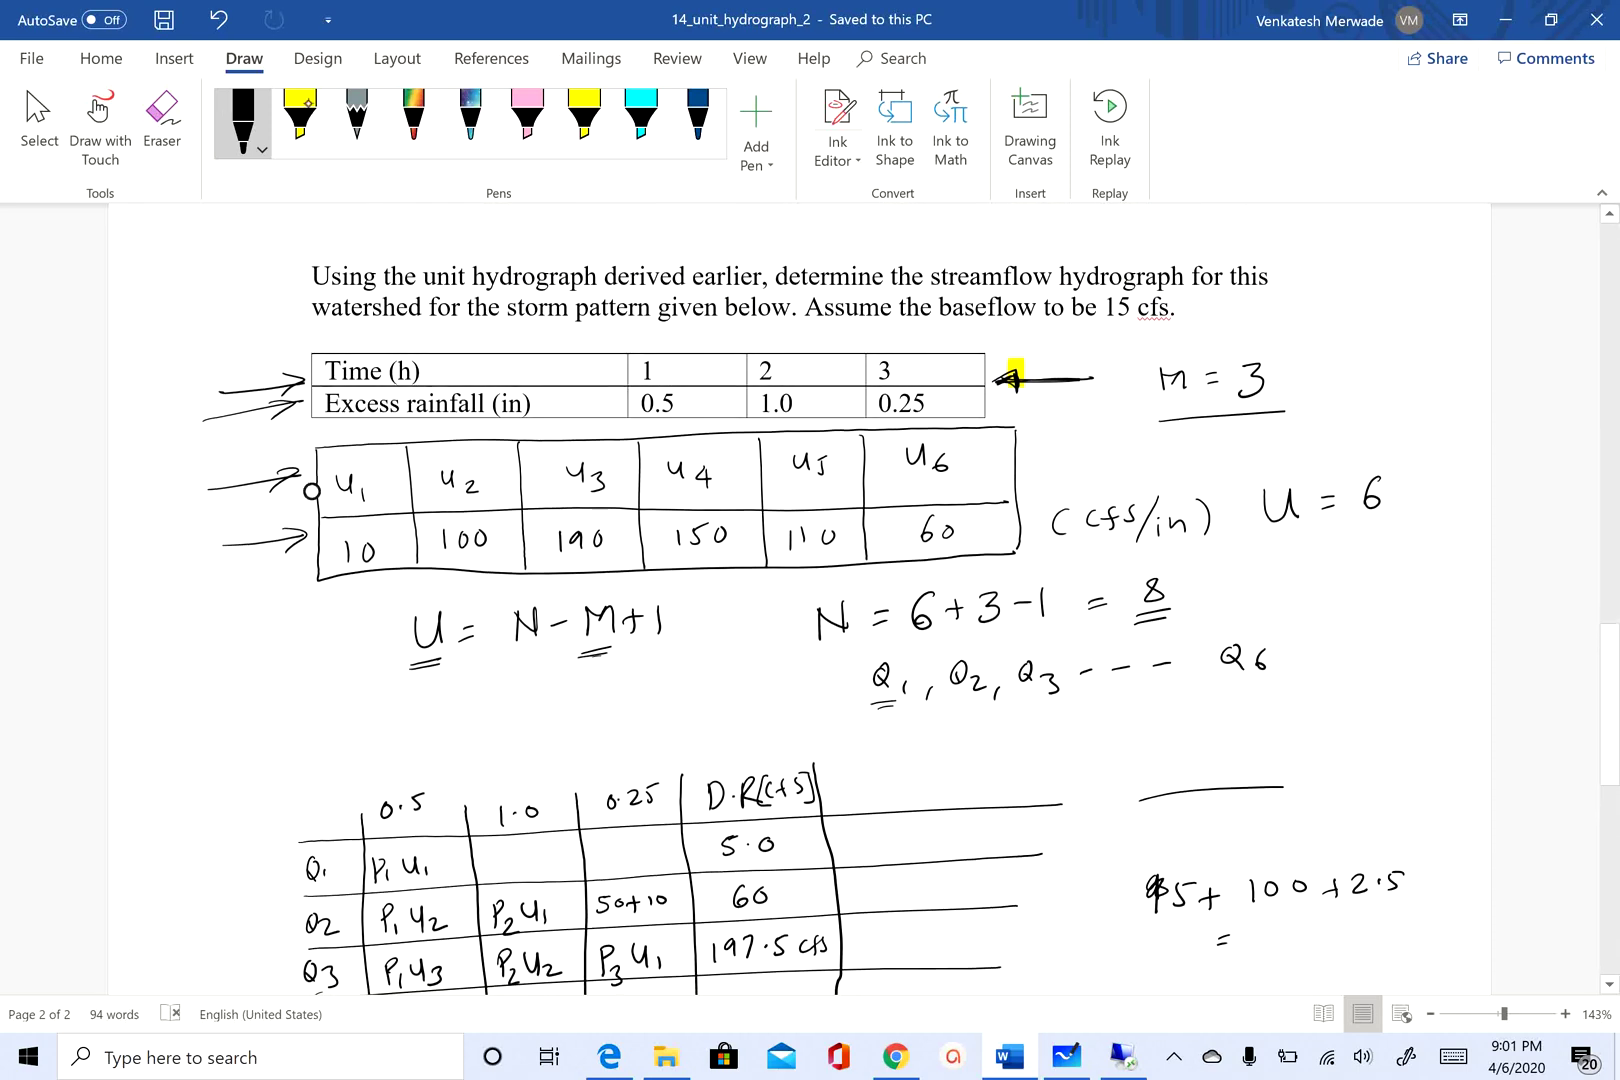
Step: Highlight 'streamflow hydrograph' and the 15 cfs baseflow phrase in yellow
click(299, 118)
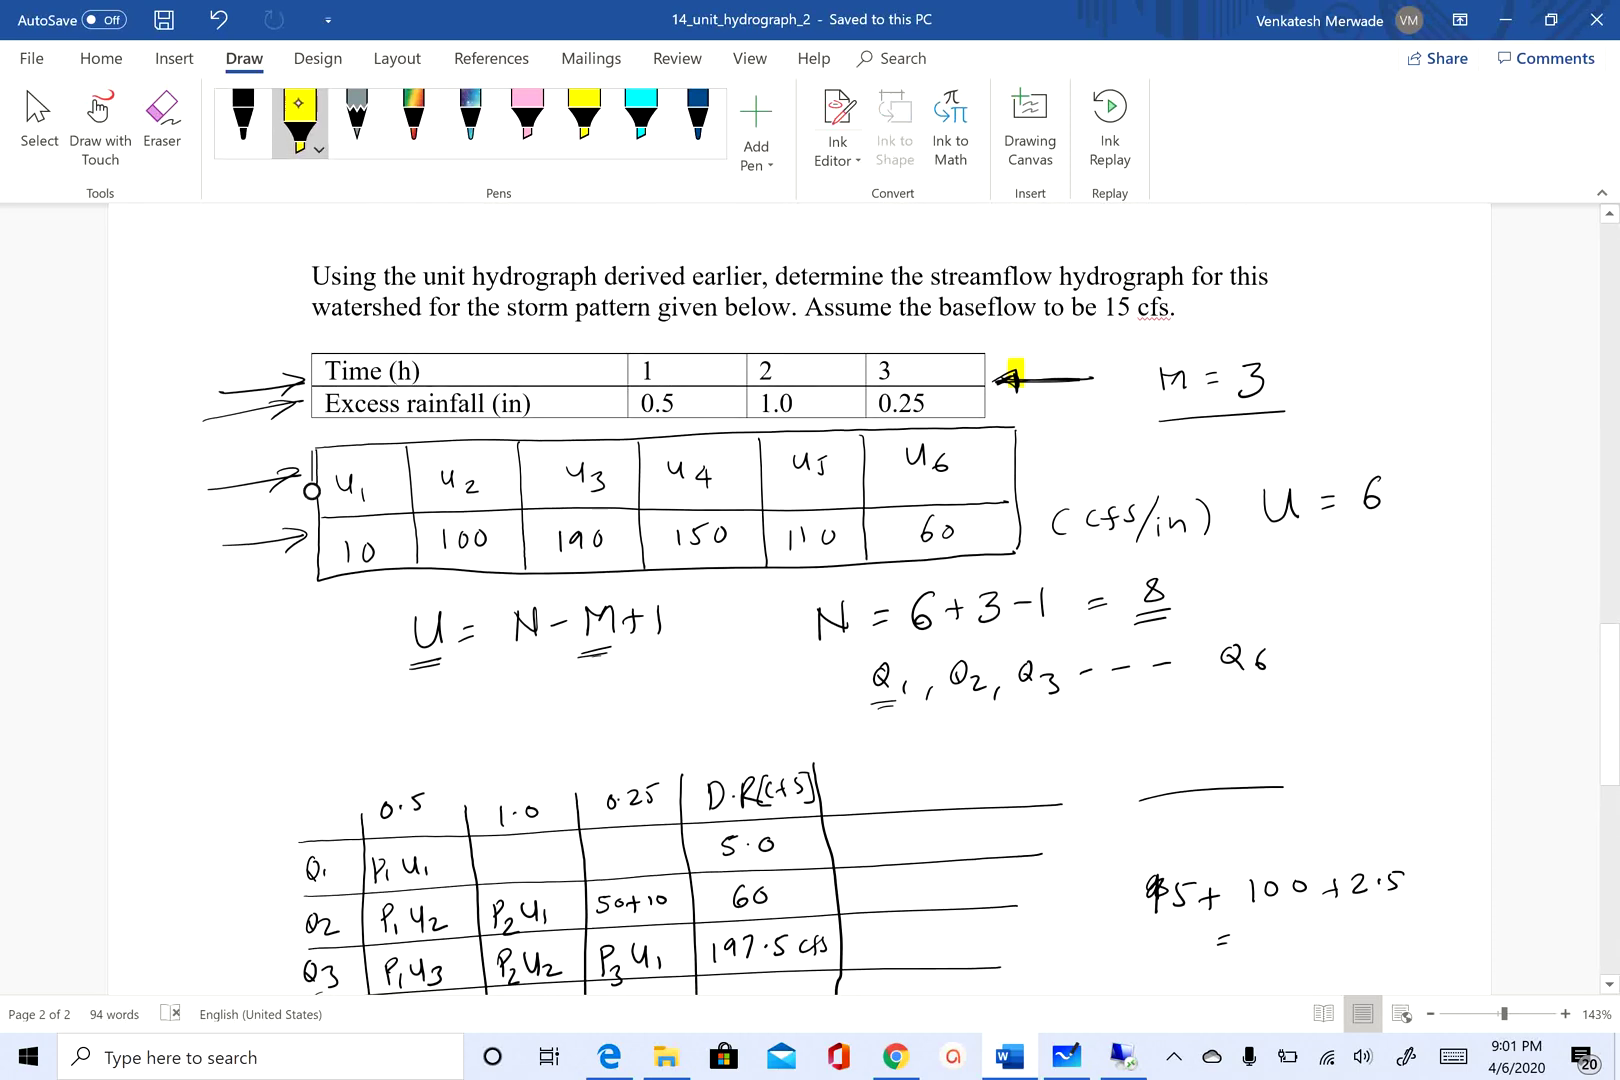
drag(956, 289, 1158, 266)
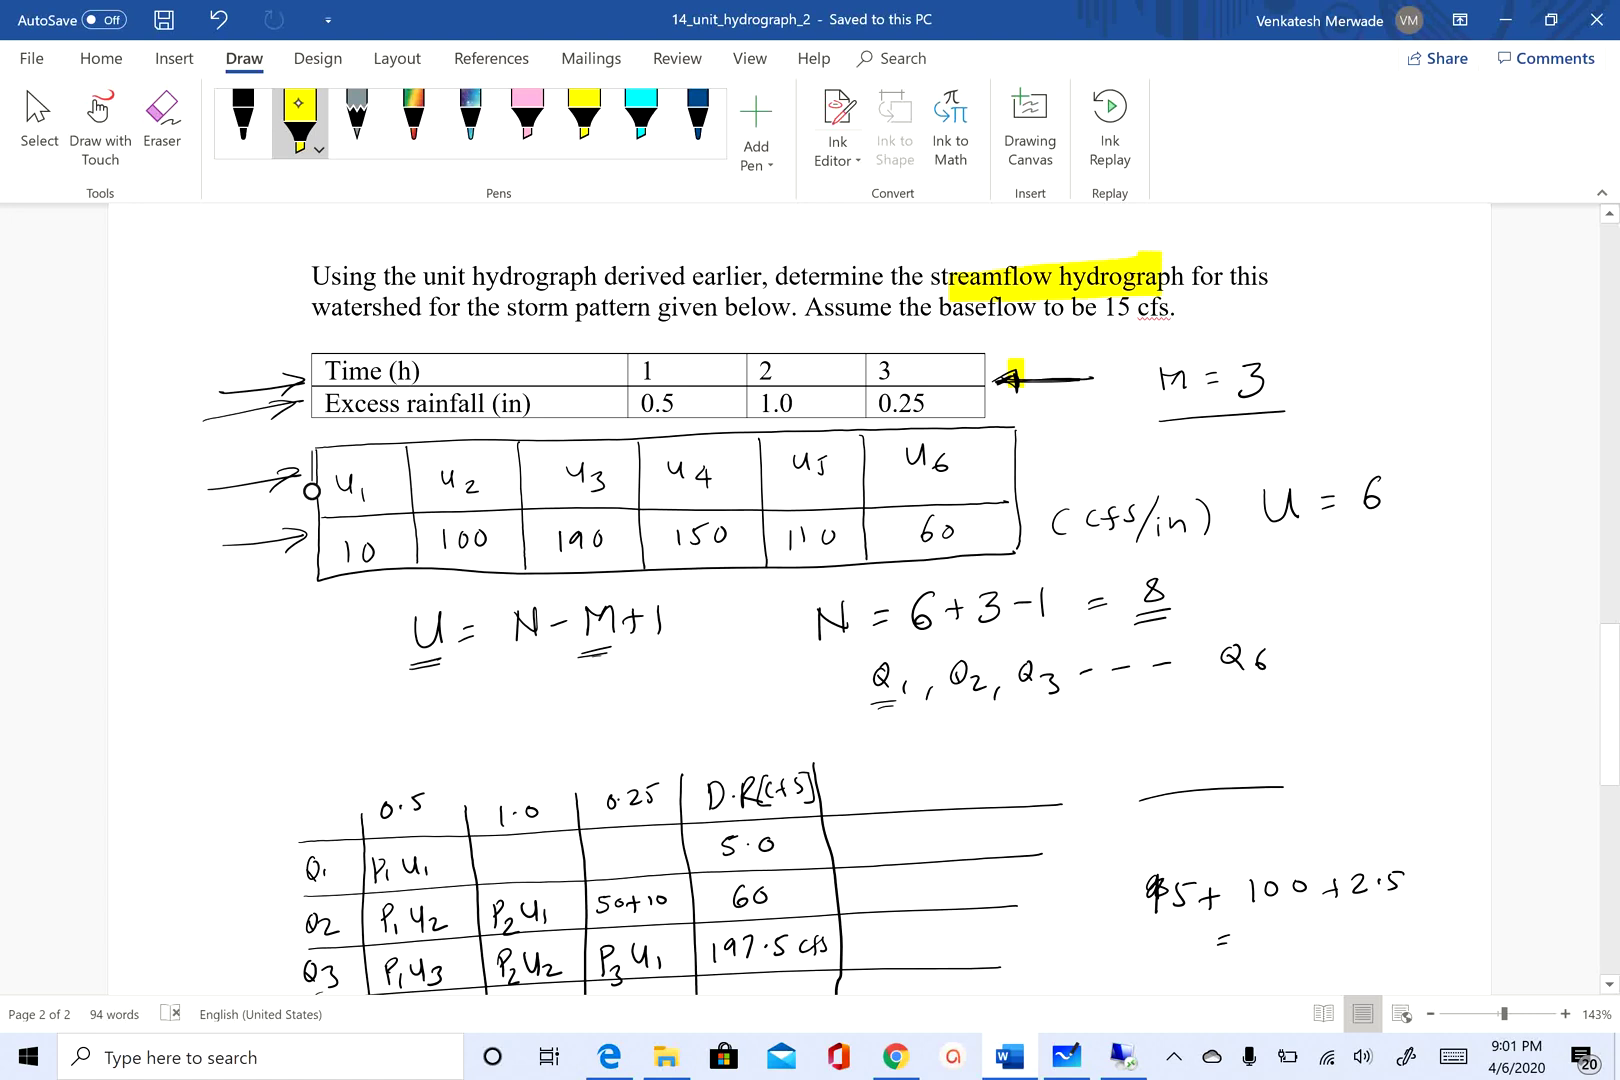
drag(820, 310, 1166, 310)
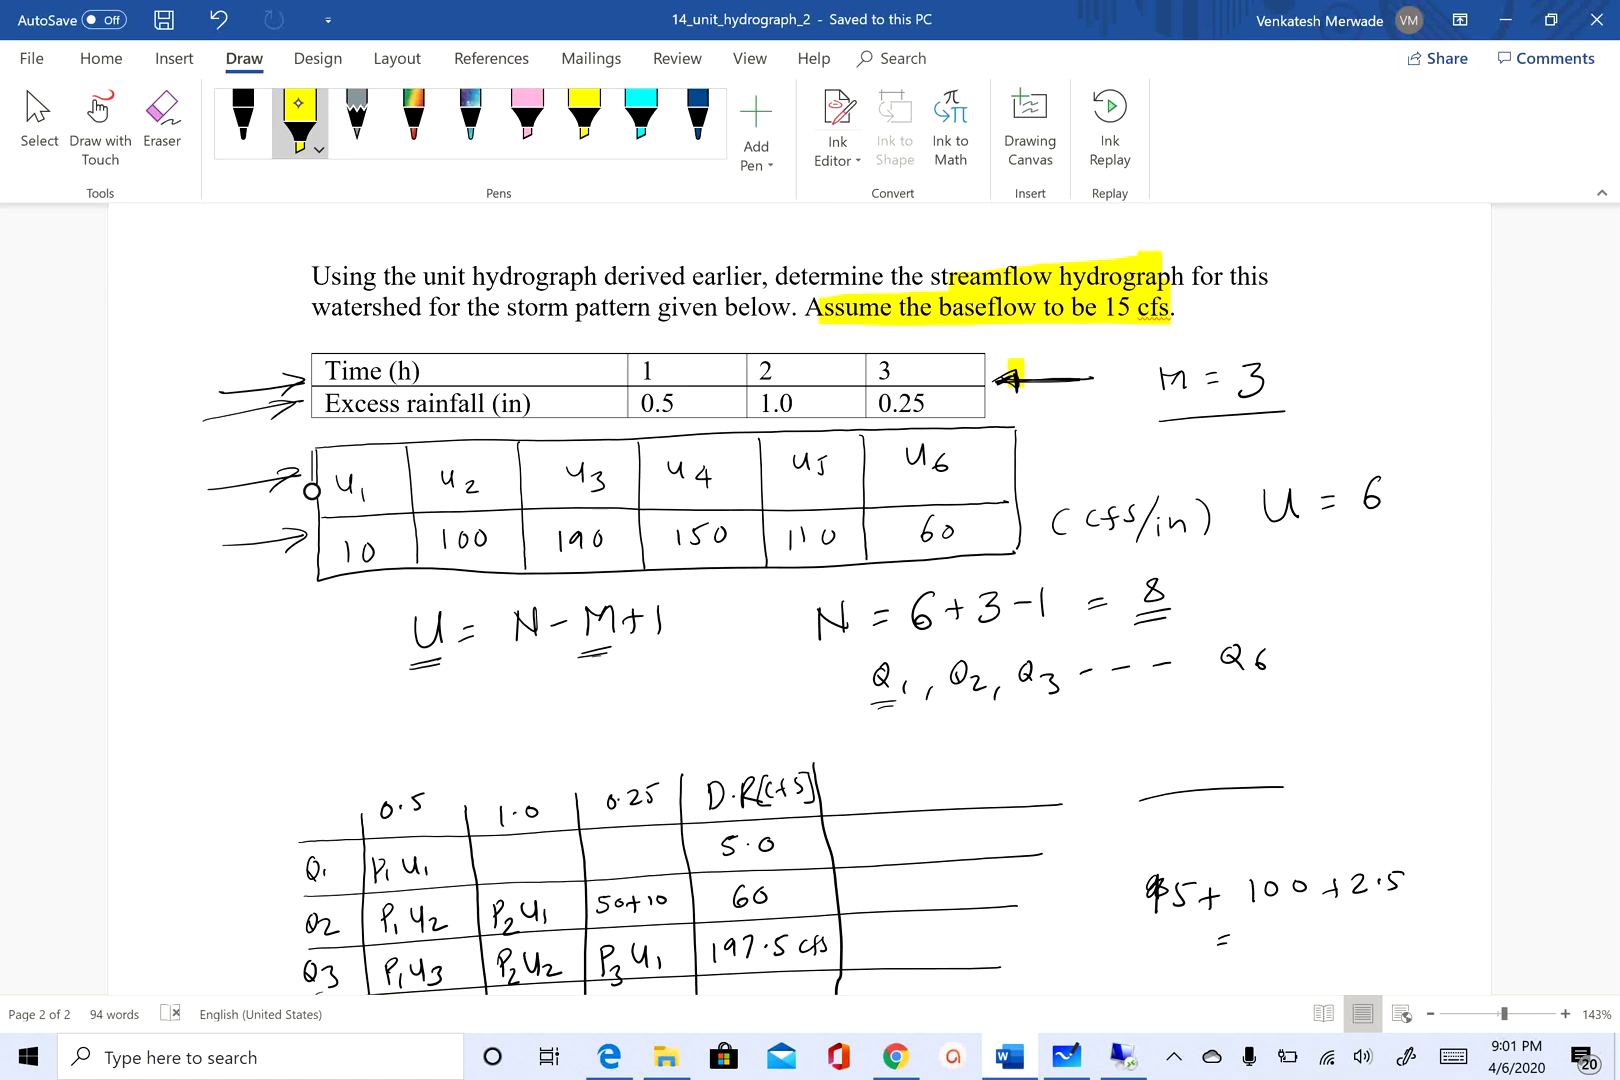
Step: Ink a new column border and the Streamflow (Cfs) header in black
click(243, 120)
scroll(800, 600, down, 1)
scroll(800, 600, down, 5)
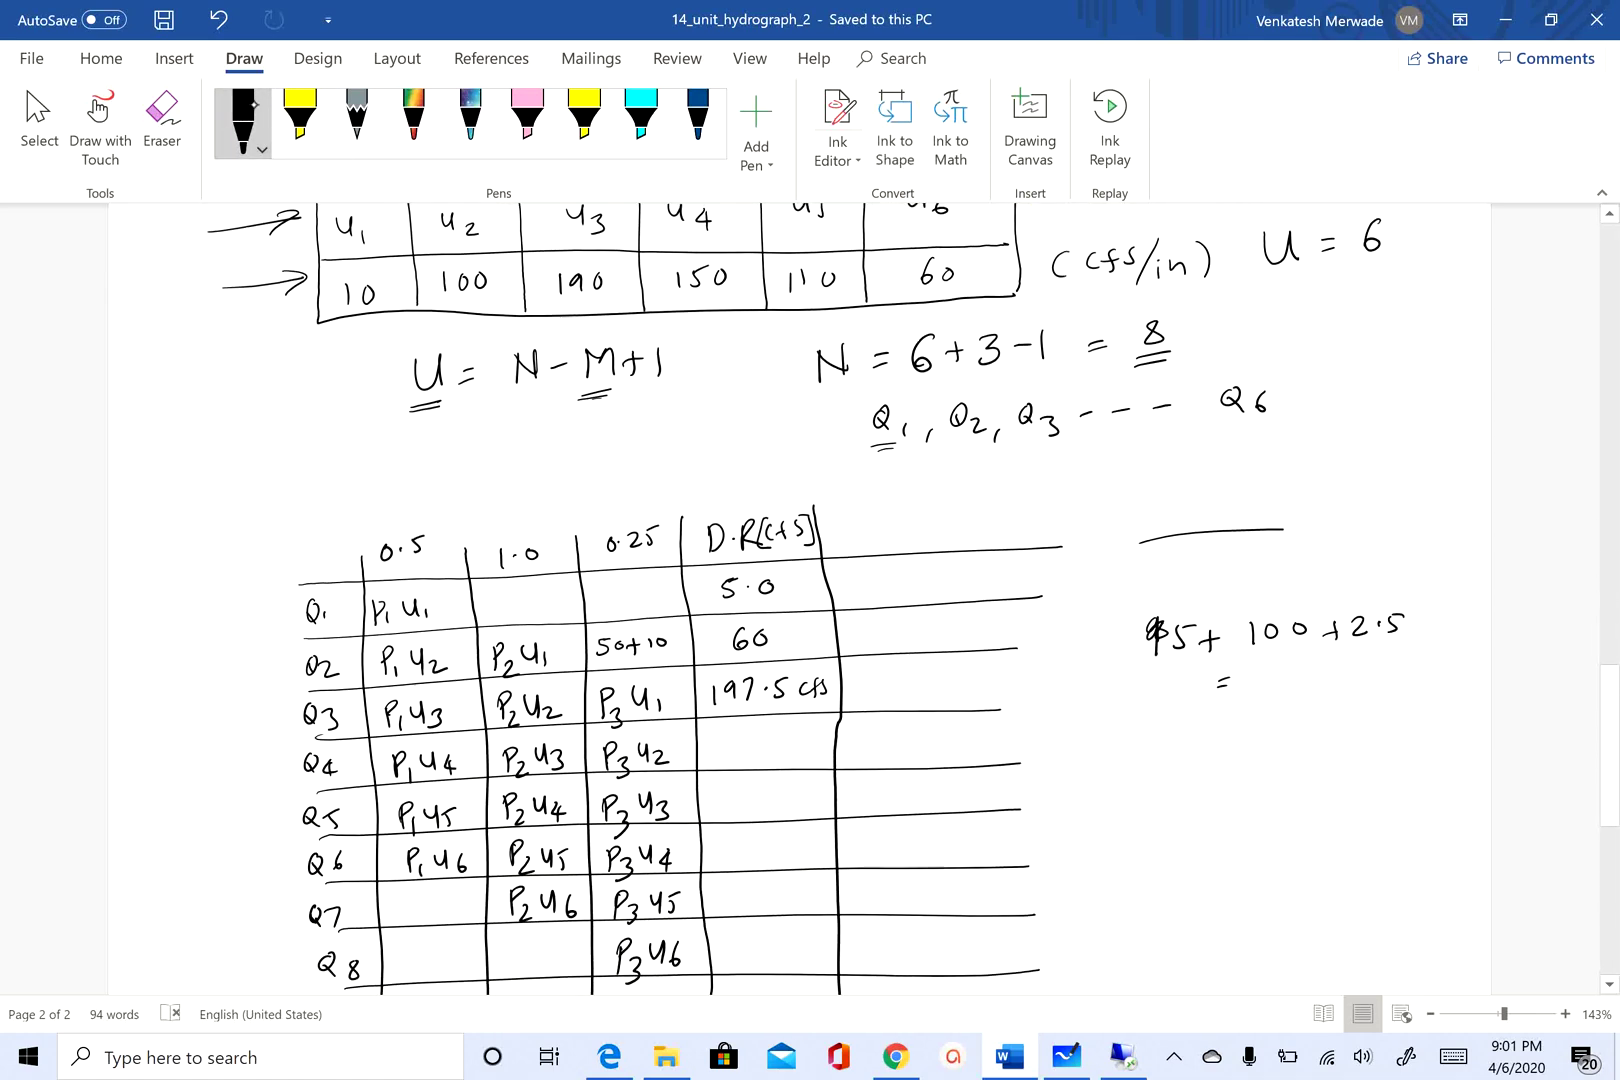
drag(990, 394, 1035, 928)
mouse_move(855, 420)
mouse_down()
mouse_move(840, 442)
mouse_move(958, 414)
mouse_move(1032, 428)
mouse_up()
mouse_move(1058, 408)
mouse_down()
mouse_move(1055, 432)
mouse_move(1066, 418)
mouse_up()
mouse_move(1082, 410)
mouse_down()
mouse_move(1072, 427)
mouse_move(1097, 422)
mouse_up()
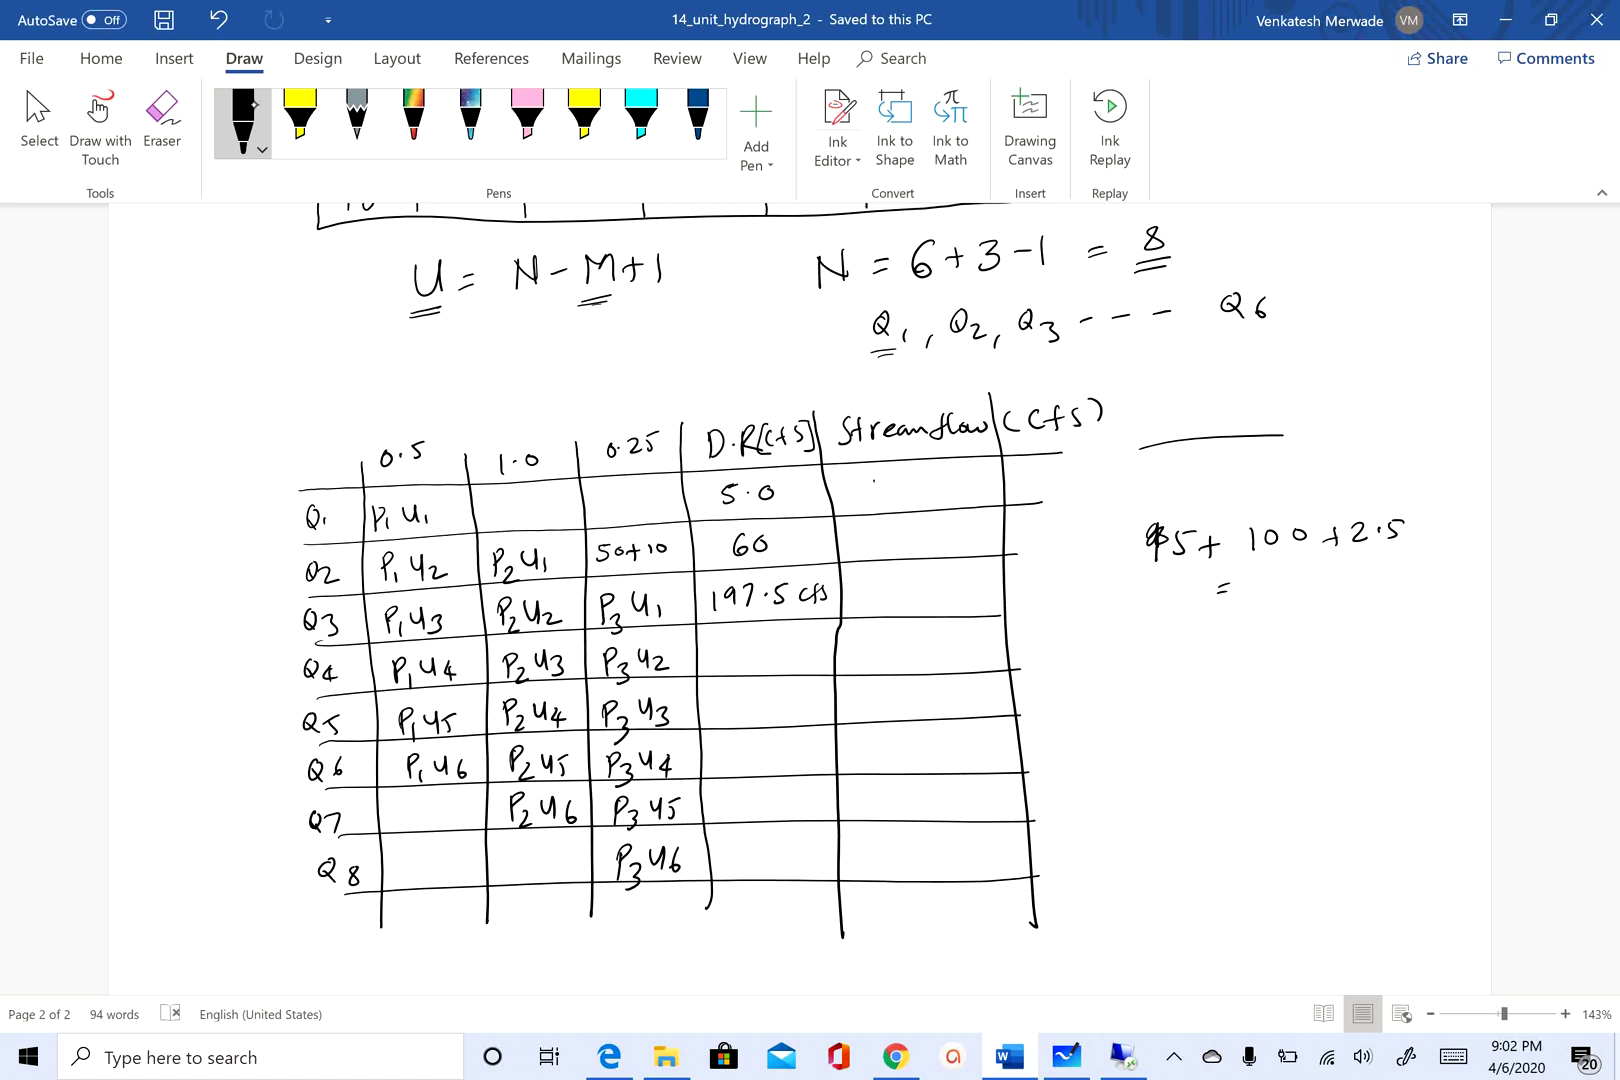
Step: Handwrite streamflow values 20, 75 and 212.5 for Q1, Q2 and Q3
drag(880, 479, 895, 496)
drag(912, 478, 908, 490)
mouse_move(874, 528)
mouse_down()
mouse_move(881, 553)
mouse_move(903, 545)
mouse_up()
drag(910, 527, 925, 522)
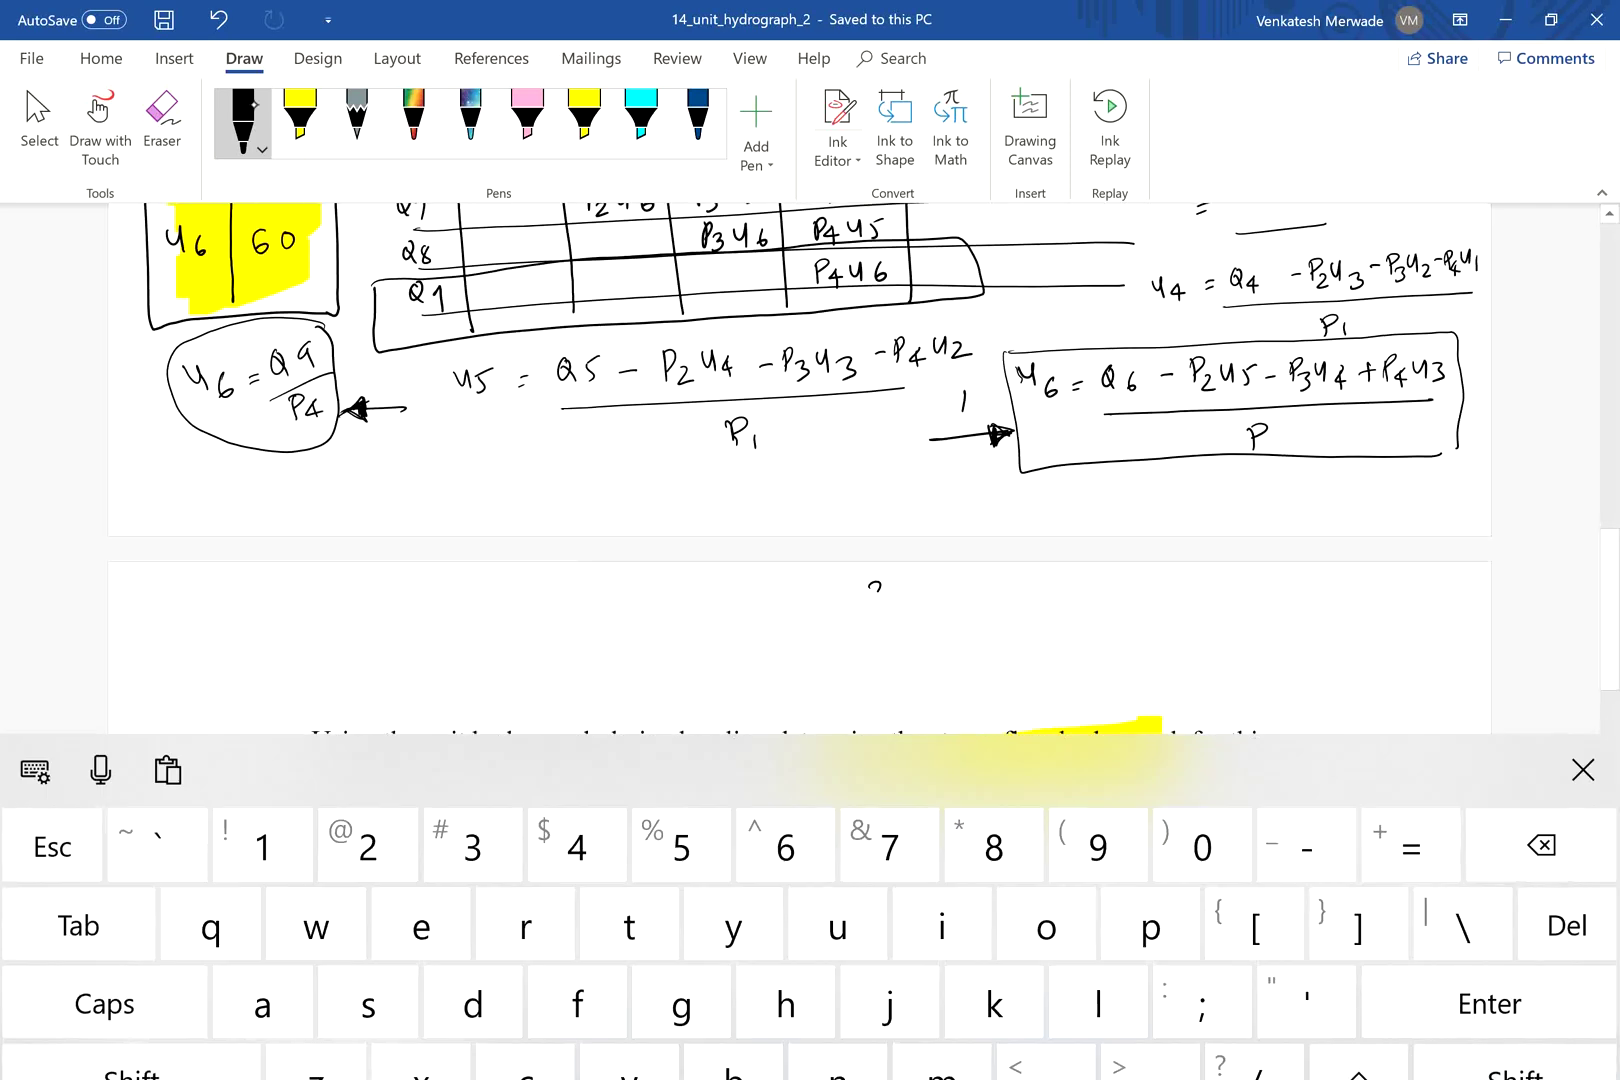
scroll(800, 410, down, 3)
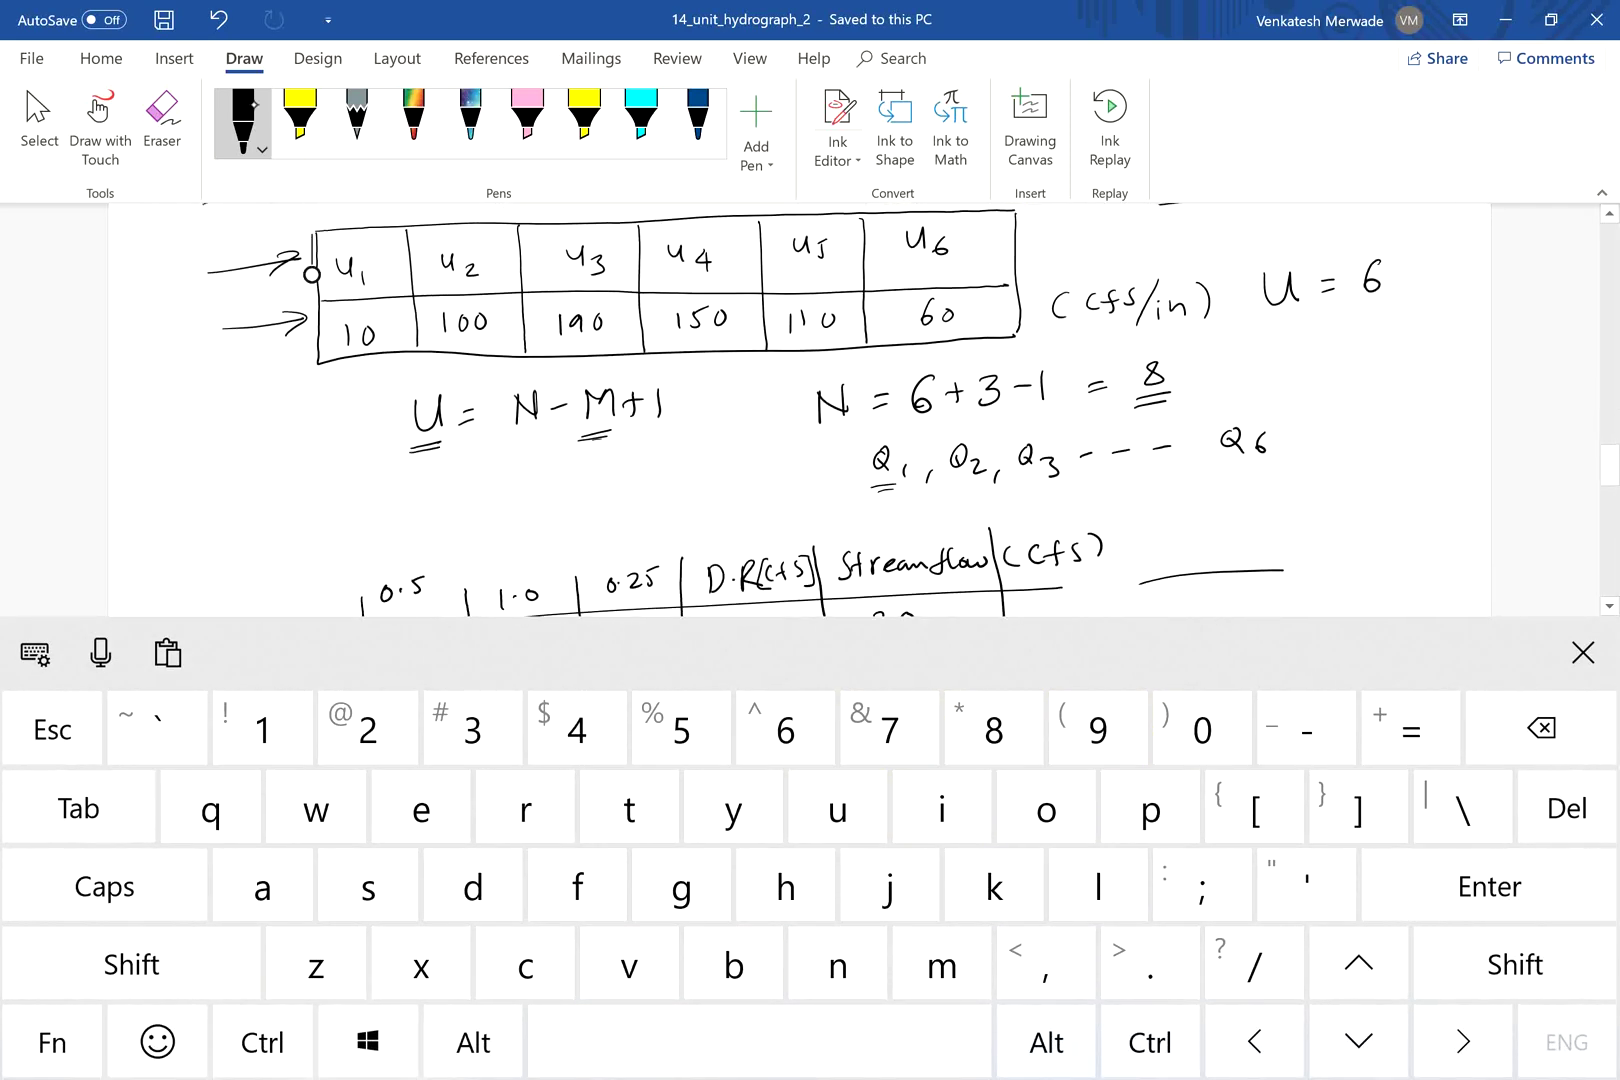
drag(853, 541, 880, 557)
drag(893, 541, 932, 557)
drag(934, 536, 949, 535)
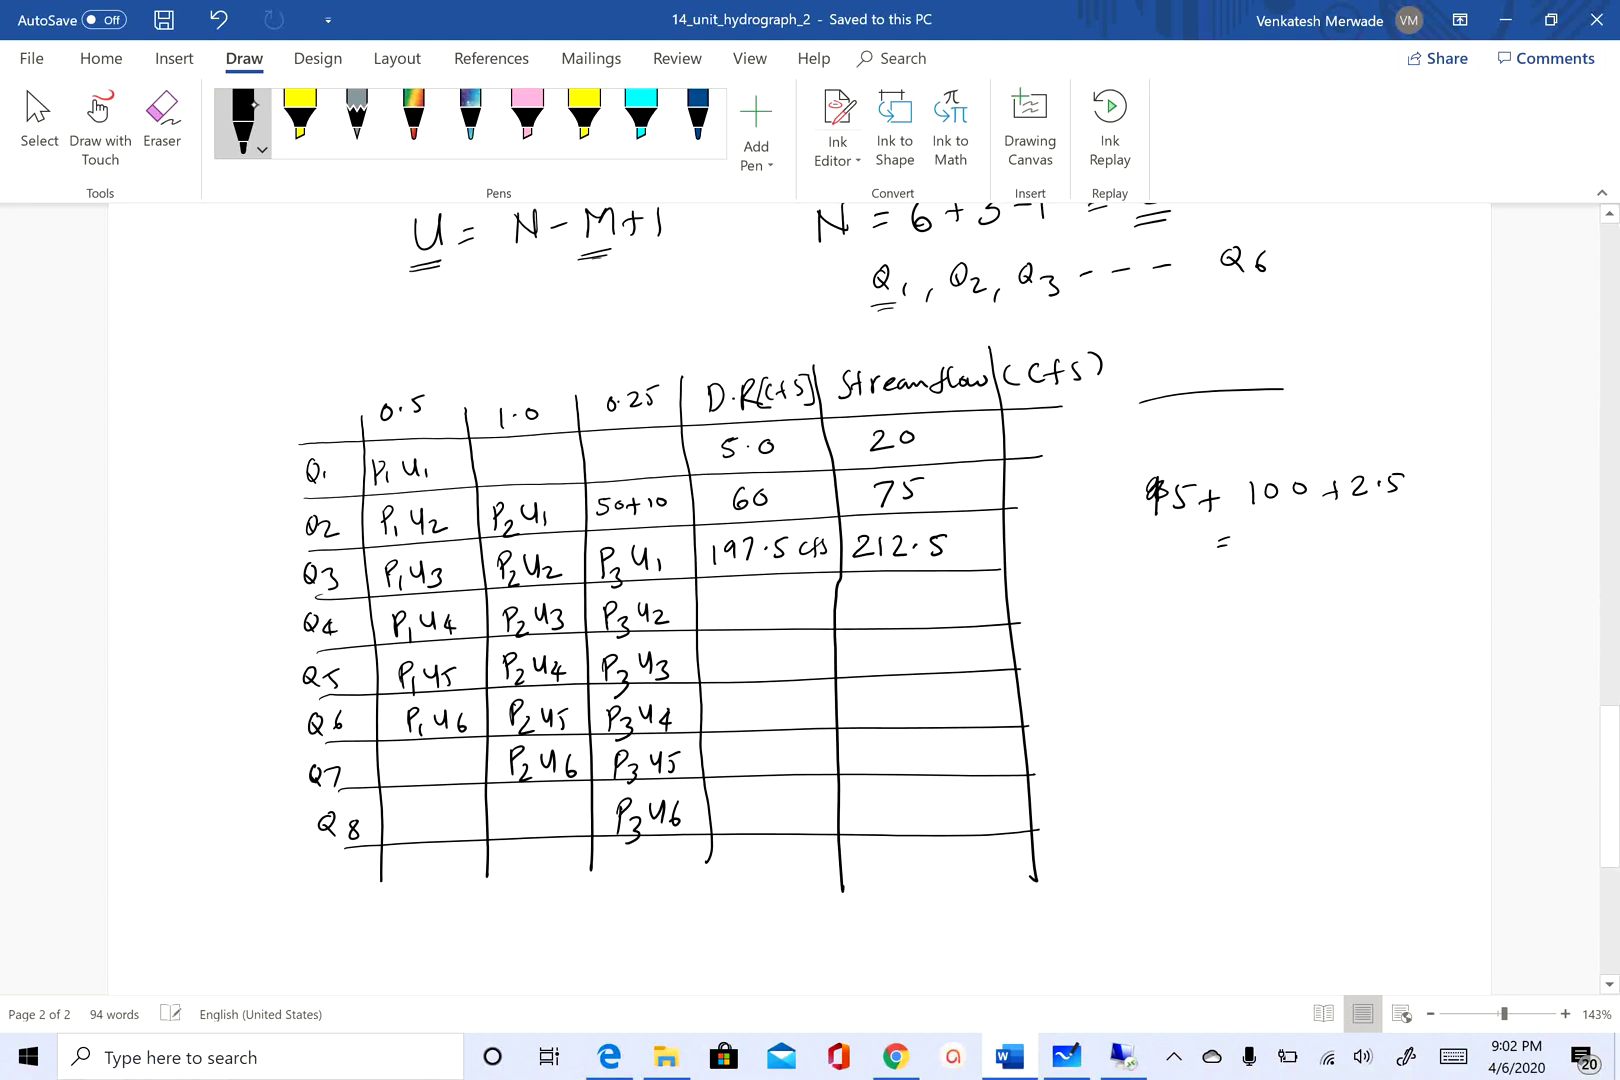
Step: Draw downward arrows in the D.R and Streamflow columns
drag(764, 604, 767, 703)
mouse_move(751, 678)
mouse_down()
mouse_move(768, 706)
mouse_move(781, 684)
mouse_up()
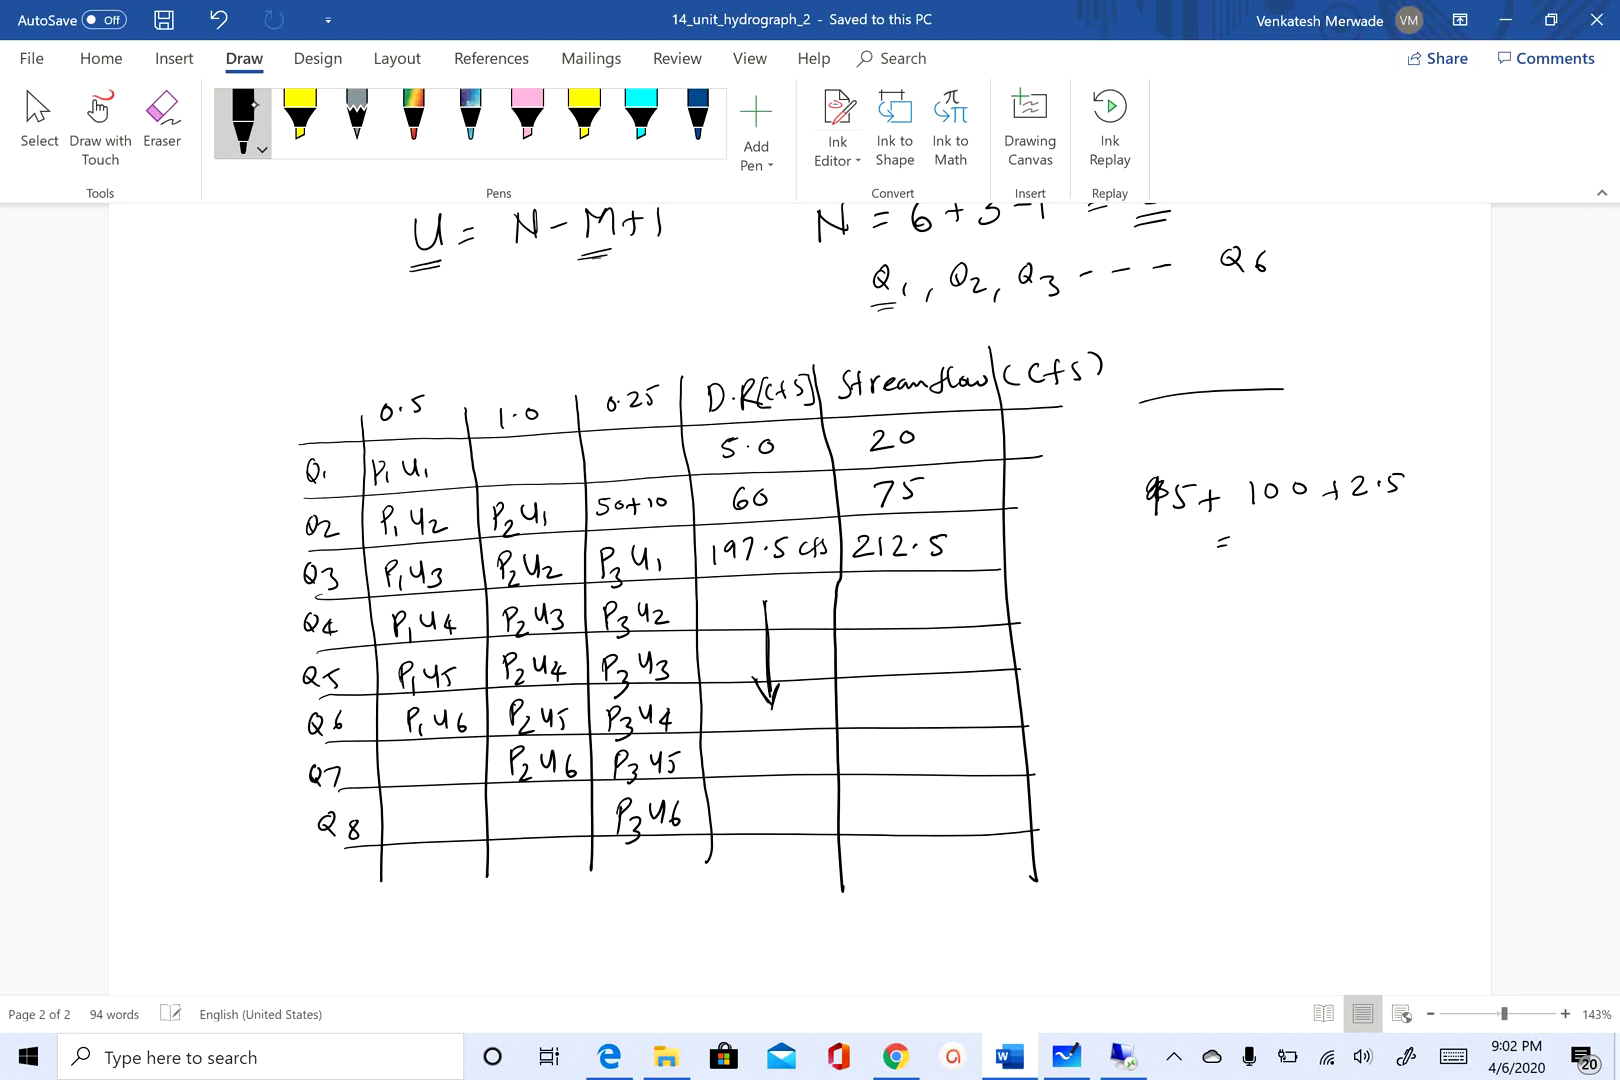
drag(903, 600, 919, 750)
mouse_move(904, 732)
mouse_down()
mouse_move(919, 752)
mouse_move(929, 734)
mouse_up()
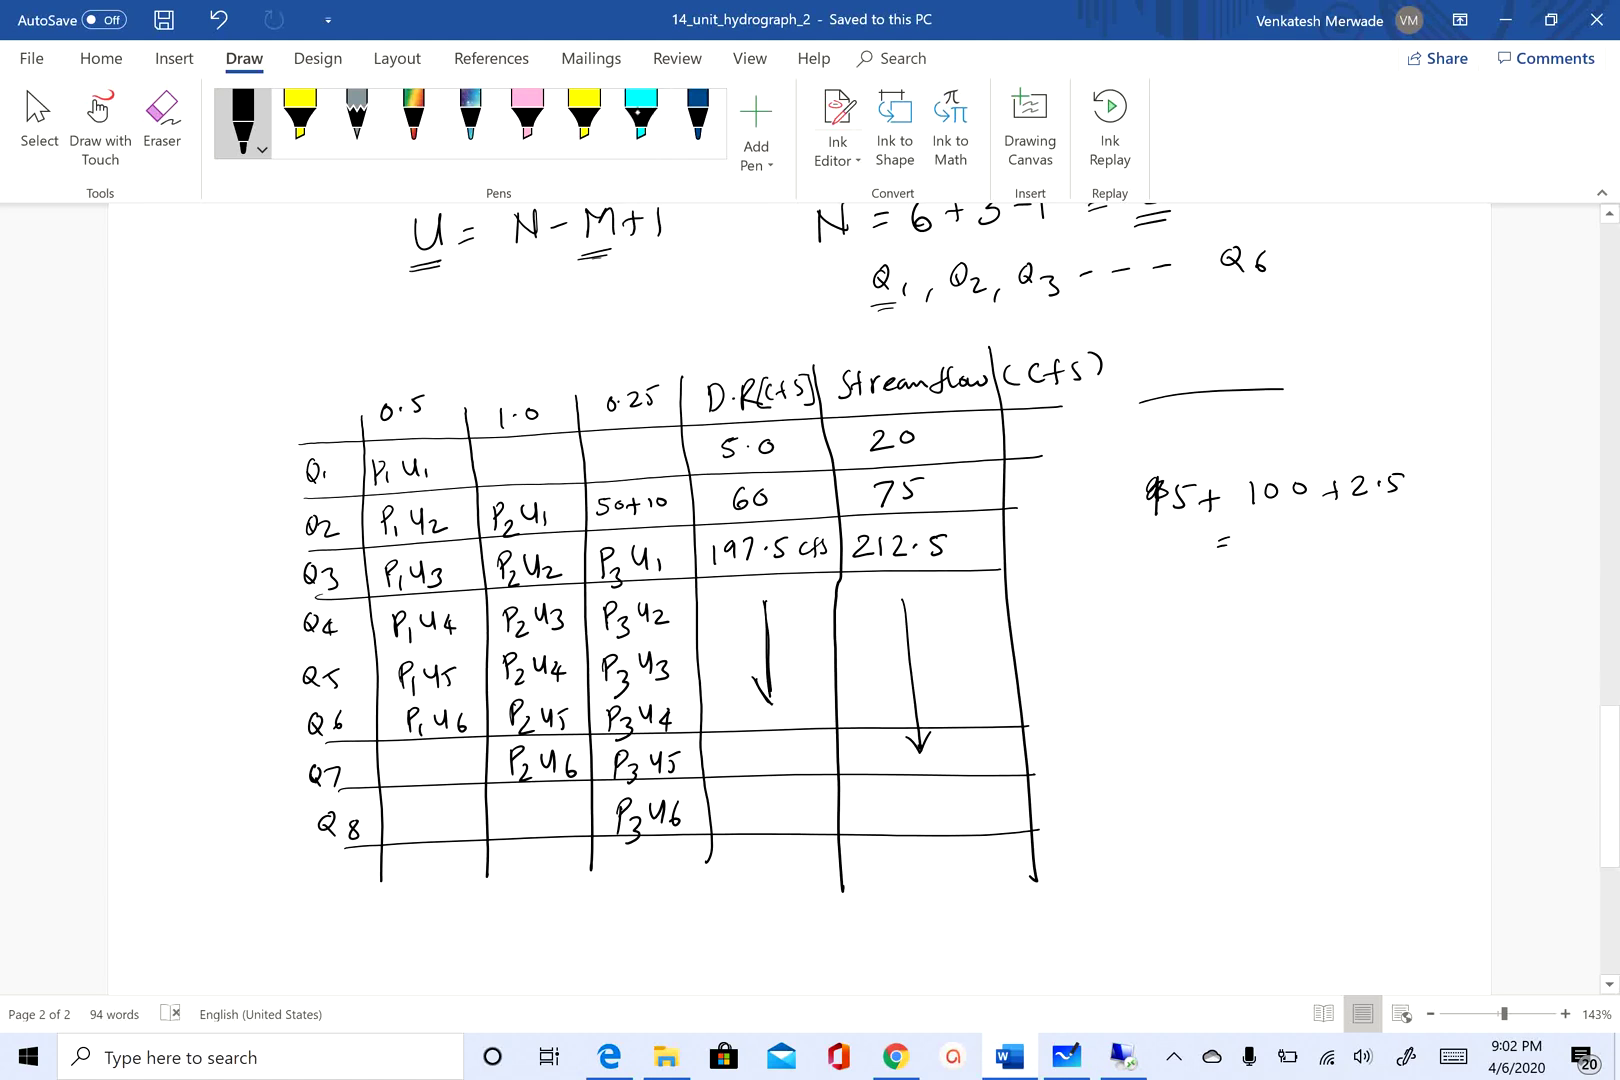
Step: Shade the empty D.R cells cyan and redraw the Q4–Q5 and Q5–Q6 row lines in black
click(640, 118)
drag(764, 564, 768, 748)
drag(740, 578, 748, 715)
click(243, 112)
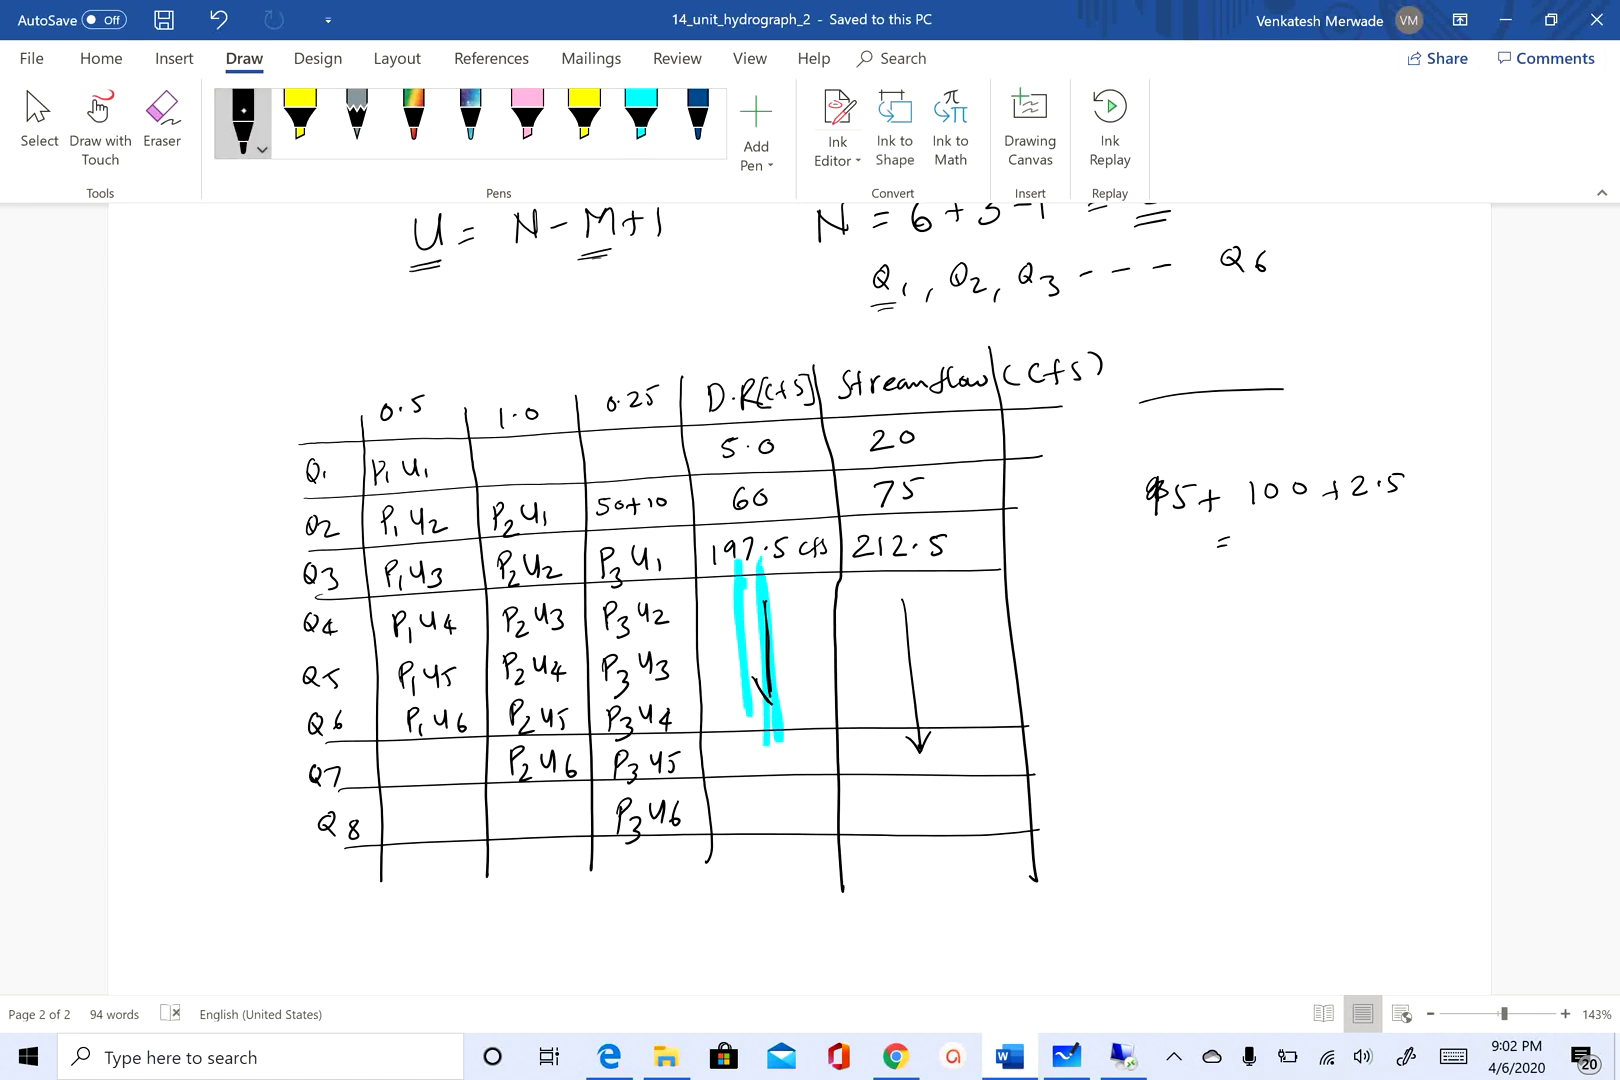
drag(284, 654, 1005, 628)
drag(275, 707, 1062, 678)
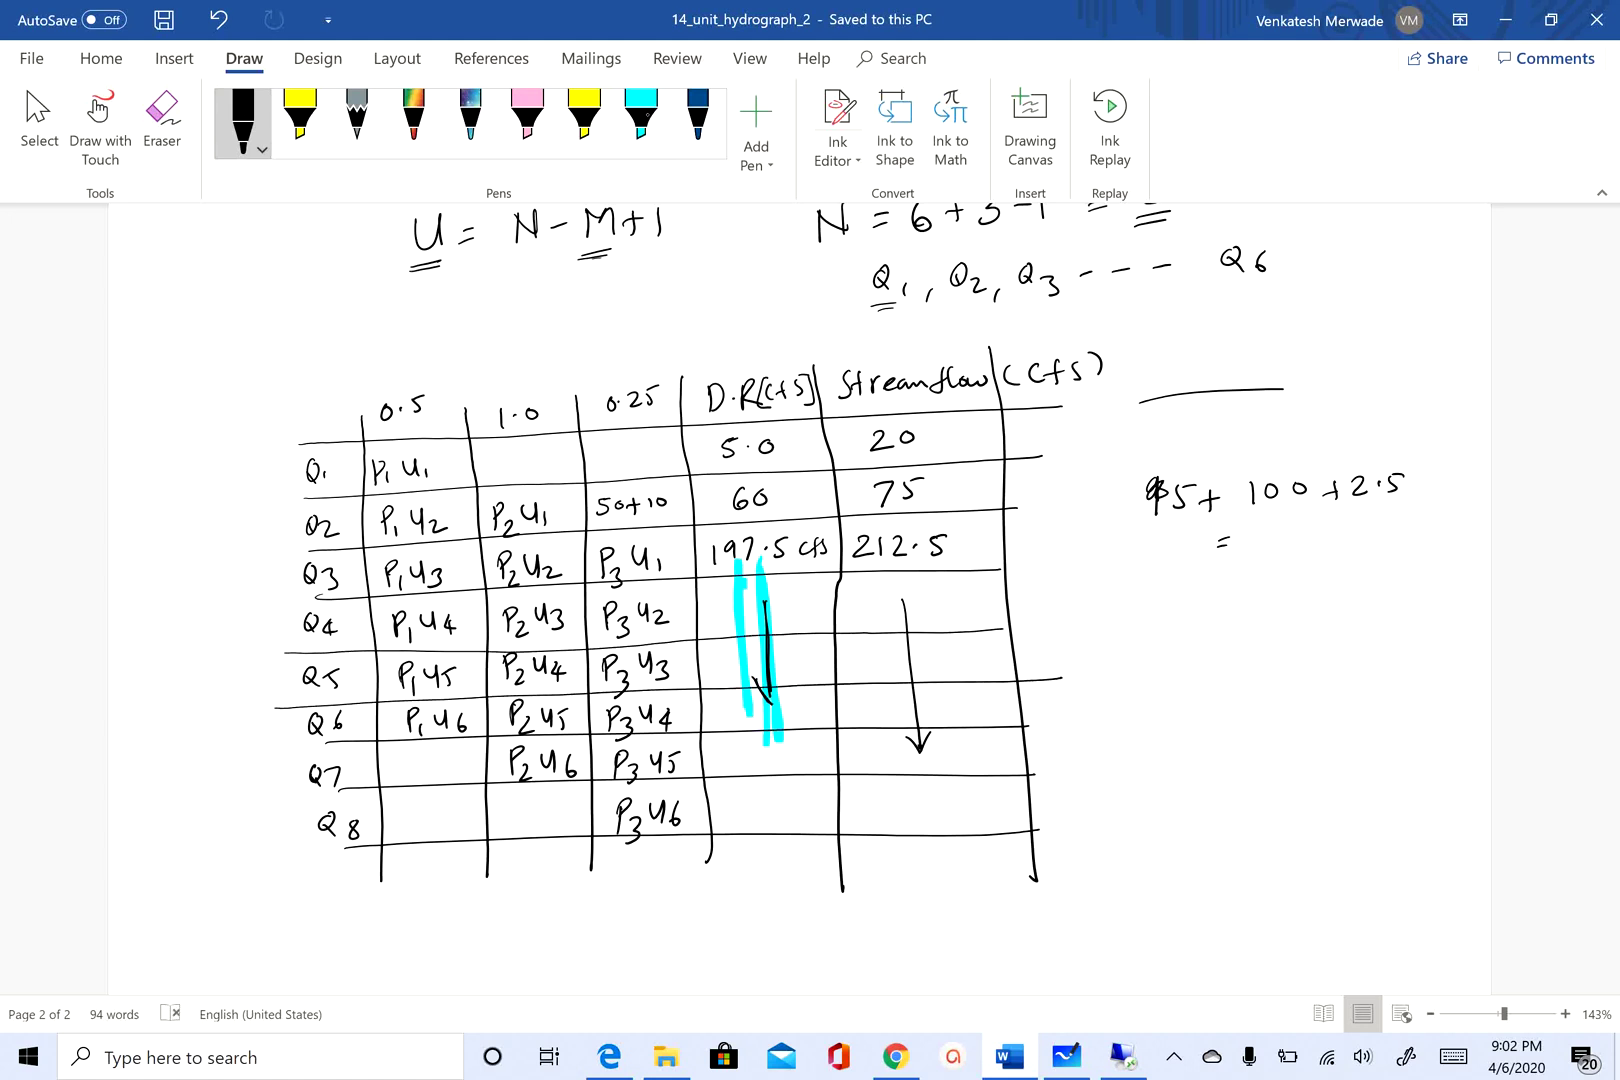
Step: Shade the Q4–Q8 D.R and Streamflow cells in cyan
click(640, 120)
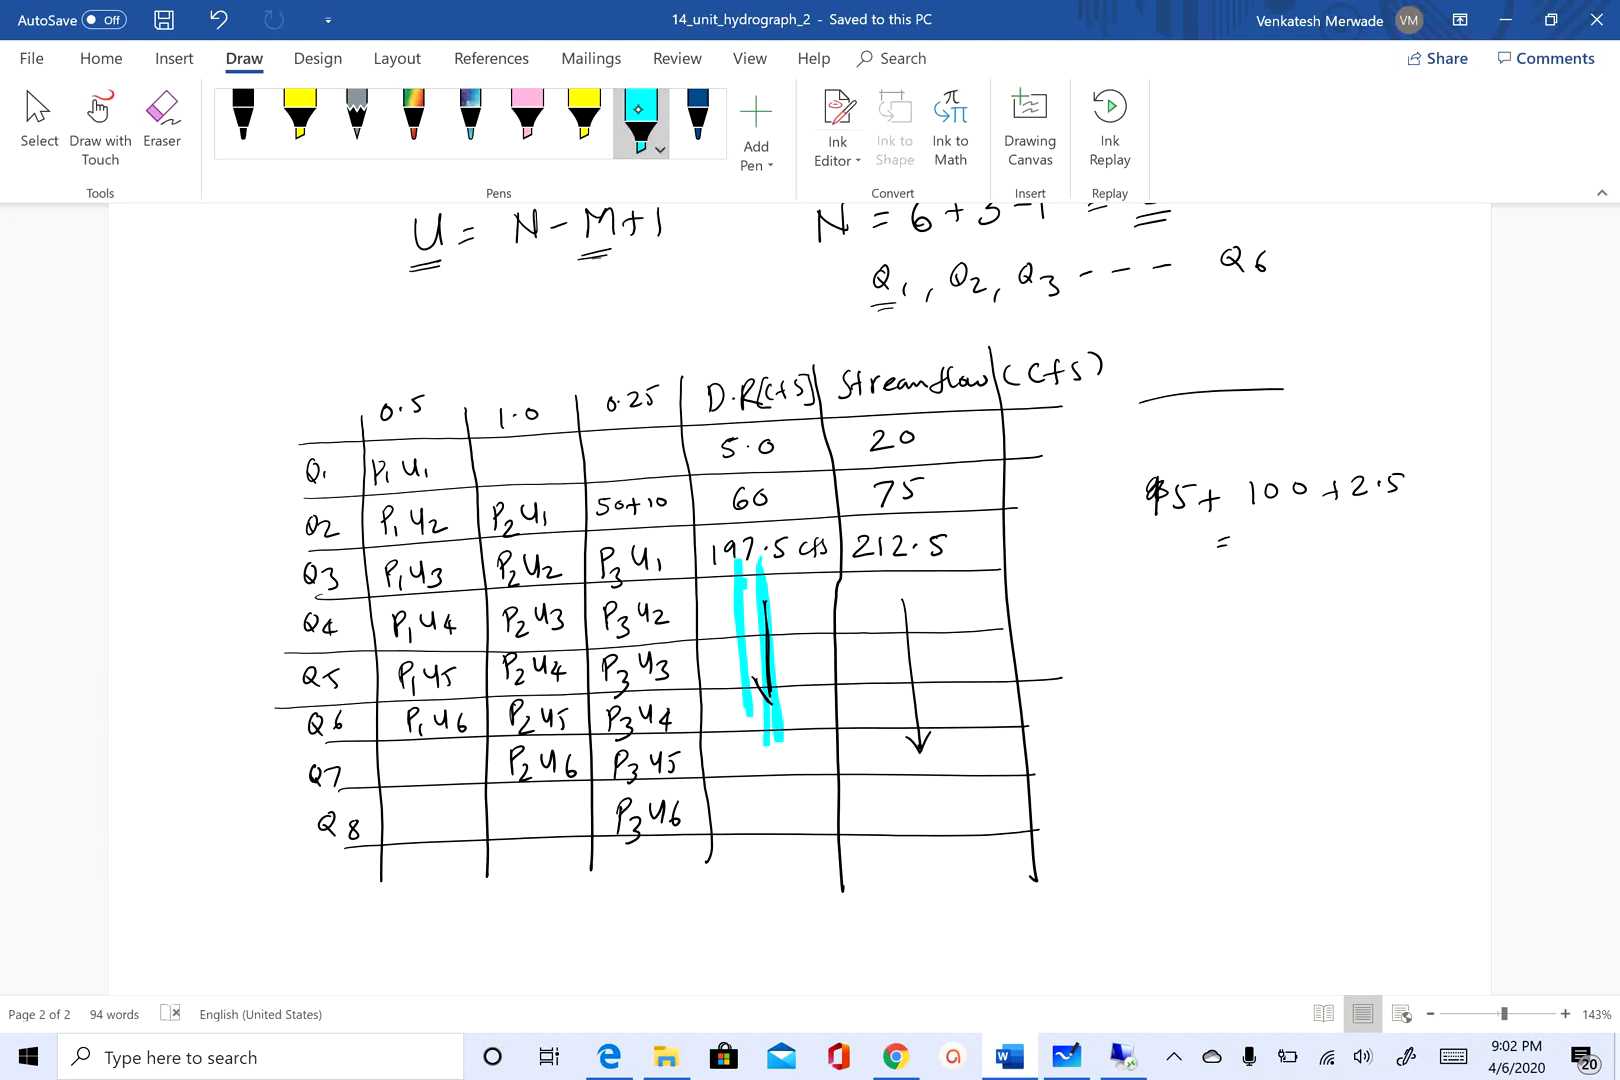
mouse_move(795, 620)
mouse_down()
mouse_move(820, 584)
mouse_move(975, 616)
mouse_move(980, 584)
mouse_move(950, 644)
mouse_move(965, 664)
mouse_move(995, 690)
mouse_up()
mouse_move(780, 690)
mouse_down()
mouse_move(990, 702)
mouse_move(732, 715)
mouse_move(1010, 720)
mouse_move(768, 740)
mouse_move(755, 755)
mouse_move(778, 790)
mouse_move(960, 810)
mouse_up()
mouse_move(755, 815)
mouse_down()
mouse_move(990, 815)
mouse_move(1012, 785)
mouse_move(995, 605)
mouse_up()
drag(722, 594, 718, 756)
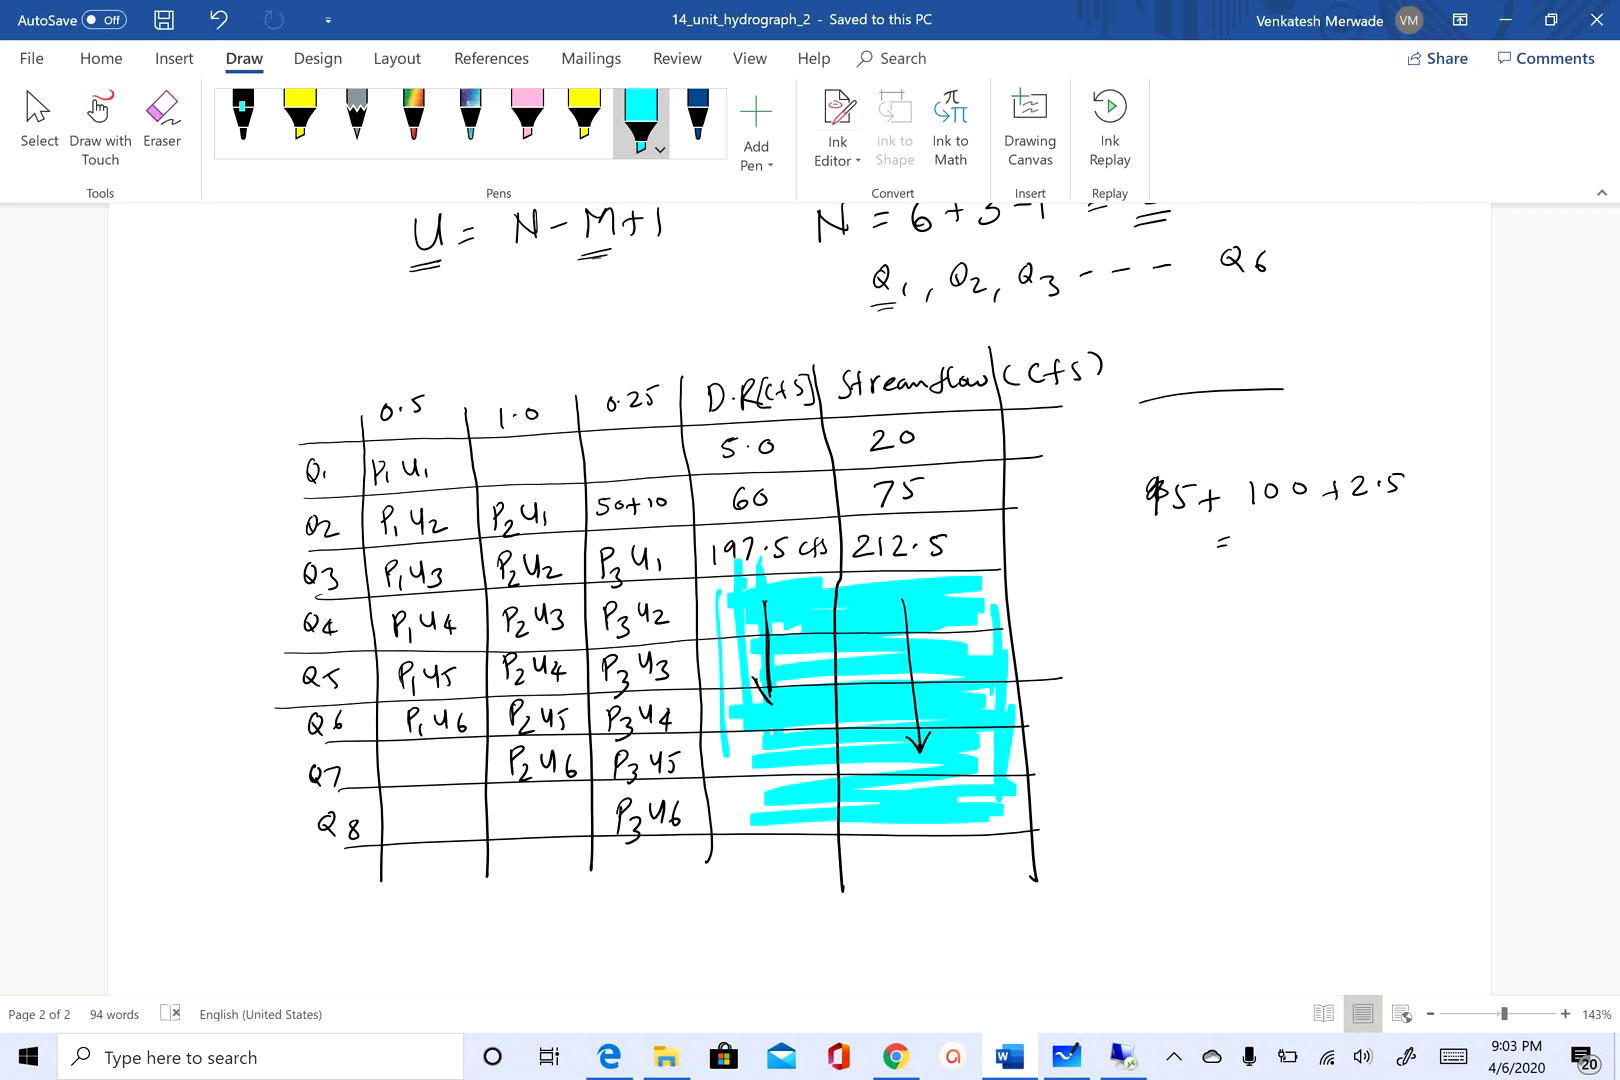
Step: Draw three downward arrows in black to the left of the table
click(243, 118)
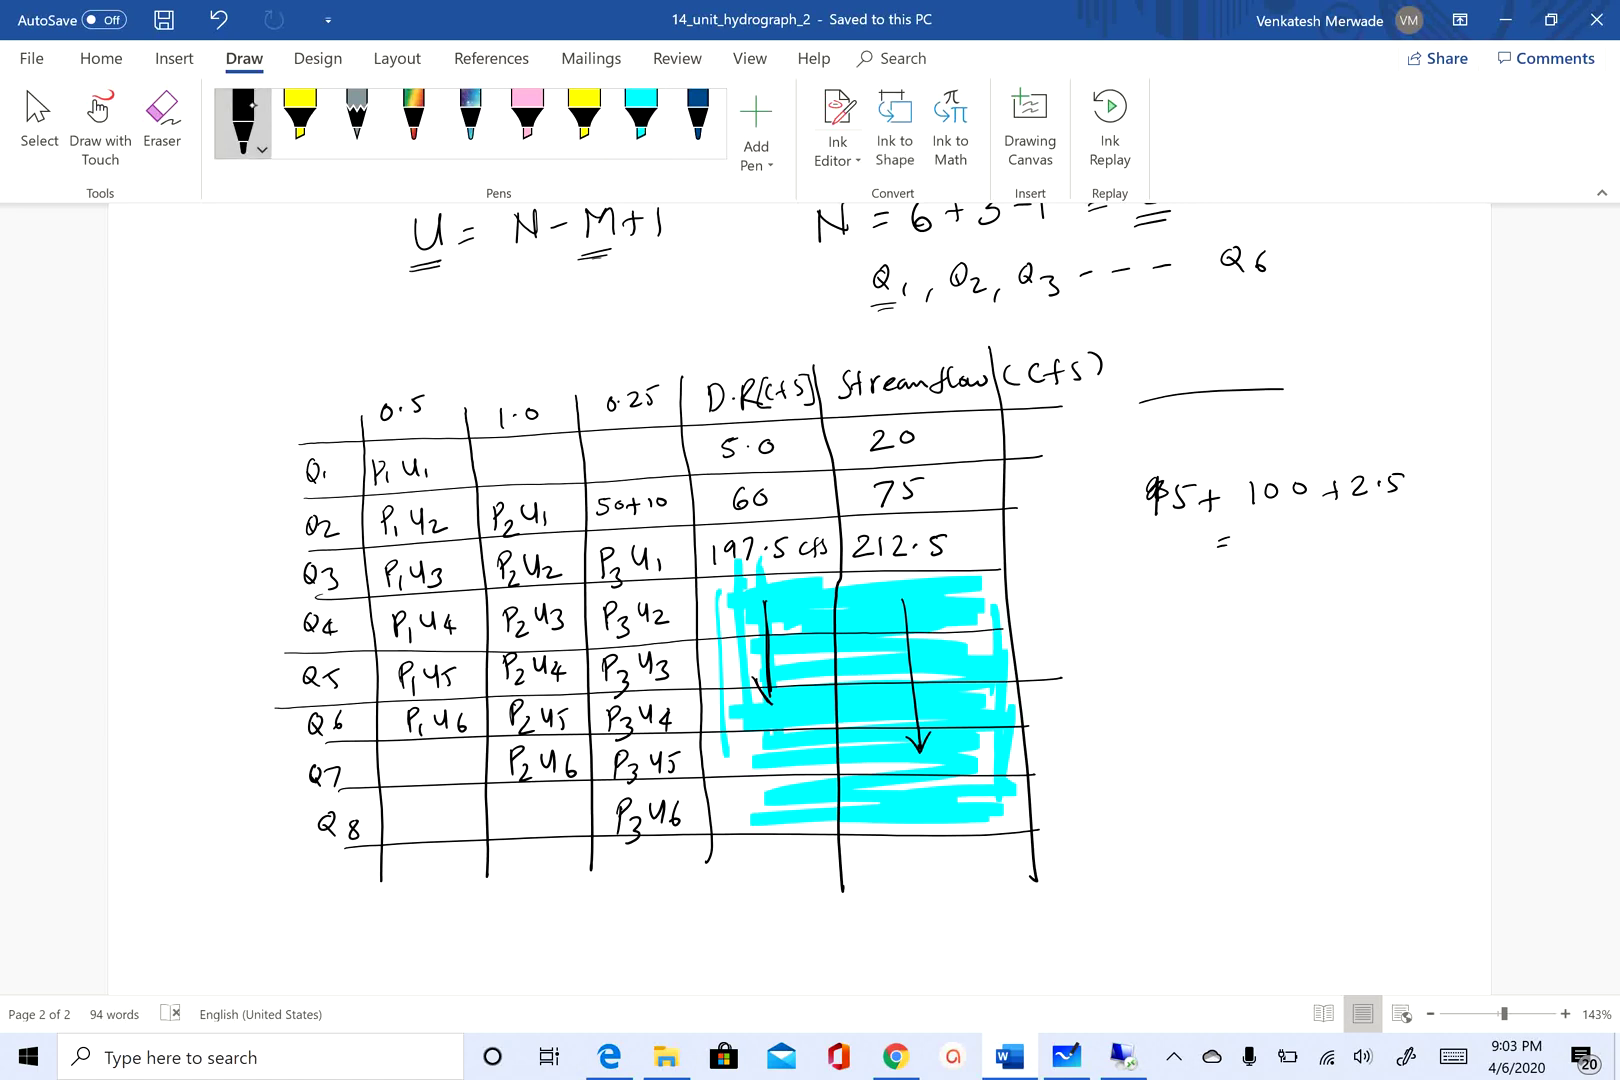
drag(243, 410, 250, 600)
drag(187, 422, 190, 610)
drag(205, 585, 190, 610)
drag(213, 422, 218, 610)
drag(204, 596, 220, 612)
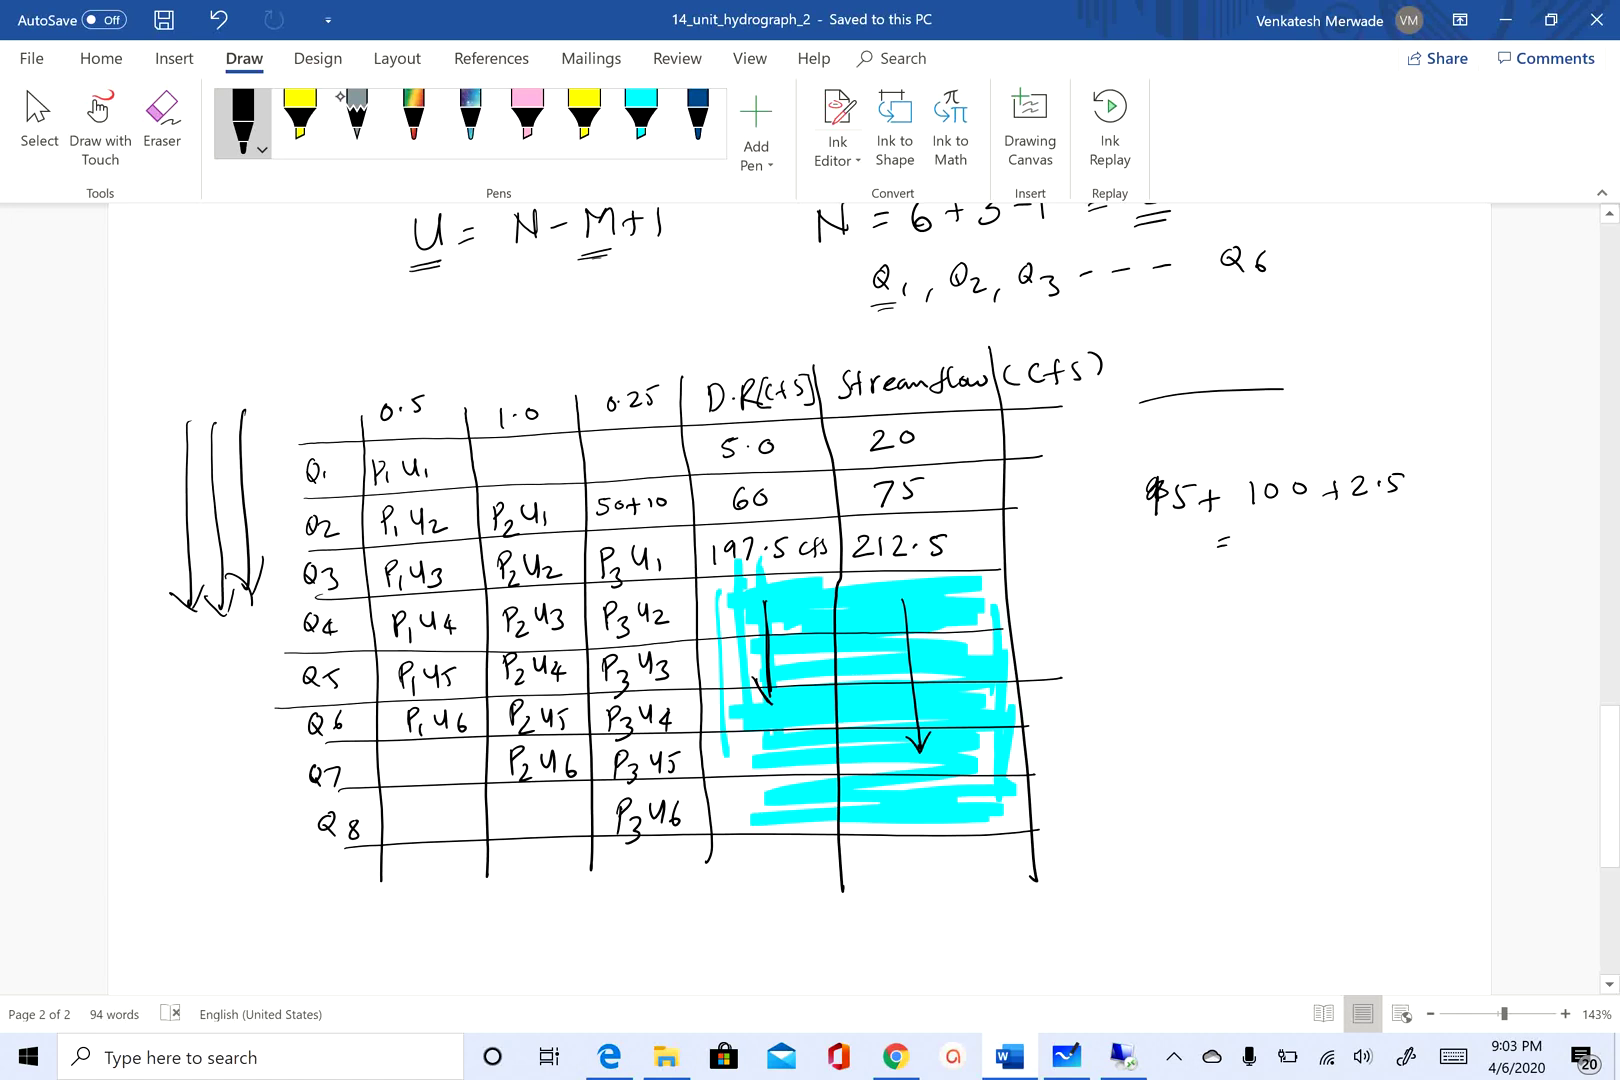
Step: Highlight the Streamflow (cfs) values through Q8 and the column header in yellow
click(299, 118)
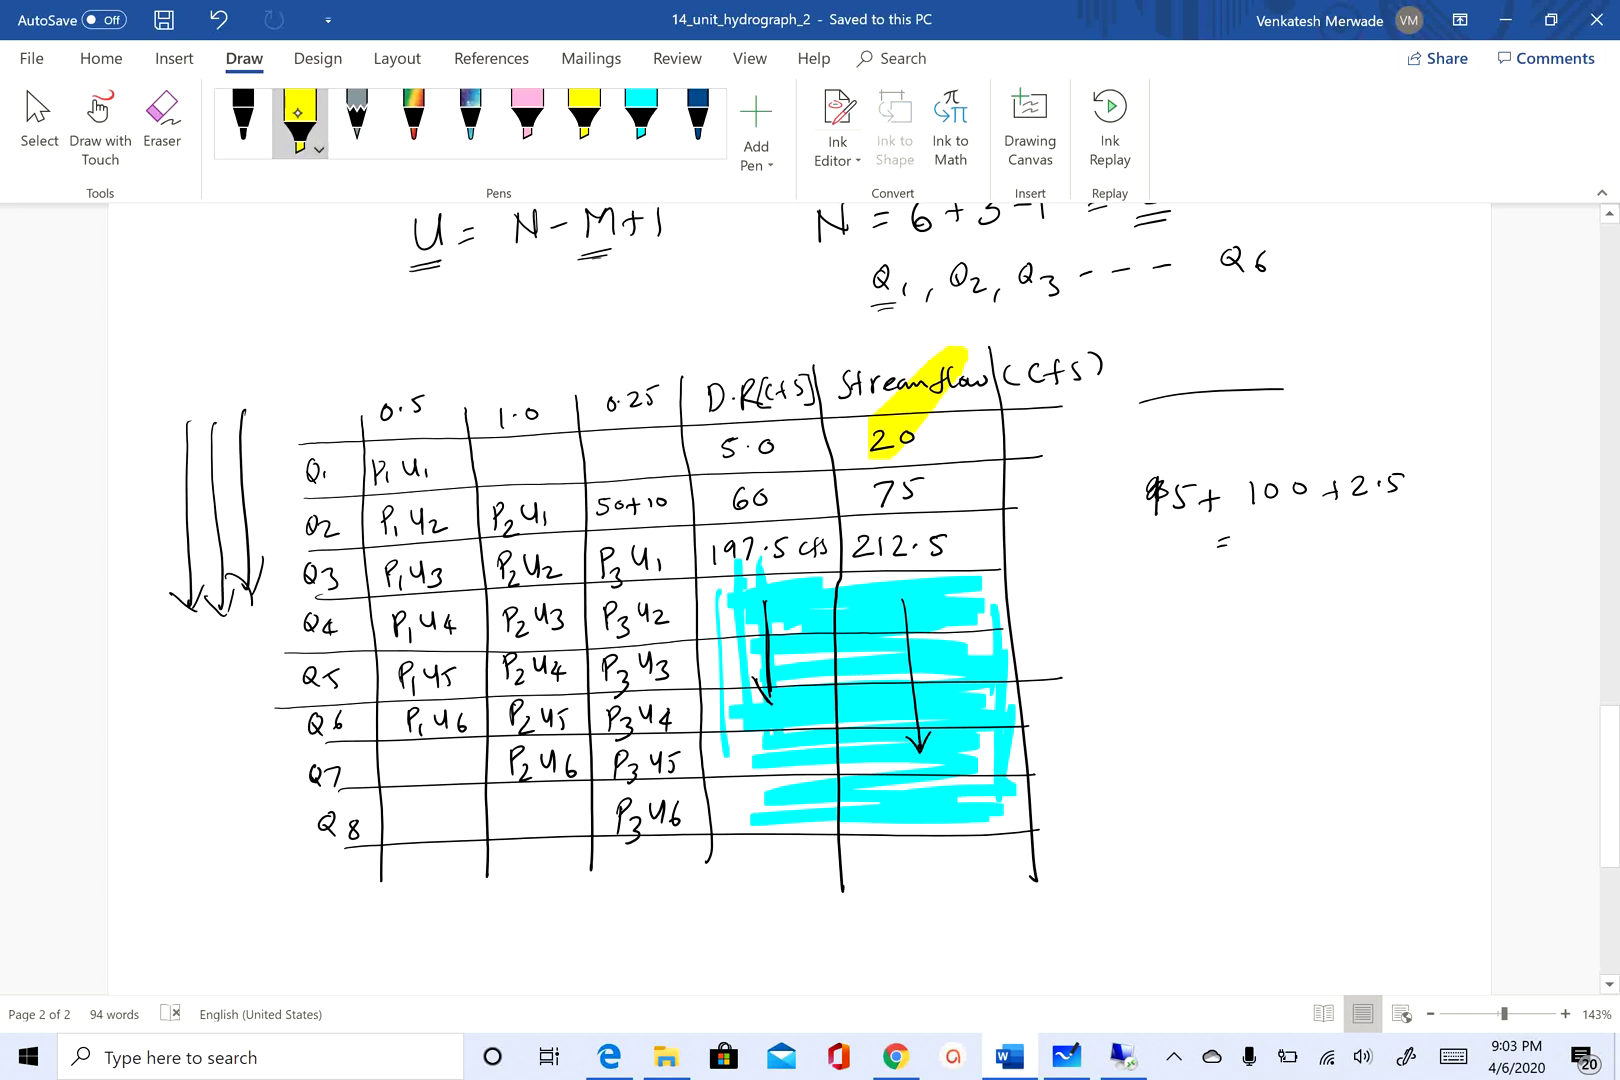
mouse_move(860, 460)
mouse_down()
mouse_move(850, 530)
mouse_move(900, 585)
mouse_move(865, 615)
mouse_move(885, 675)
mouse_move(855, 700)
mouse_move(870, 755)
mouse_move(1005, 630)
mouse_move(895, 785)
mouse_move(868, 785)
mouse_move(900, 818)
mouse_move(940, 845)
mouse_up()
mouse_move(812, 372)
mouse_down()
mouse_move(900, 366)
mouse_move(845, 405)
mouse_up()
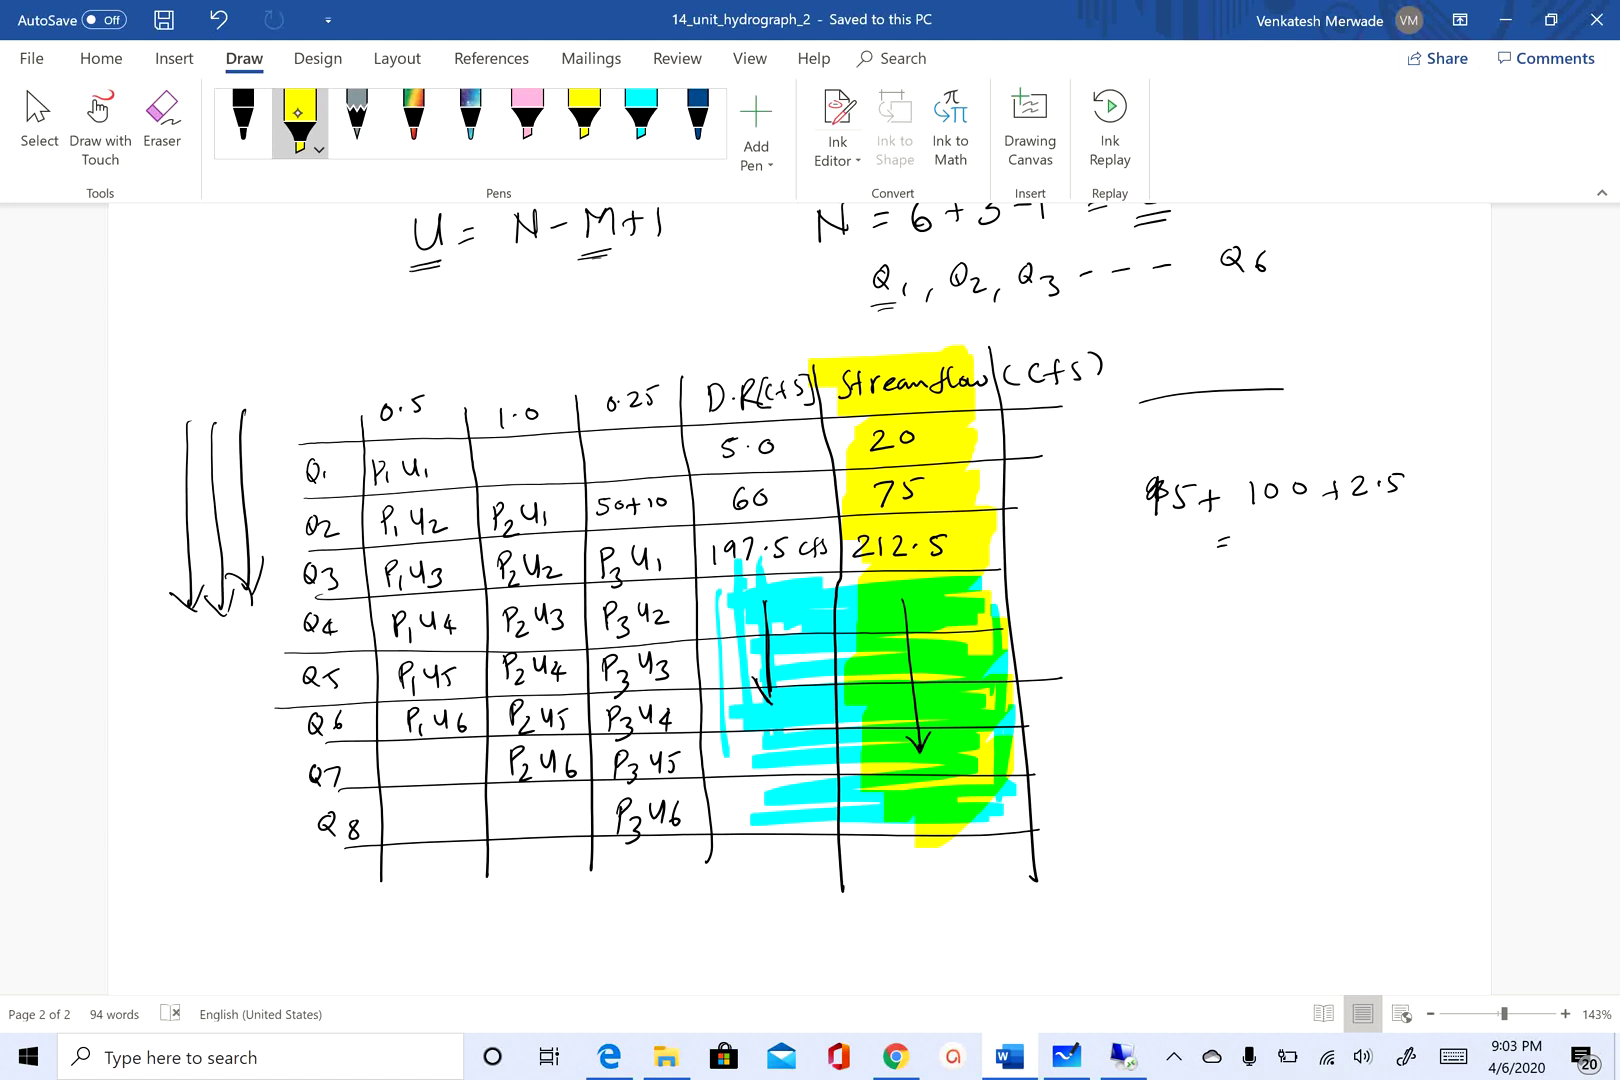
scroll(810, 600, down, 2)
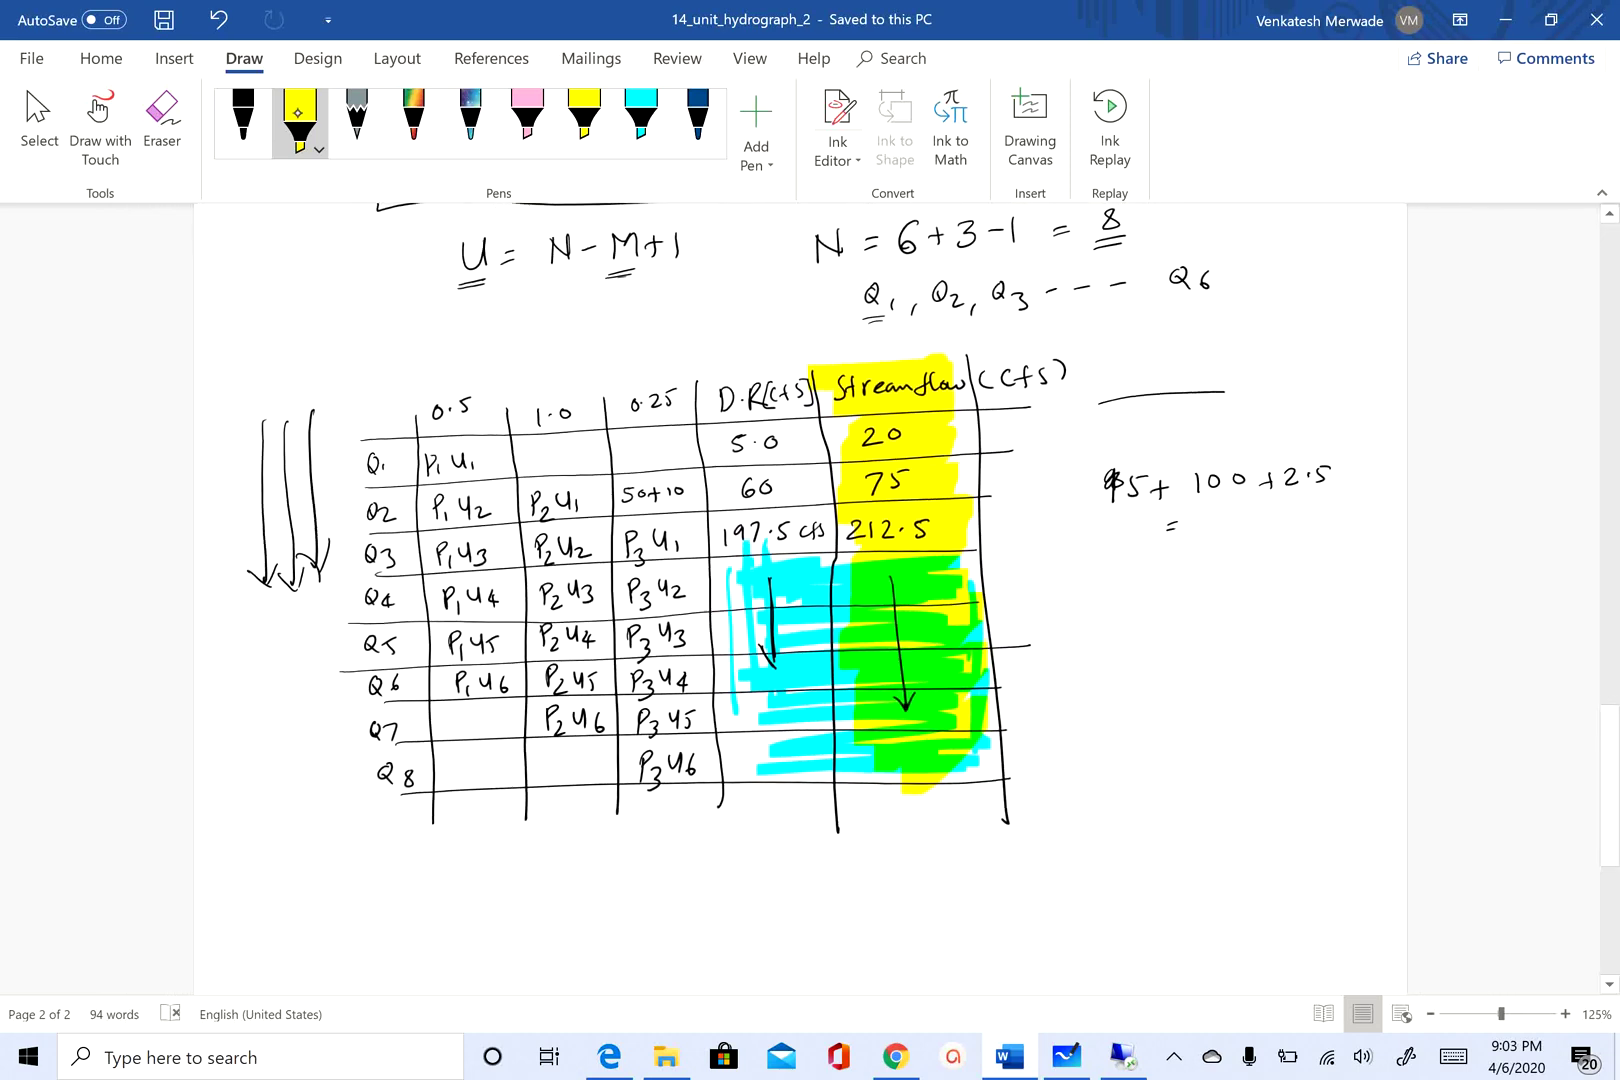
scroll(800, 600, up, 3)
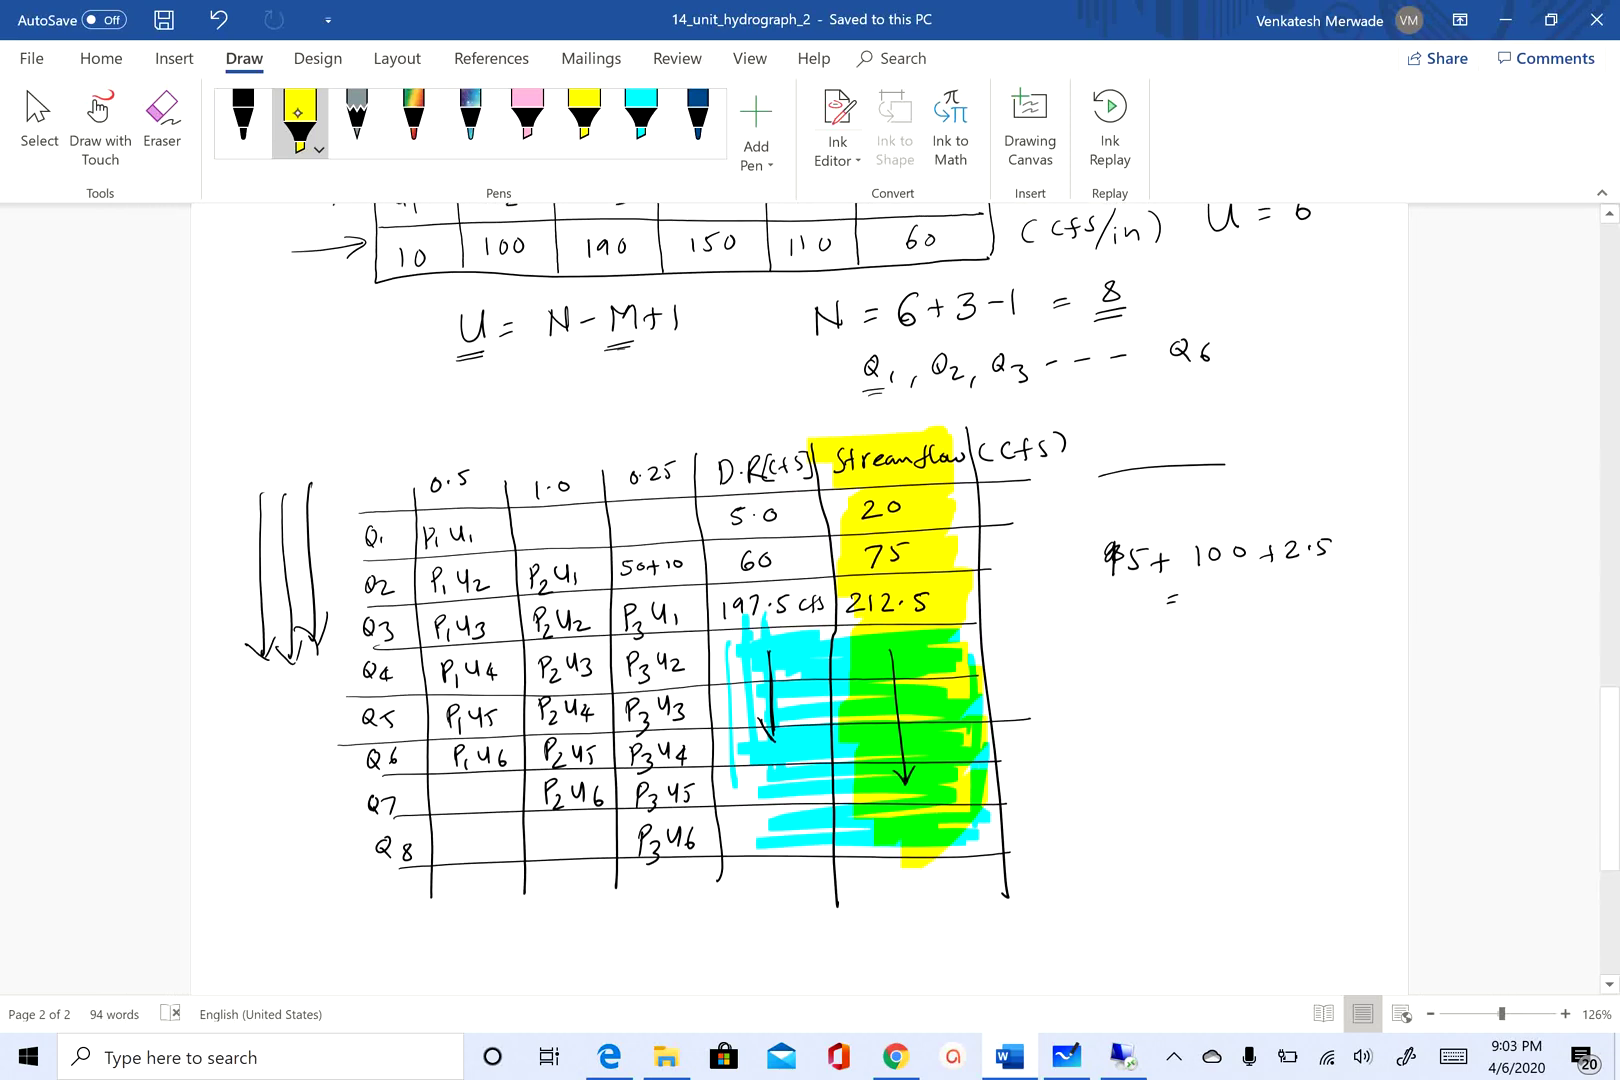
scroll(370, 346, up, 1)
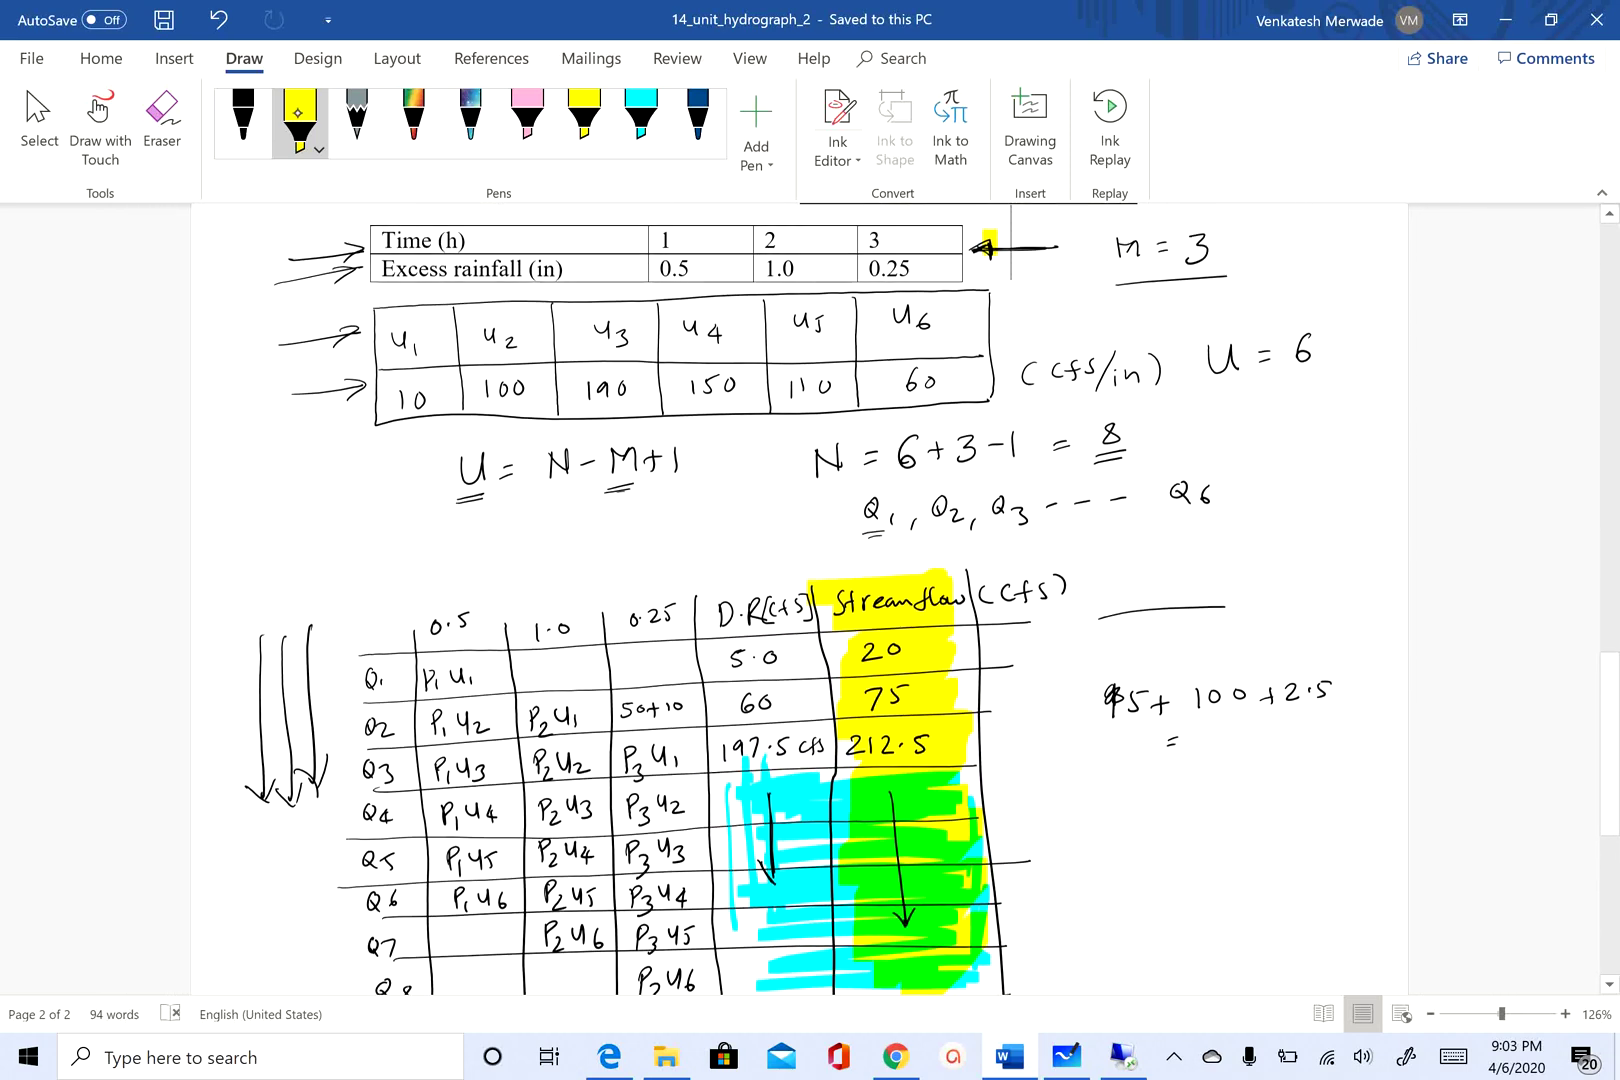
scroll(370, 346, up, 1)
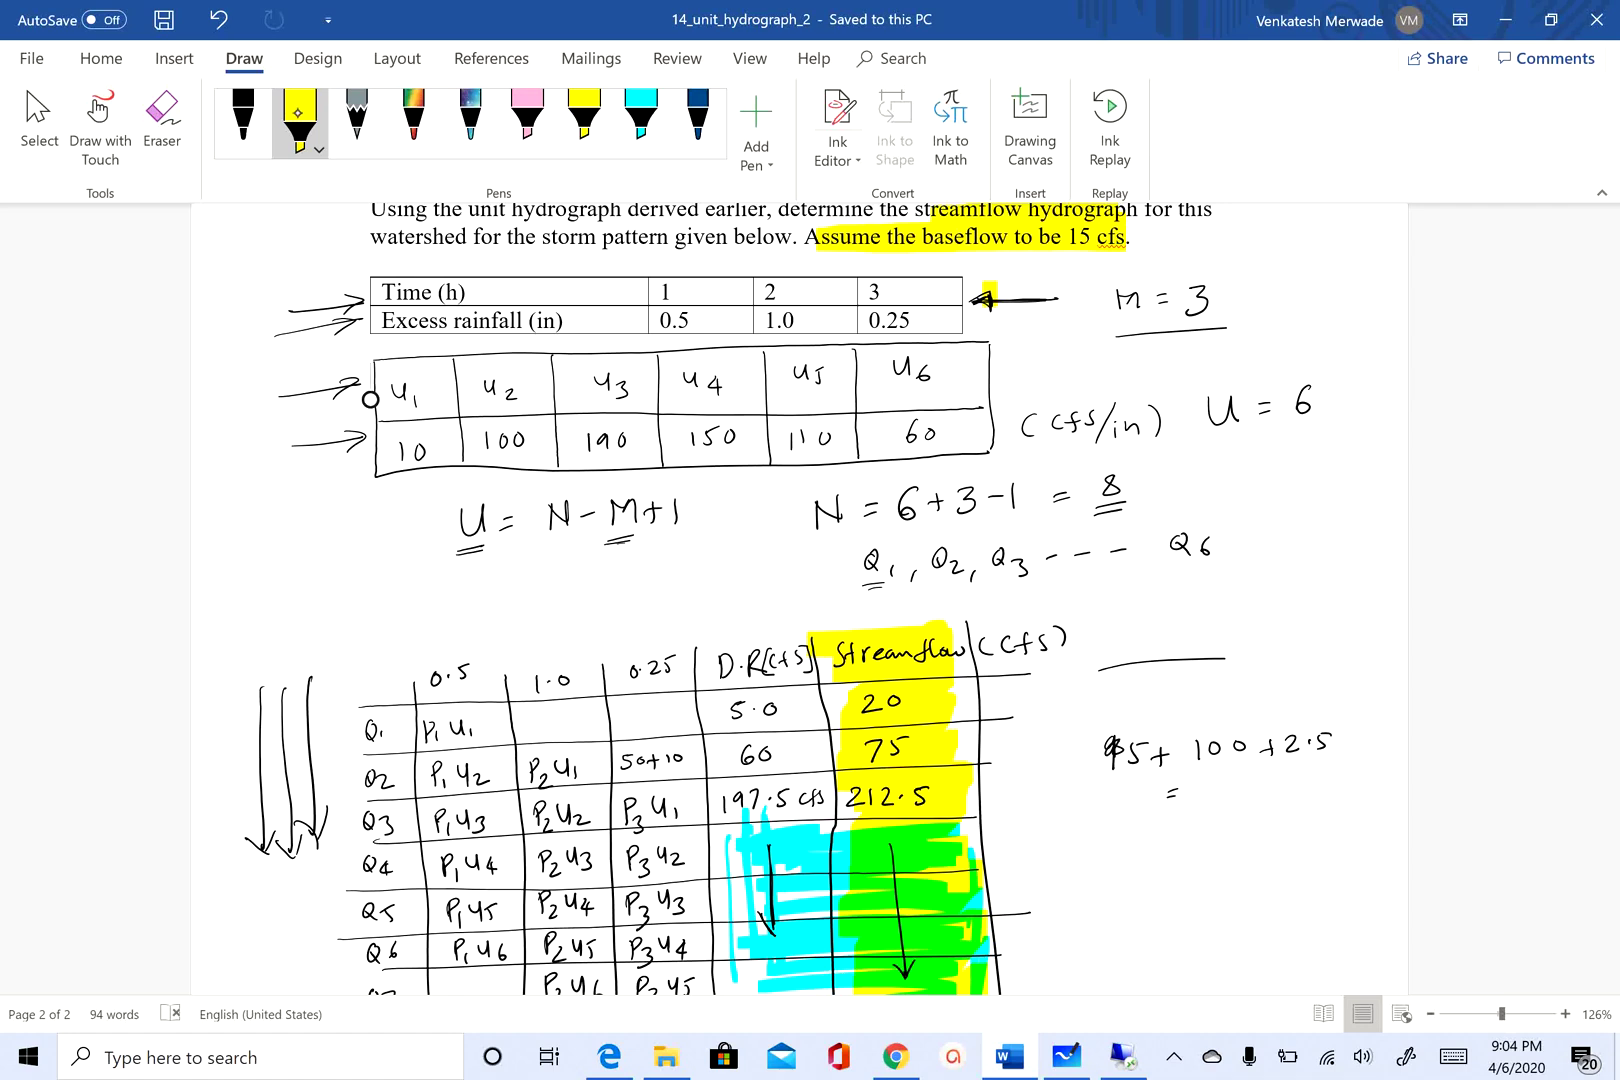
scroll(800, 600, up, 6)
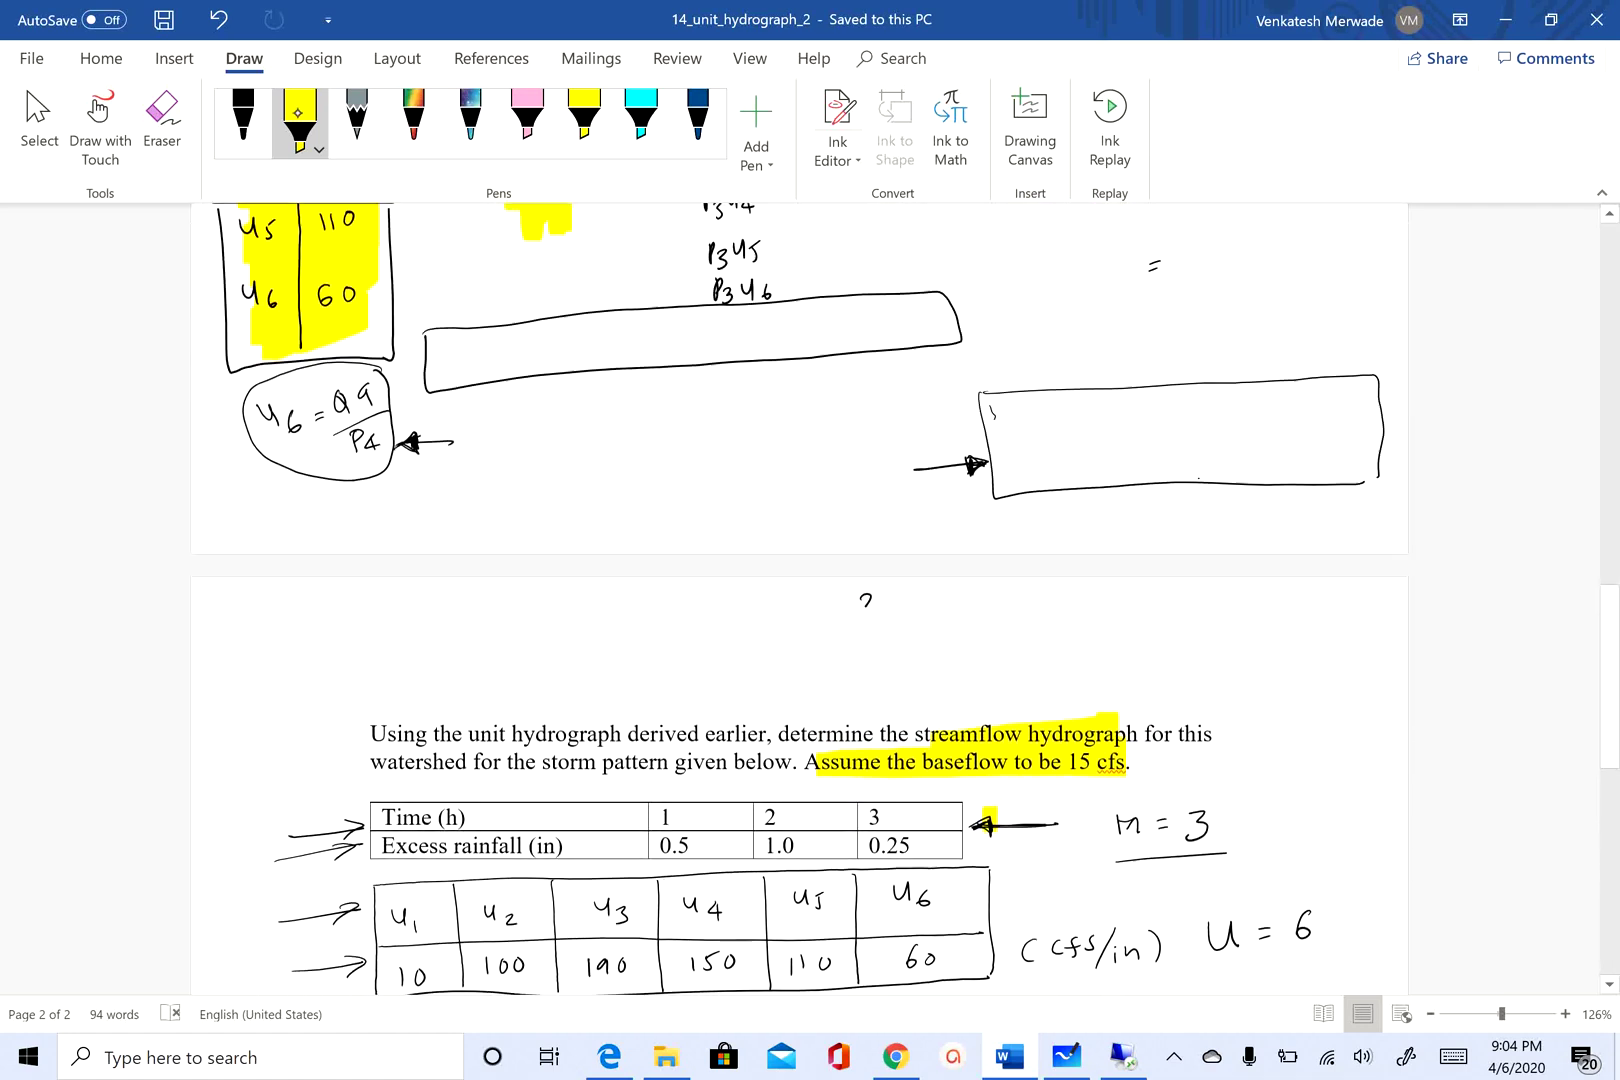
scroll(800, 600, up, 5)
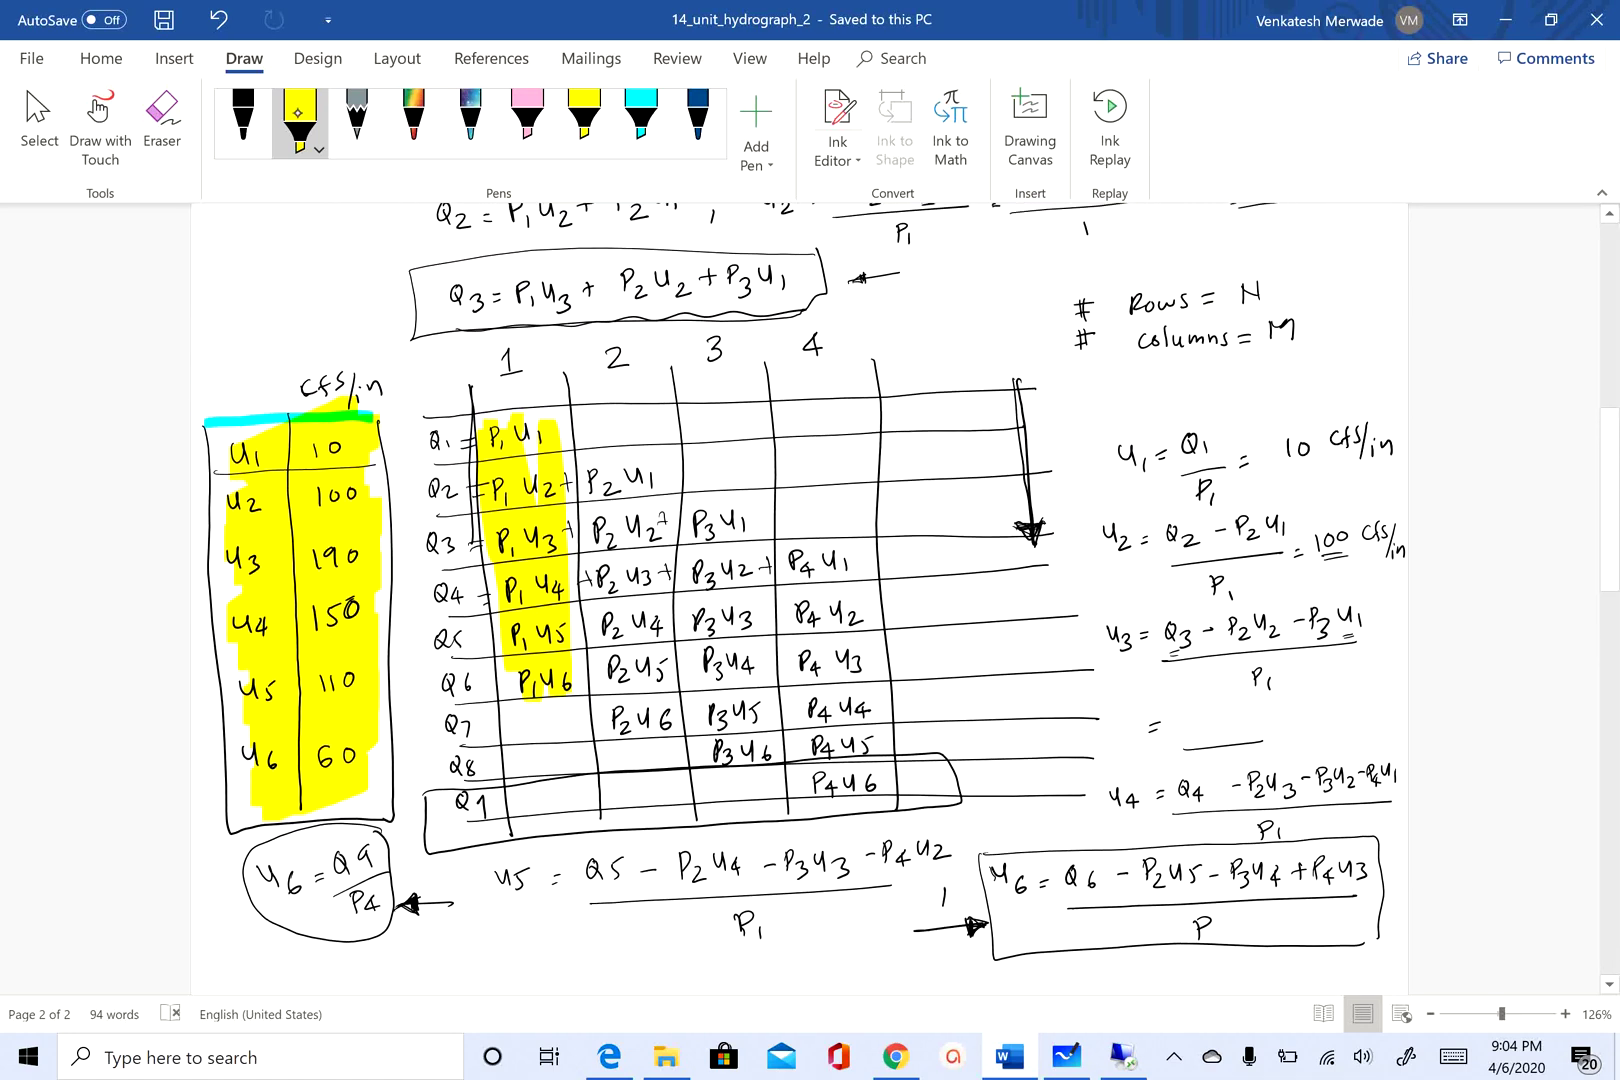
scroll(800, 600, down, 1)
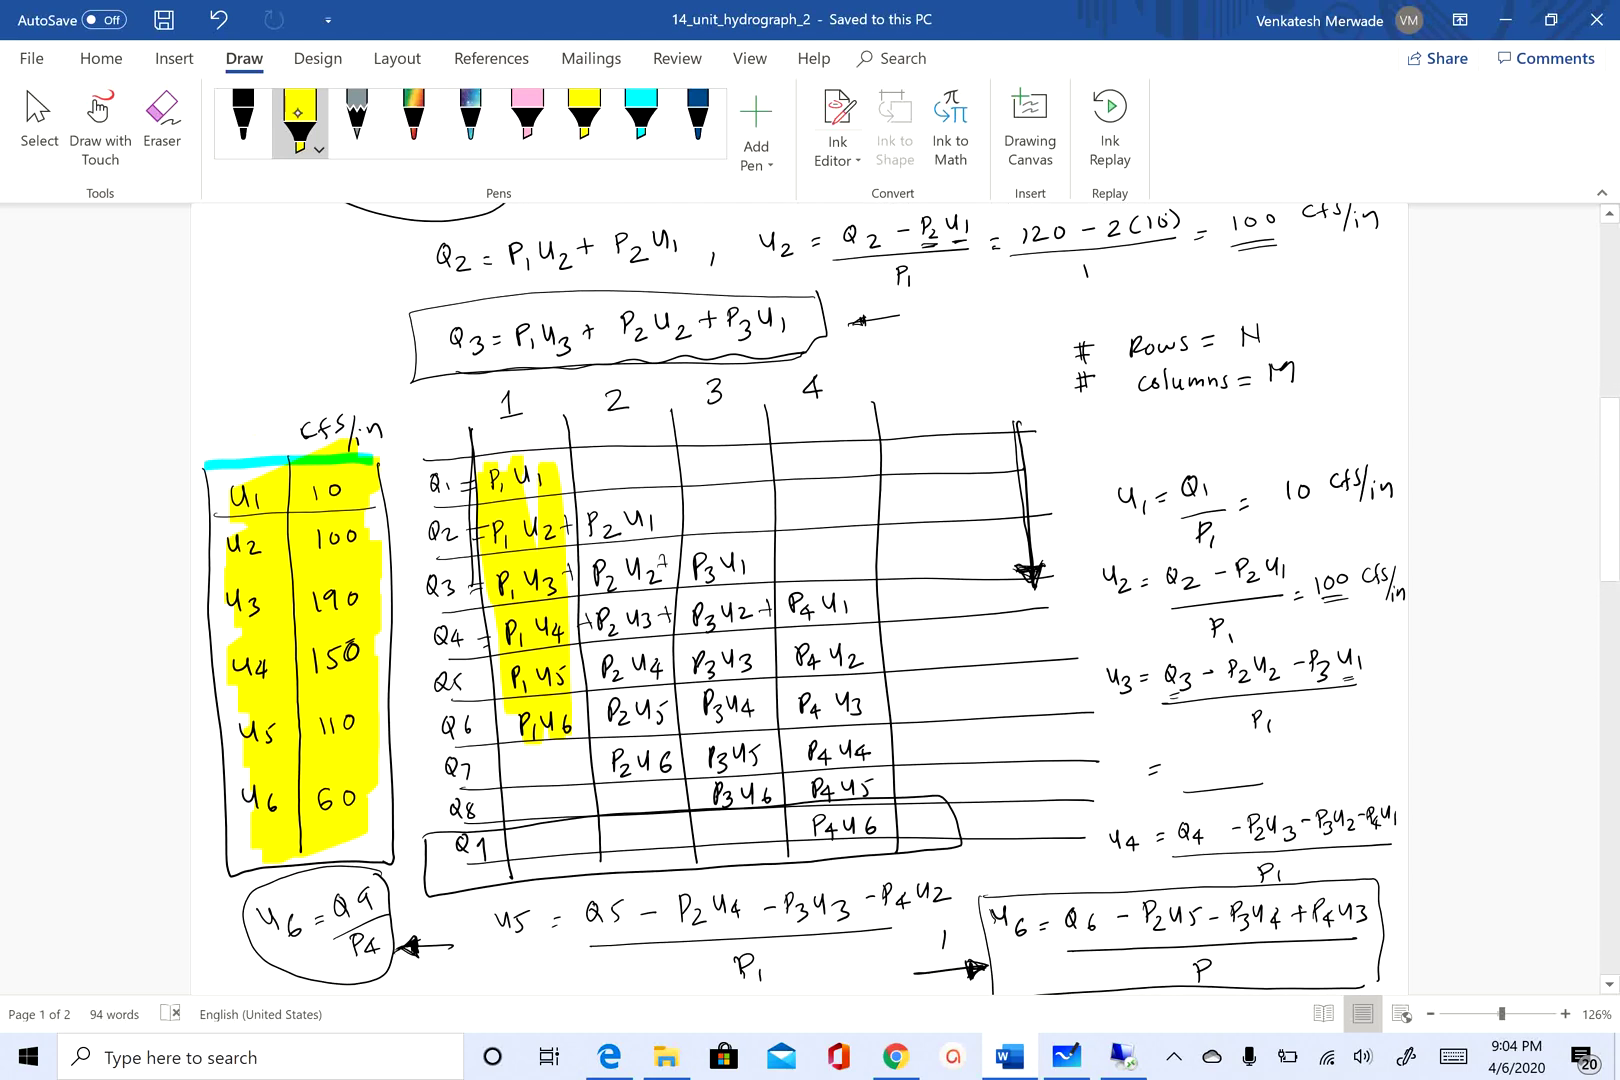
scroll(800, 600, down, 6)
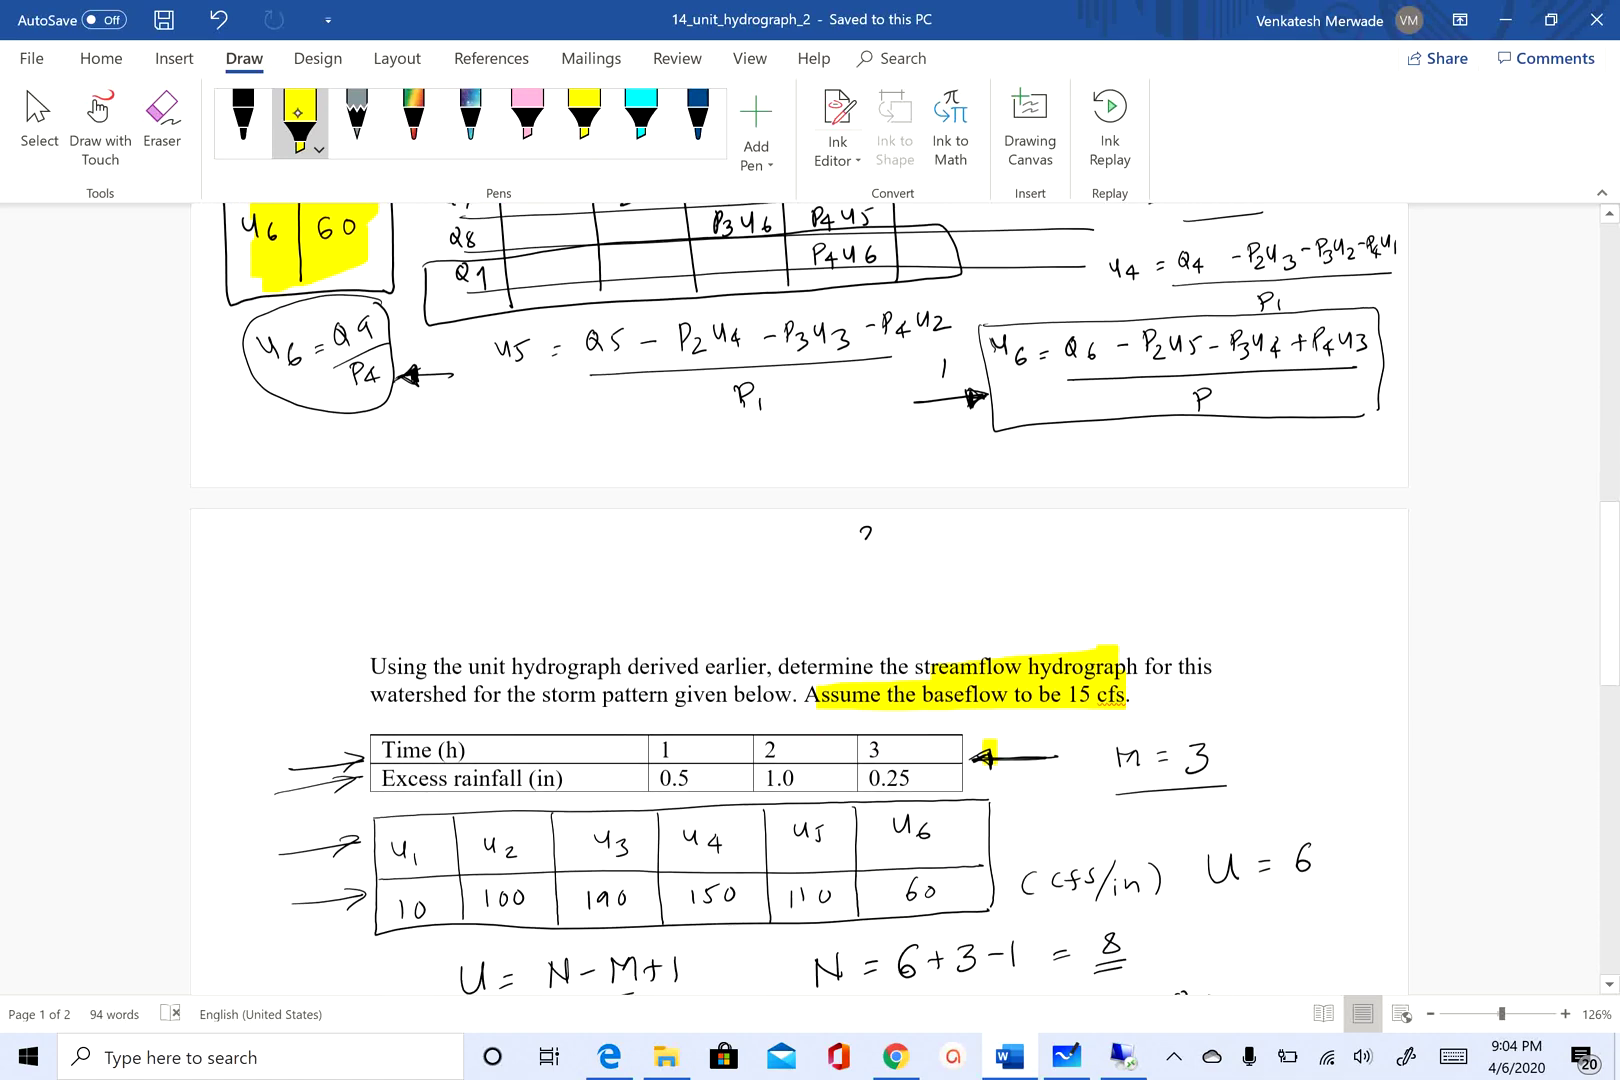
scroll(800, 600, down, 7)
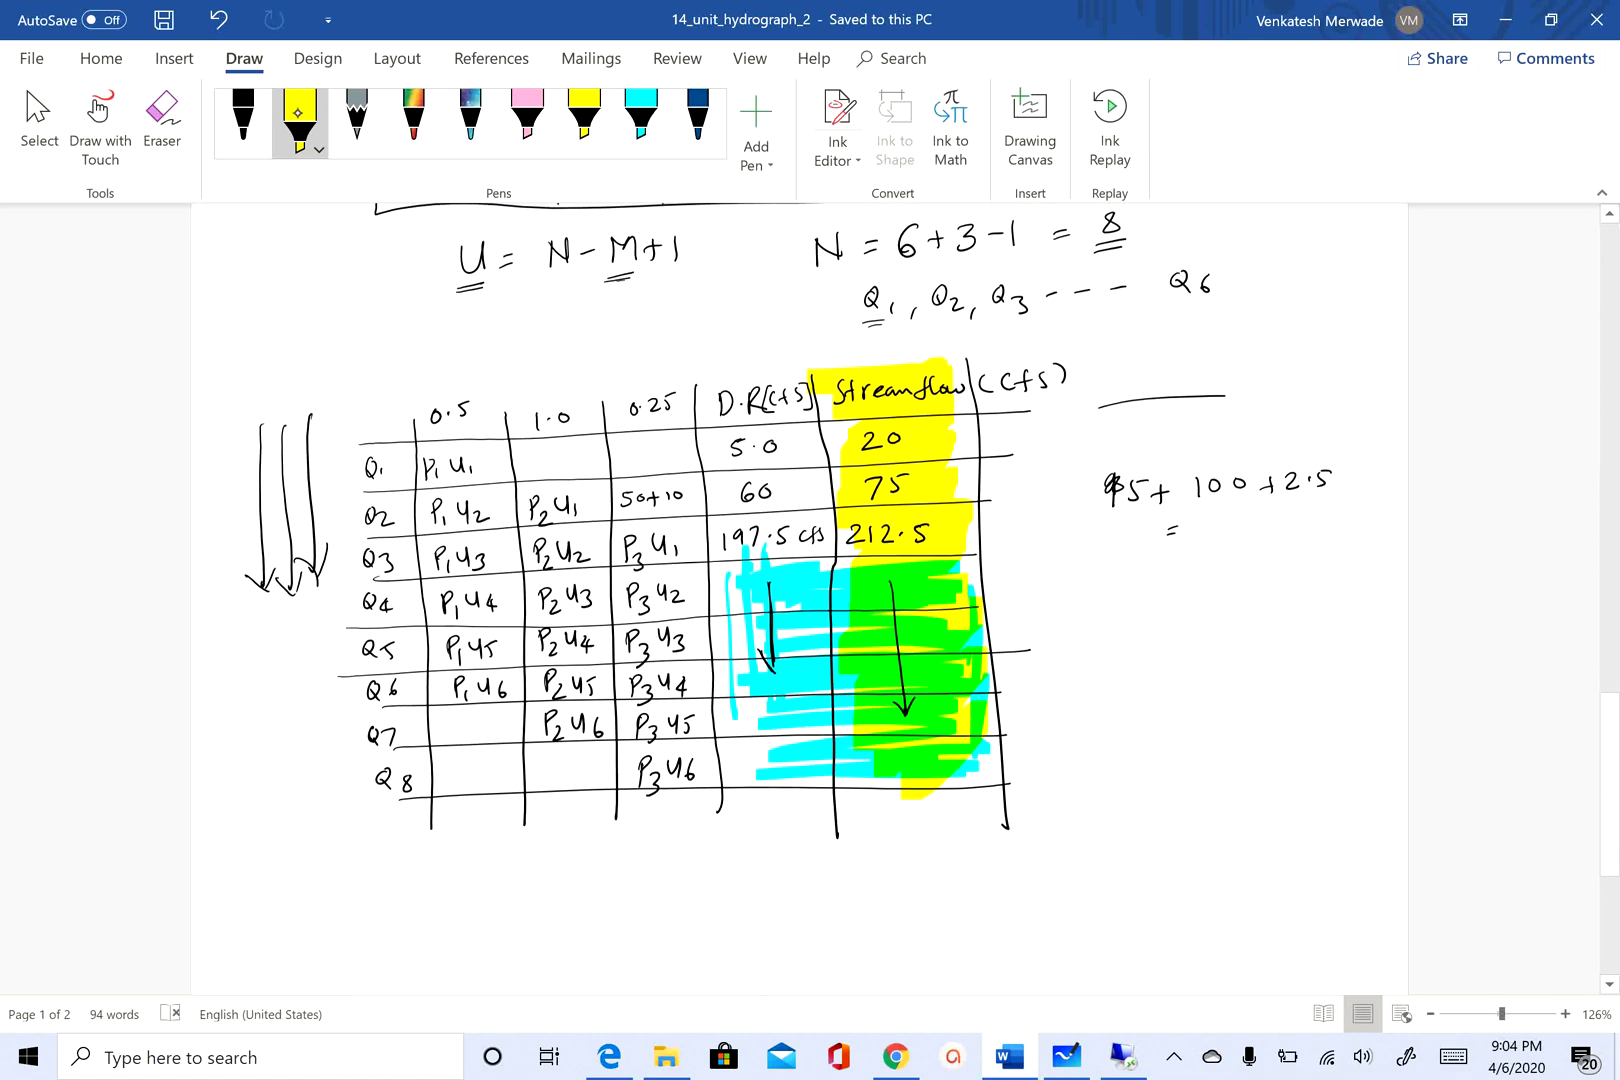
scroll(800, 600, down, 1)
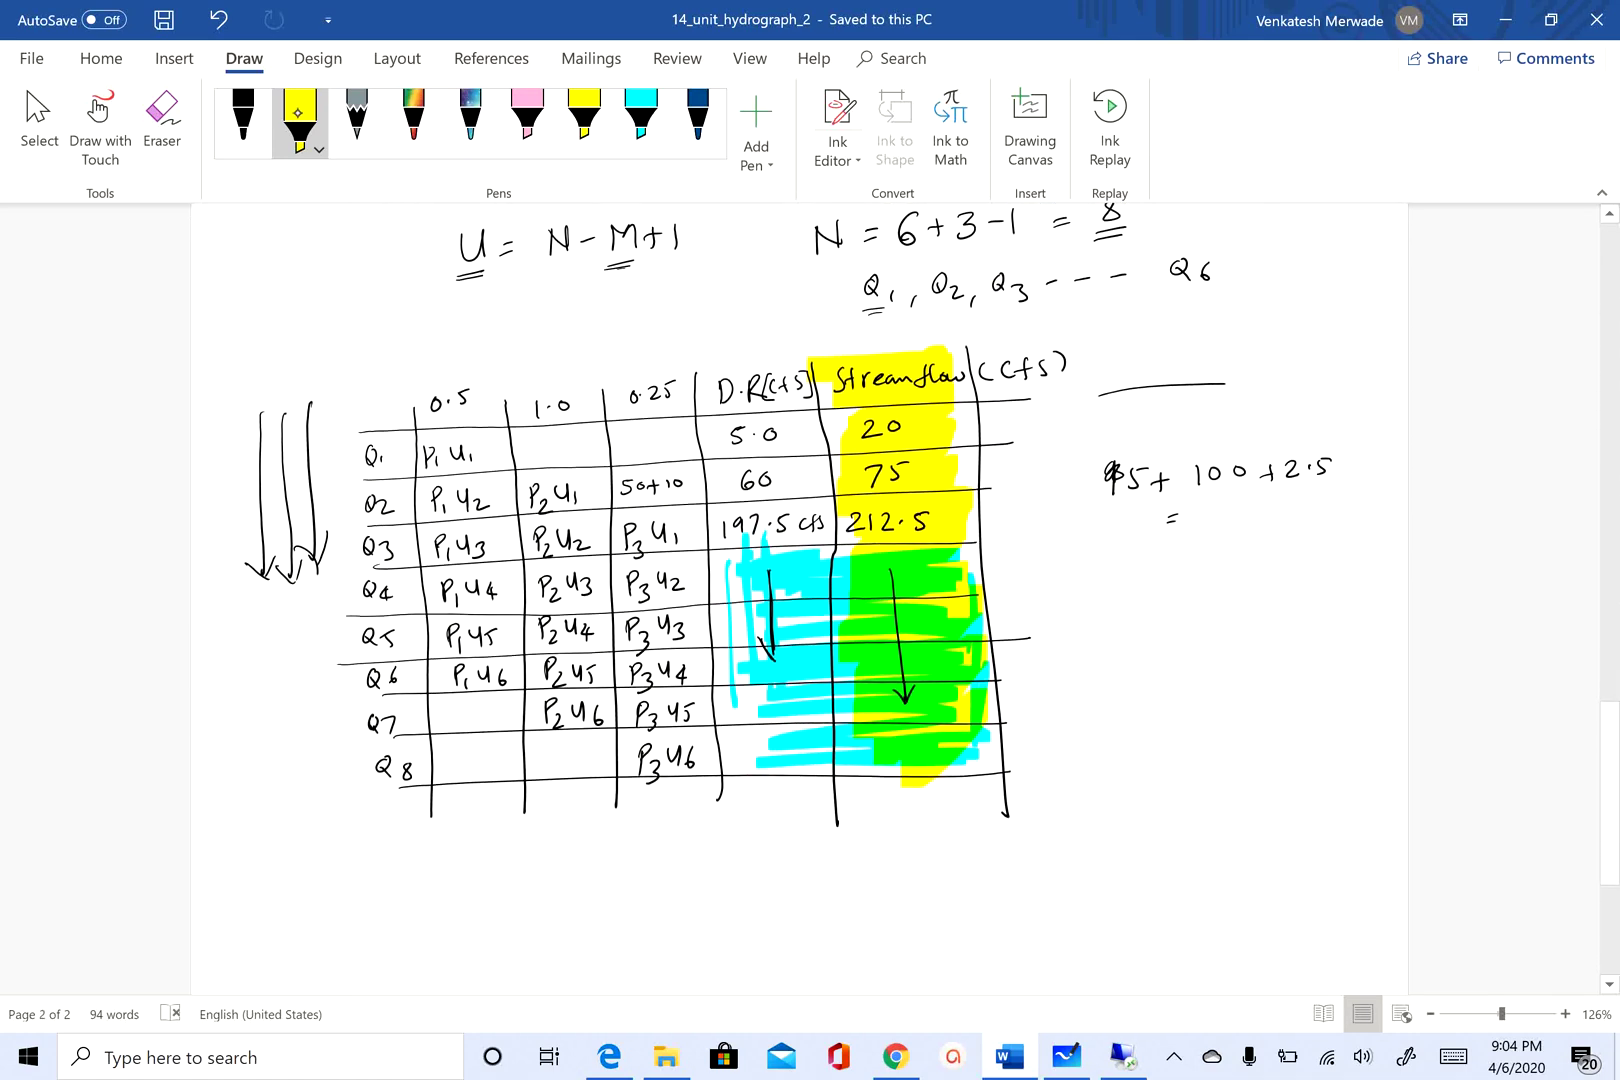